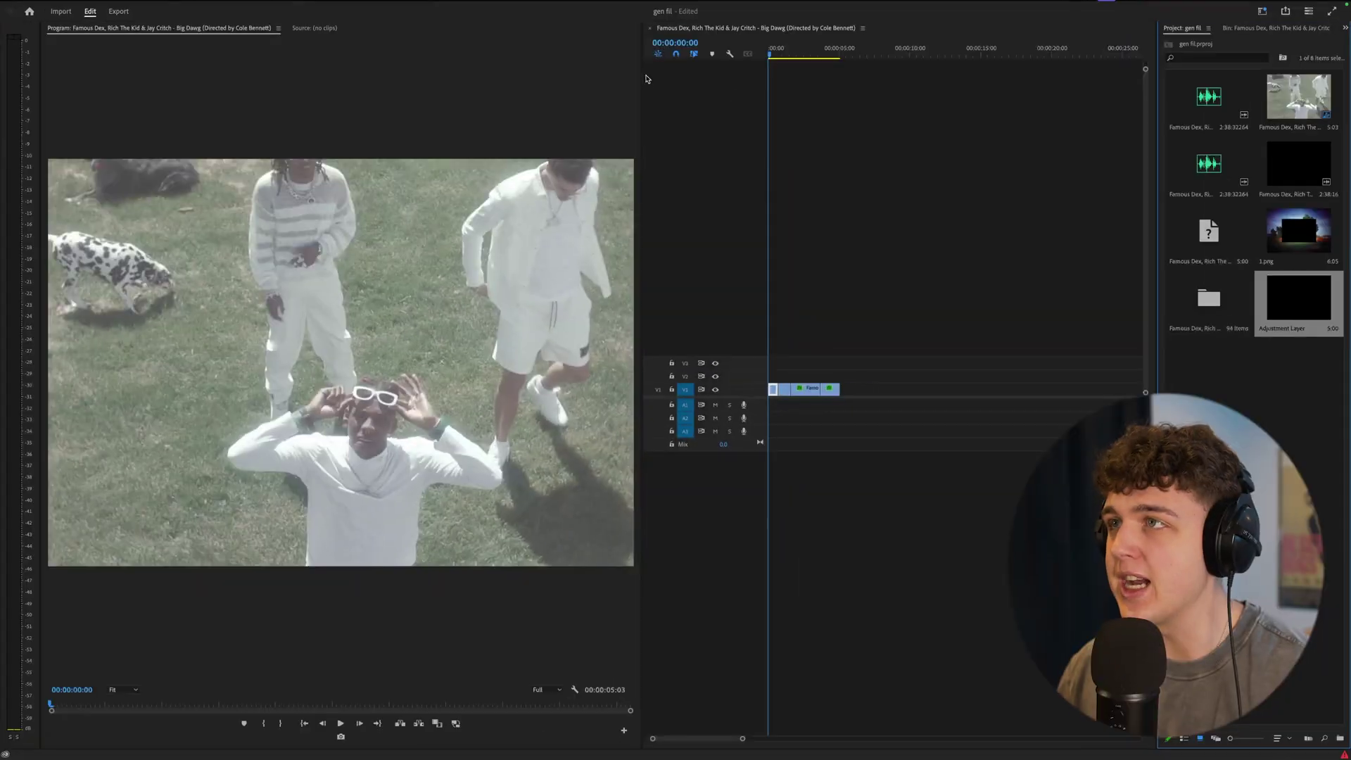
- Create an adjustment layer at 1552 by 1080, 24.00 fps, with square pixels
scroll(858, 115, up, 3)
mouse_move(785, 54)
mouse_down()
mouse_move(857, 72)
mouse_move(774, 69)
mouse_up()
click(1325, 39)
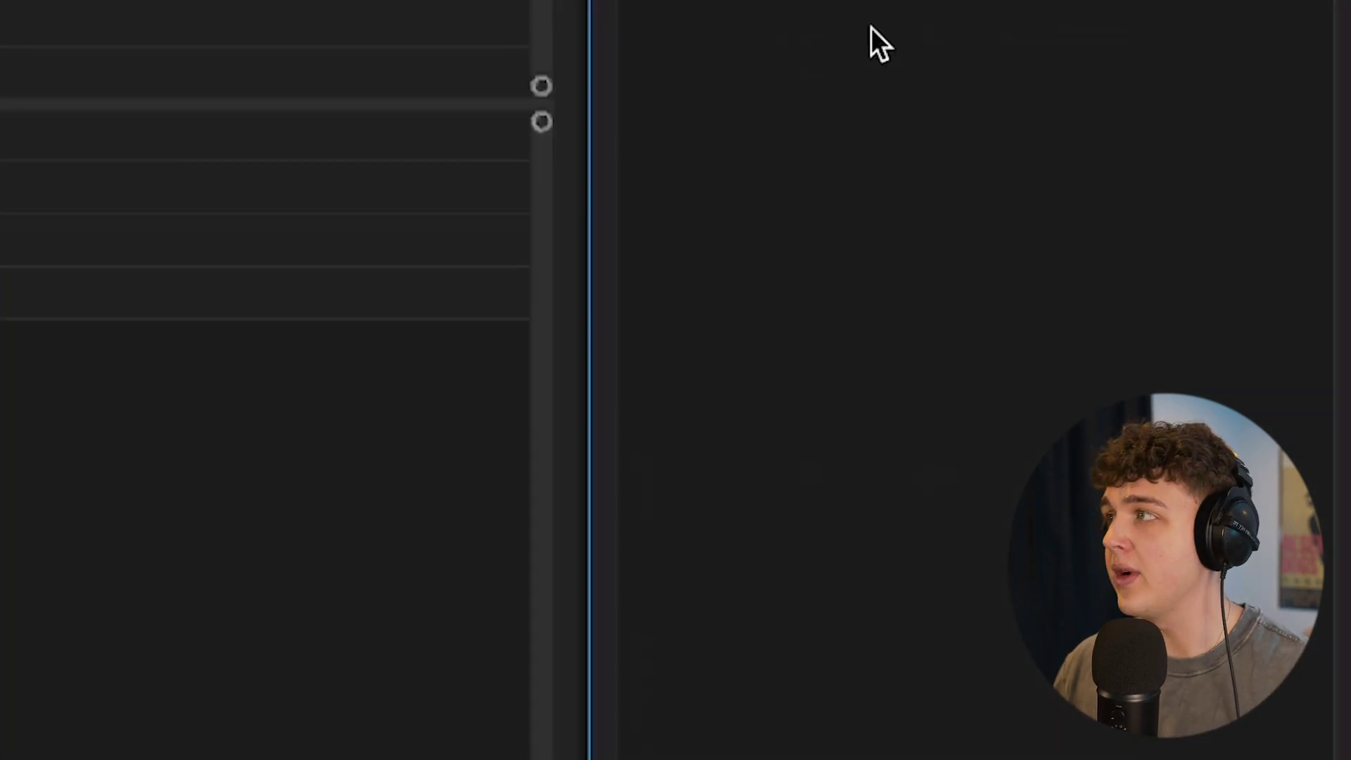
right_click(1227, 379)
mouse_move(1252, 427)
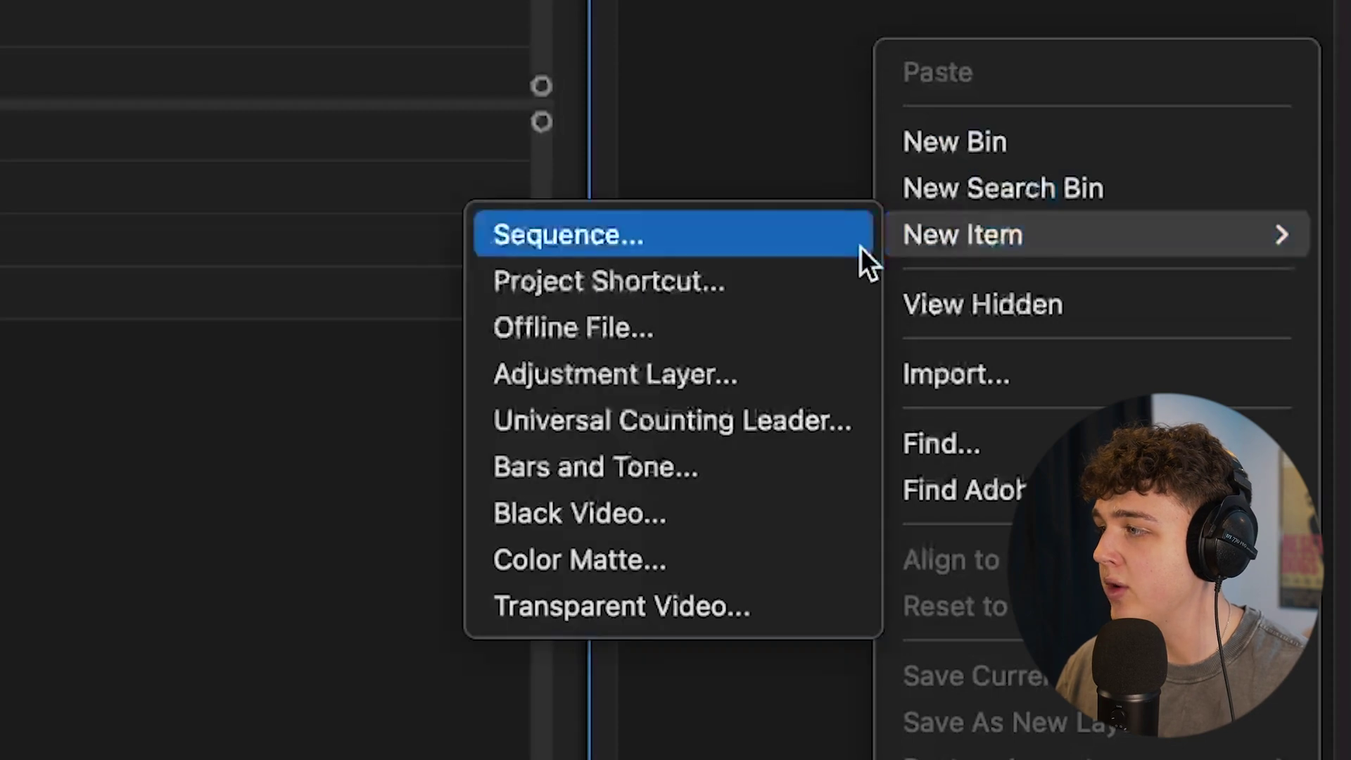
click(673, 376)
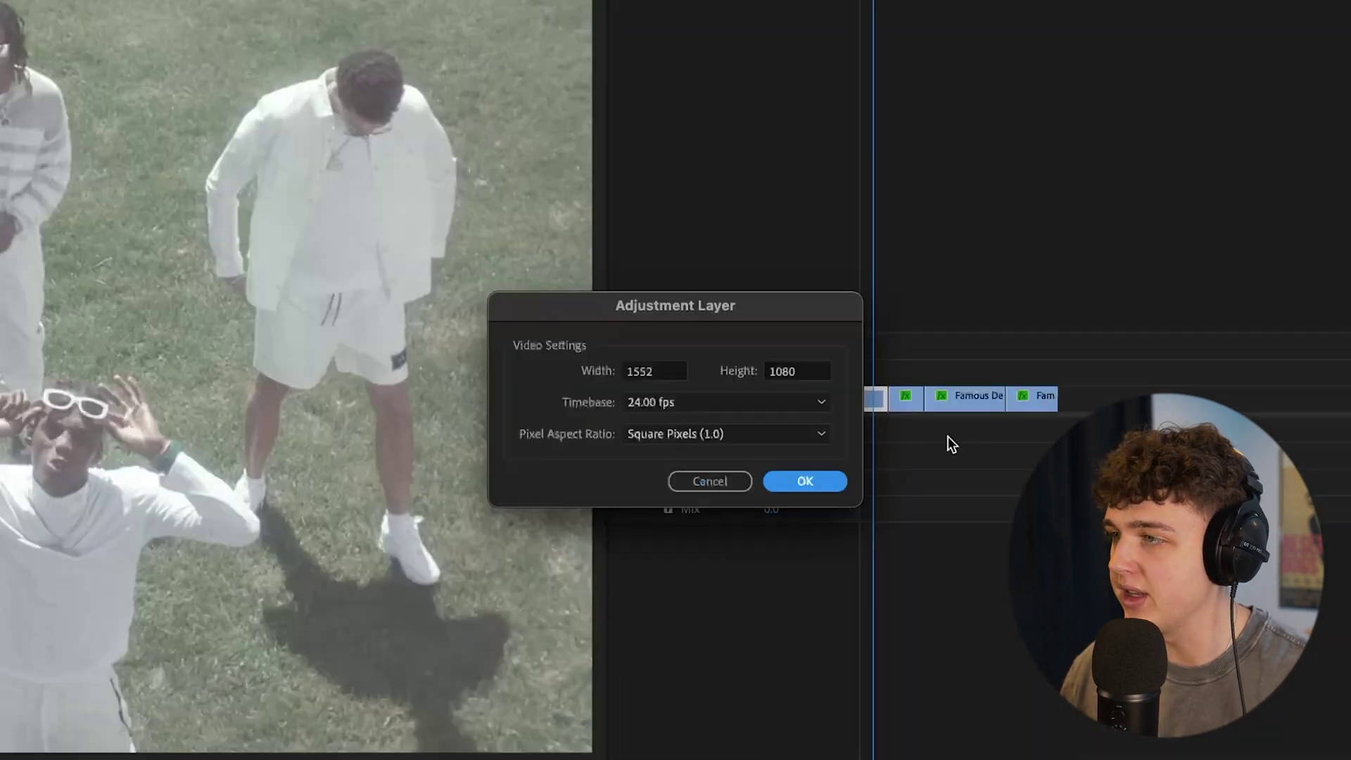
click(816, 477)
- Place the new adjustment layer on track V2 over the footage, split to match the four clips on V1
drag(1136, 373, 465, 369)
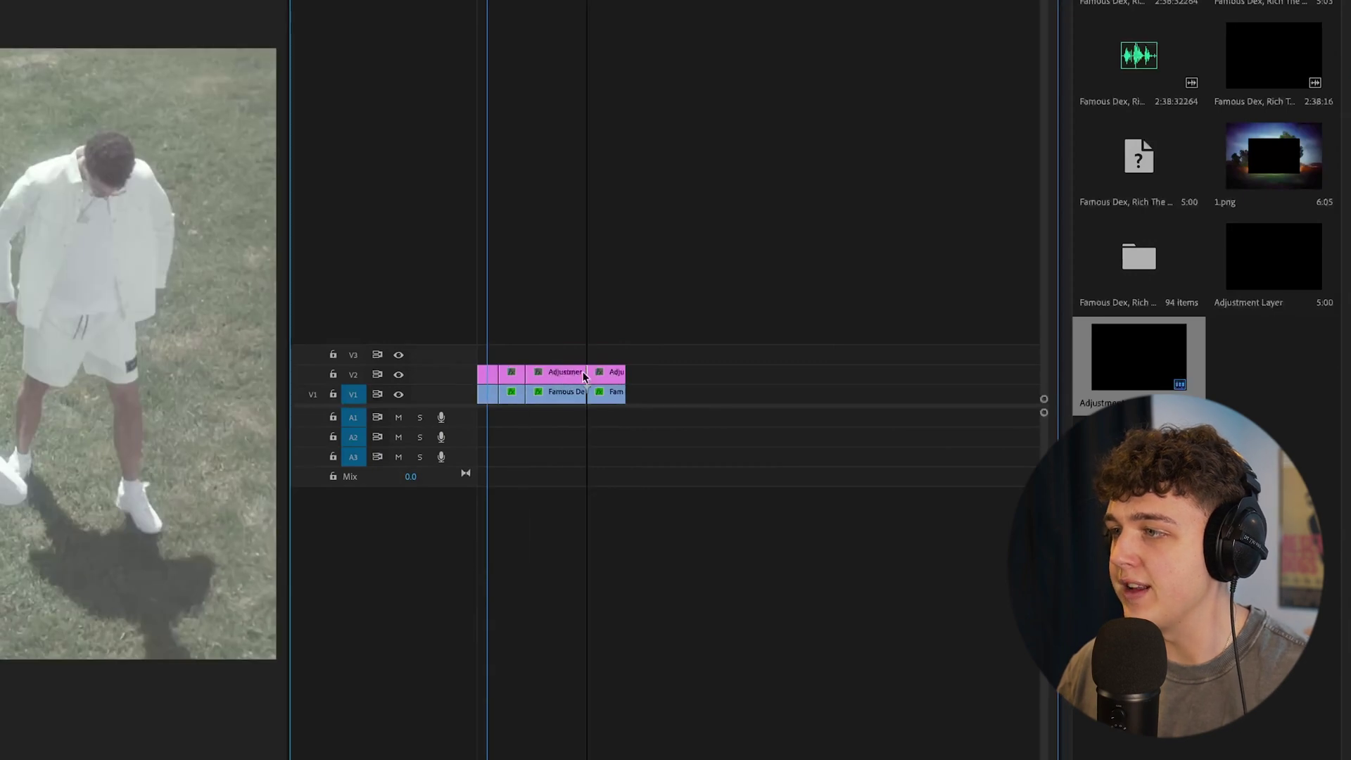
key(equal)
key(equal)
key(equal)
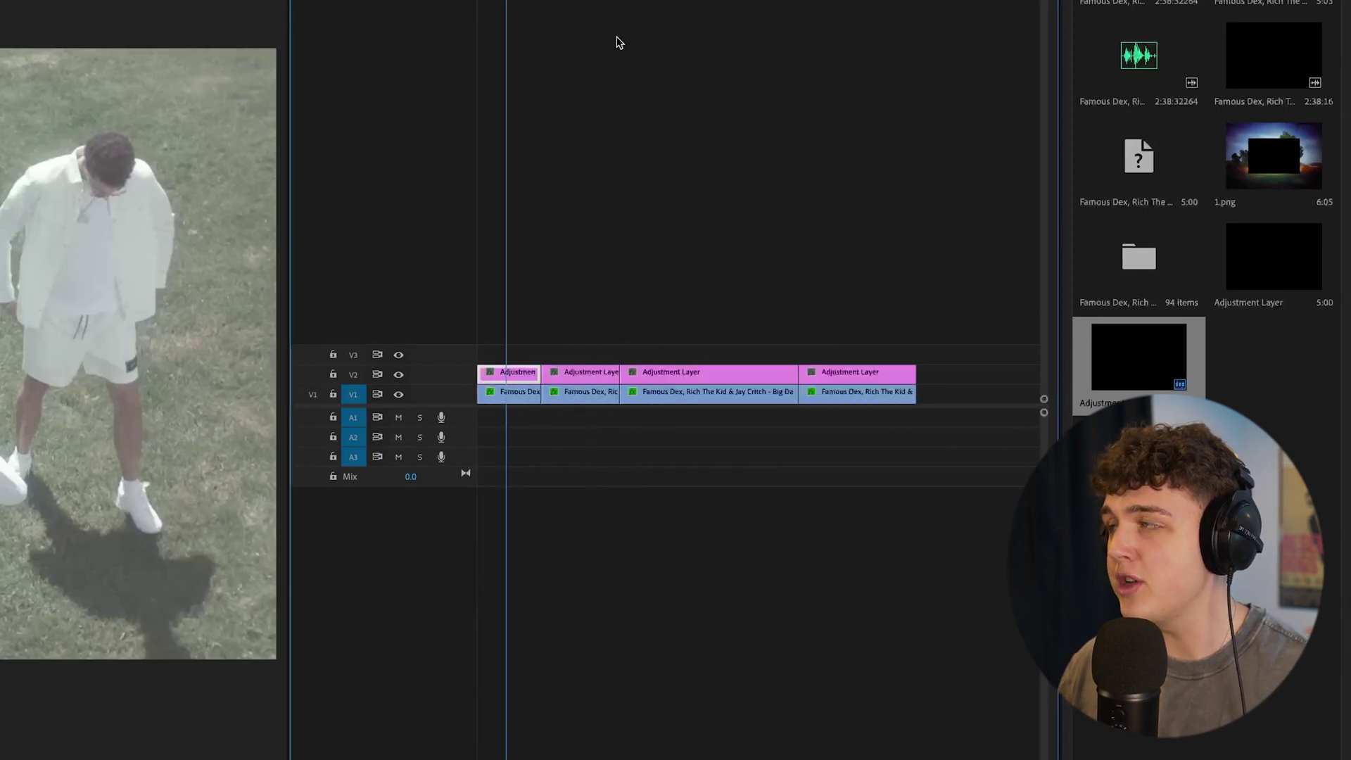
- Load the FILM4 LUT as the Creative look in Lumetri Color on the first adjustment layer segment
click(1341, 59)
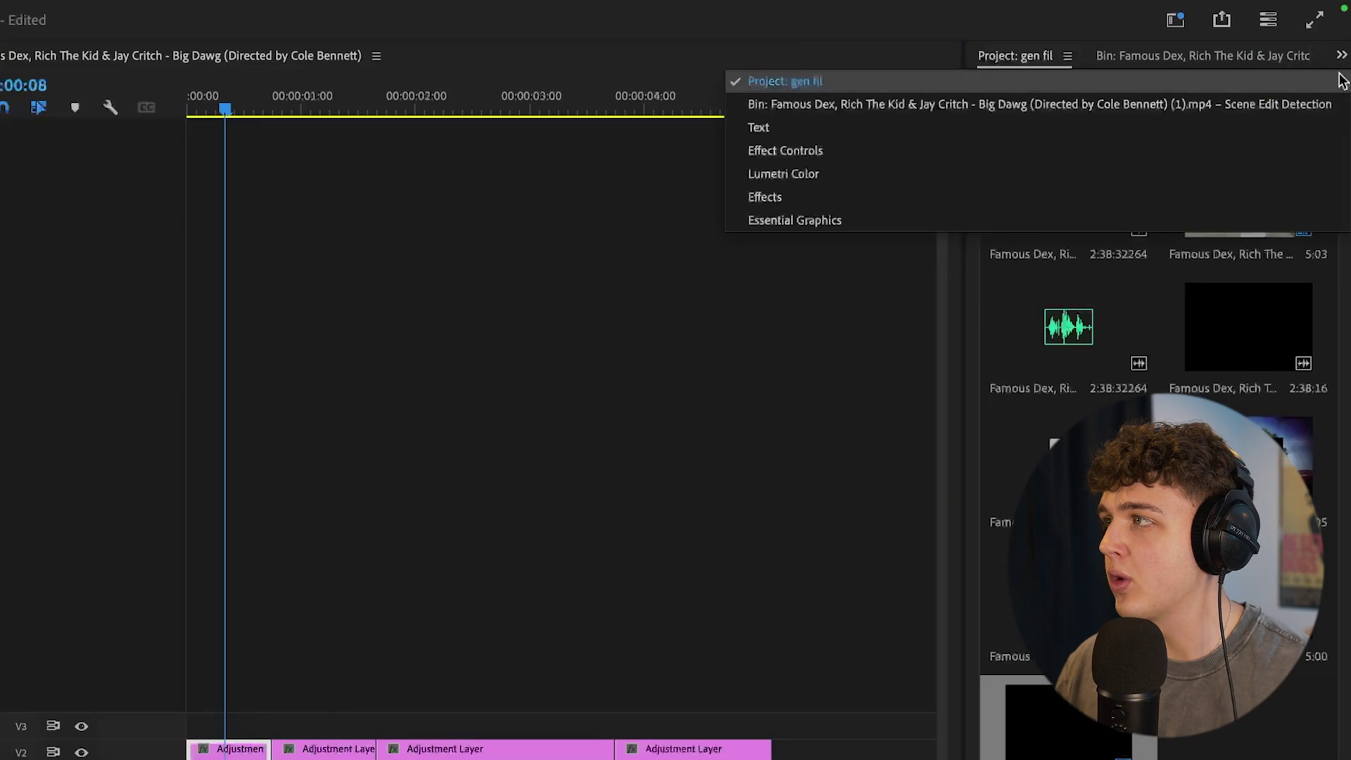
click(1168, 175)
click(1062, 187)
click(1023, 227)
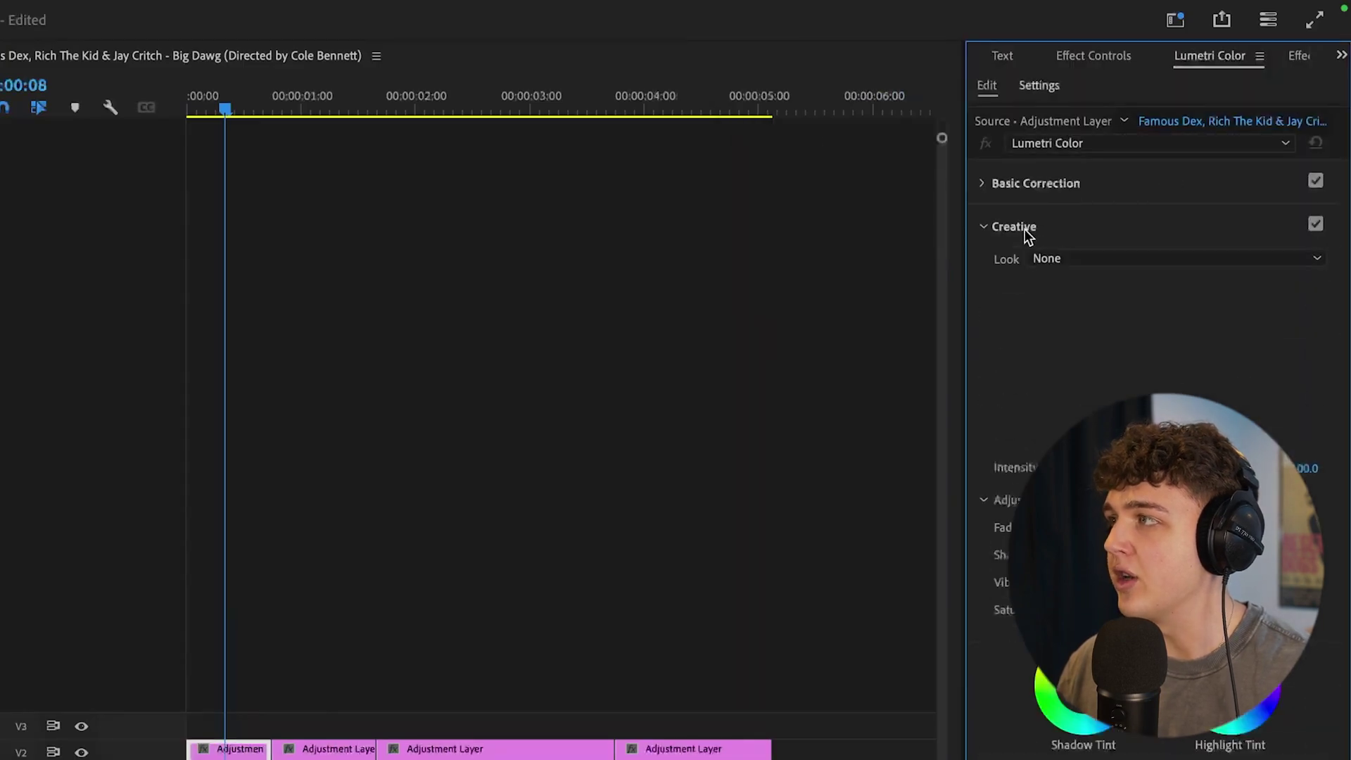
click(1042, 264)
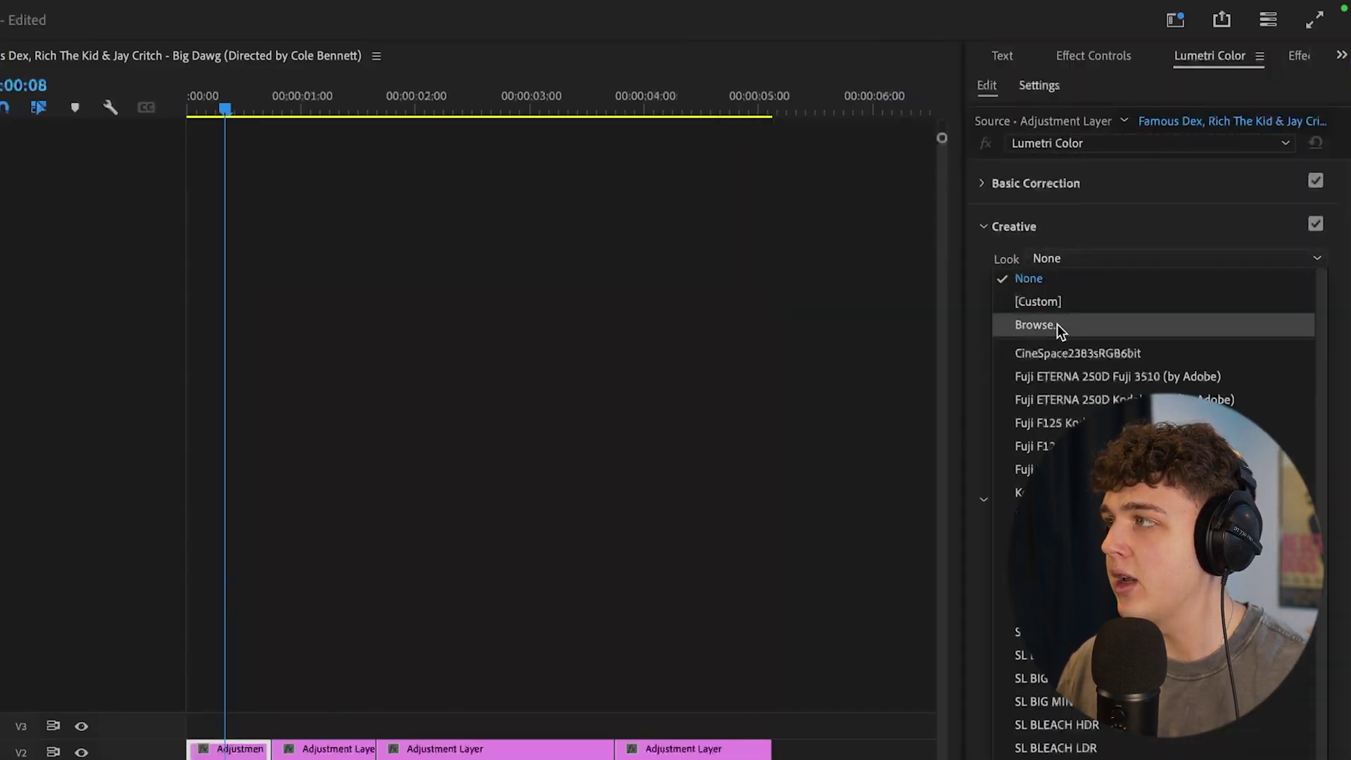
click(1055, 325)
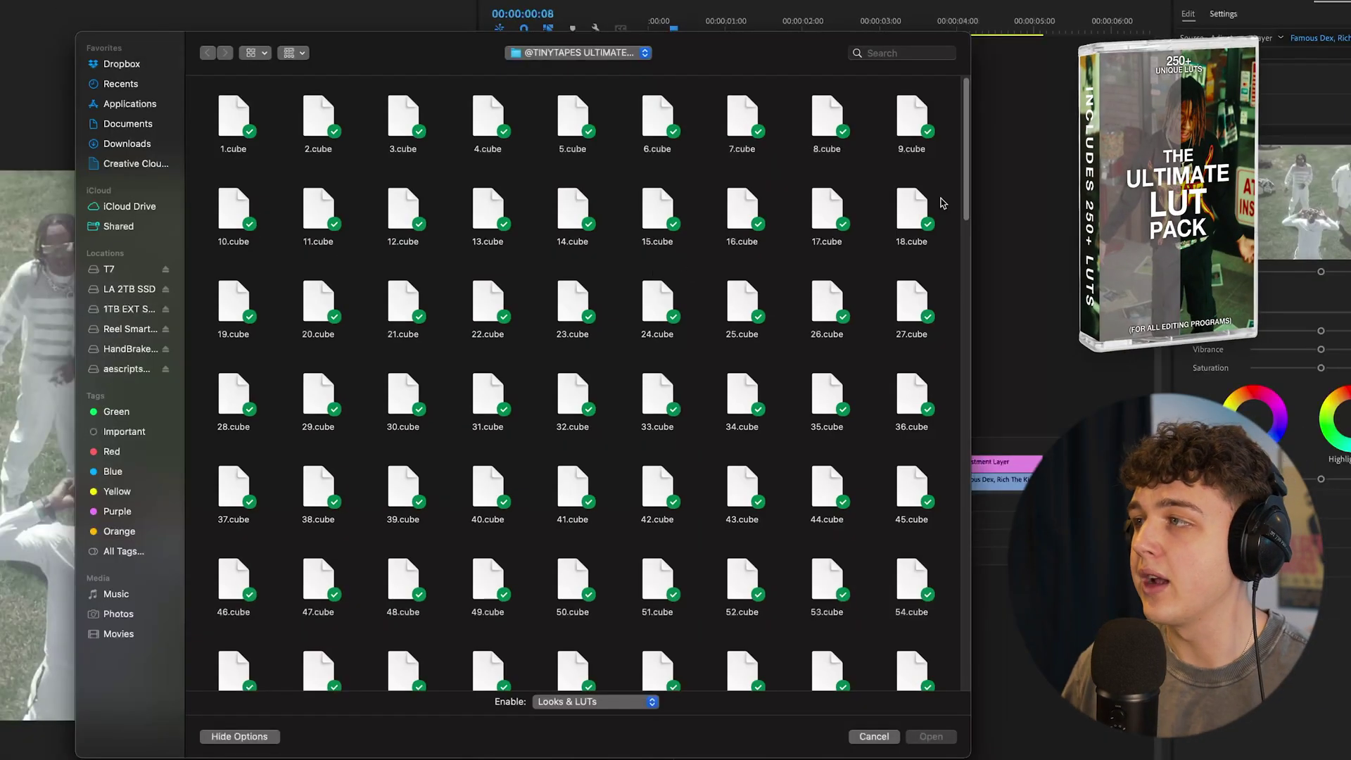
scroll(950, 253, down, 20)
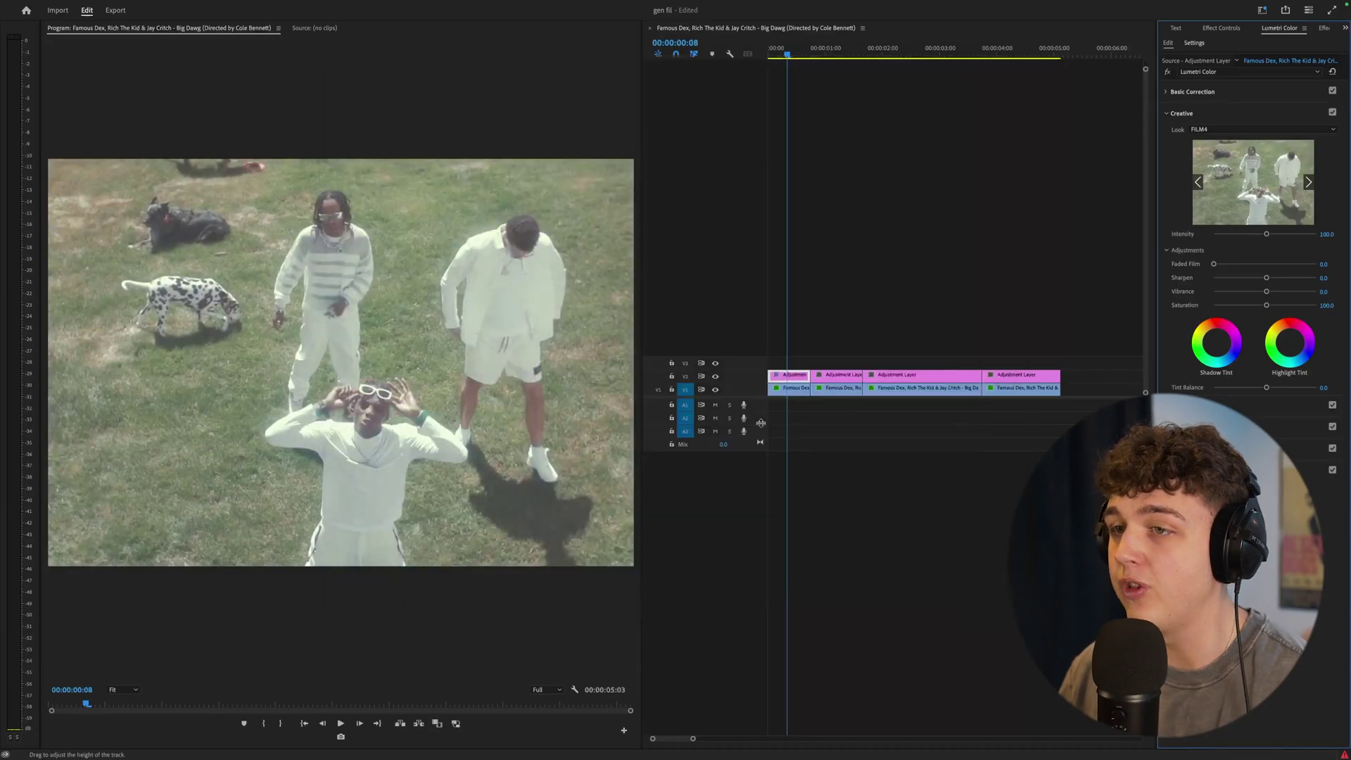
- In Basic Correction, set contrast 60.0, shadows -44.6 and saturation 140.5, warm the temperature, shift the tint toward green and lower the blacks
drag(786, 54, 789, 55)
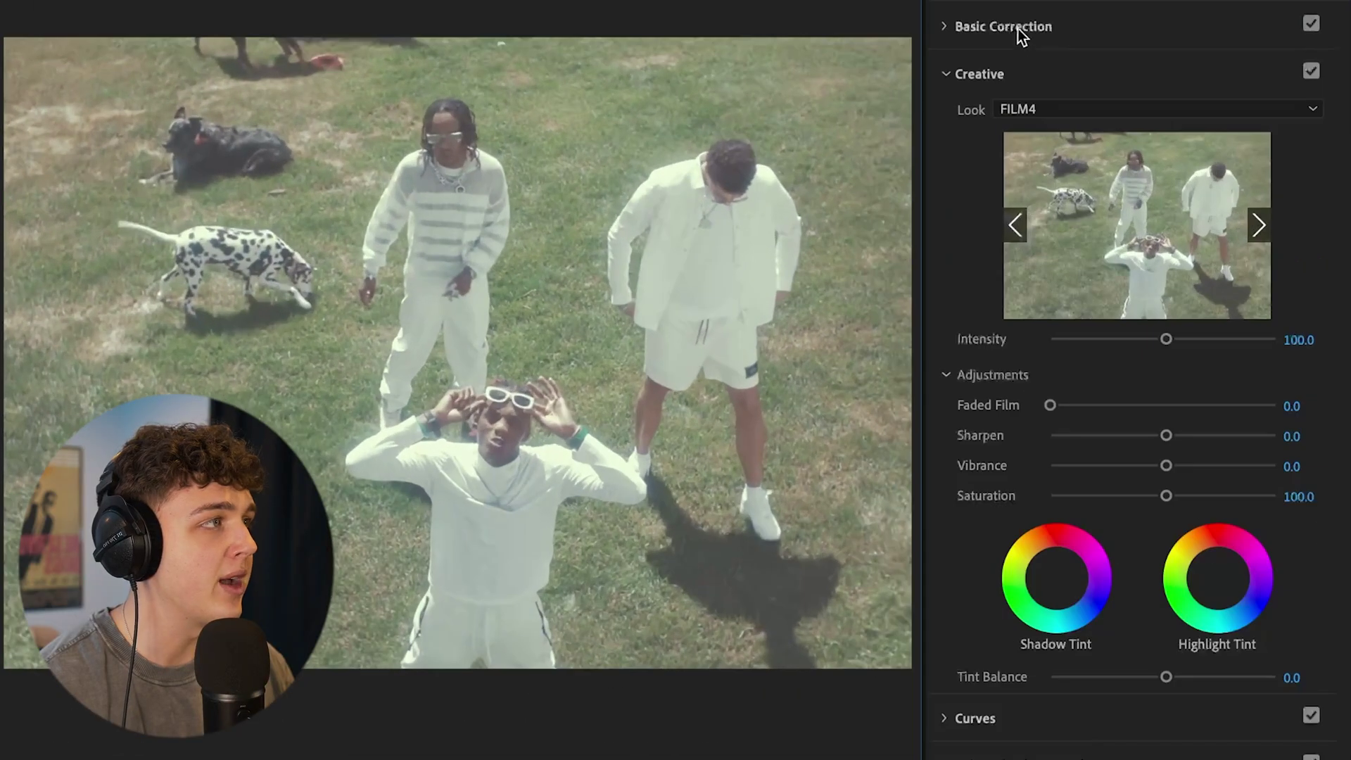
click(1207, 91)
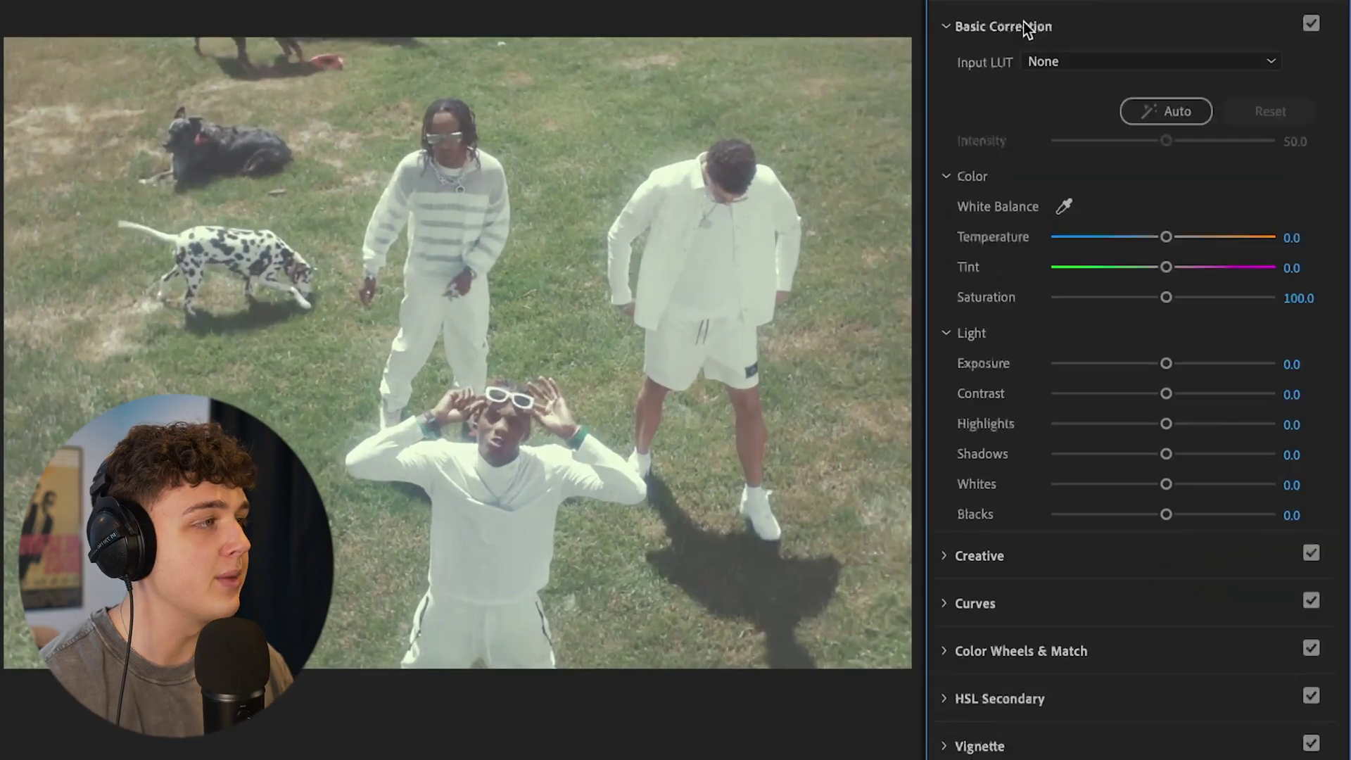
drag(1167, 398, 1190, 398)
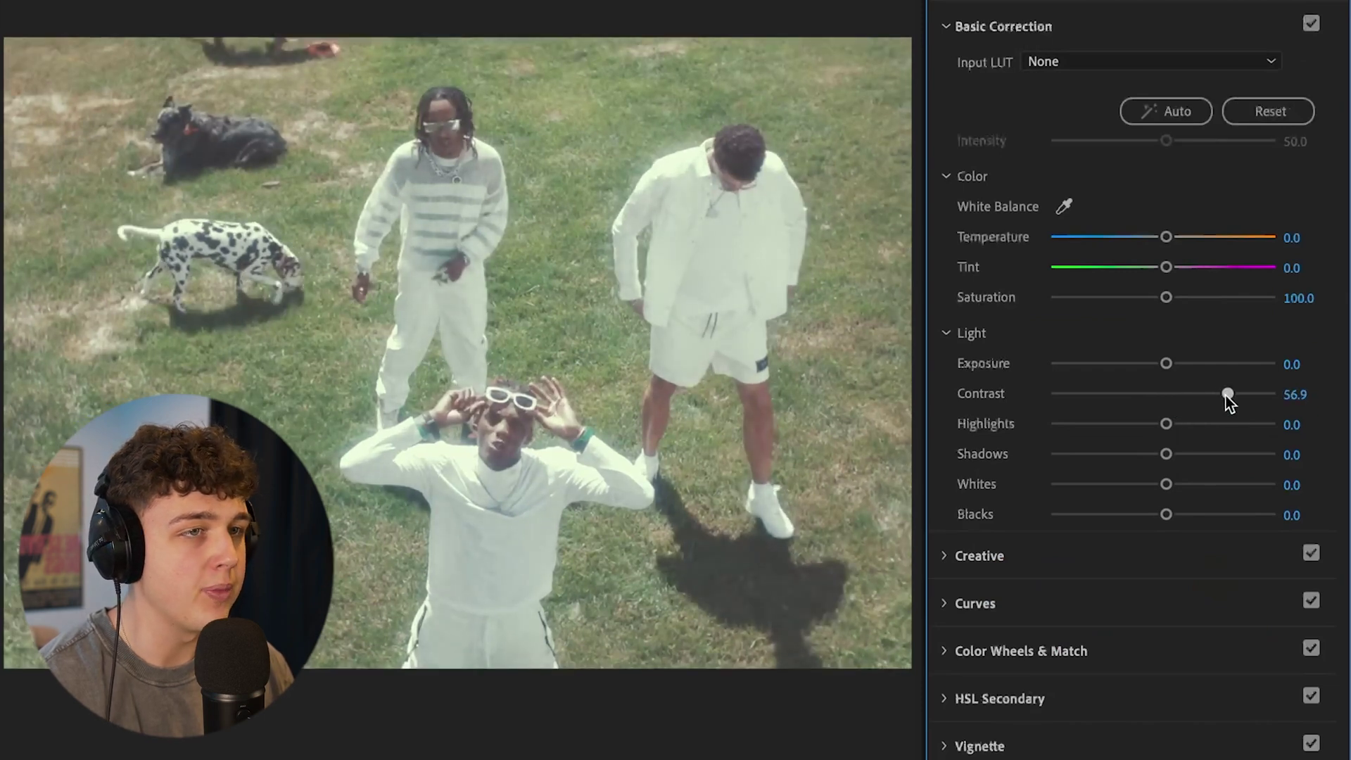
drag(1165, 456, 1127, 467)
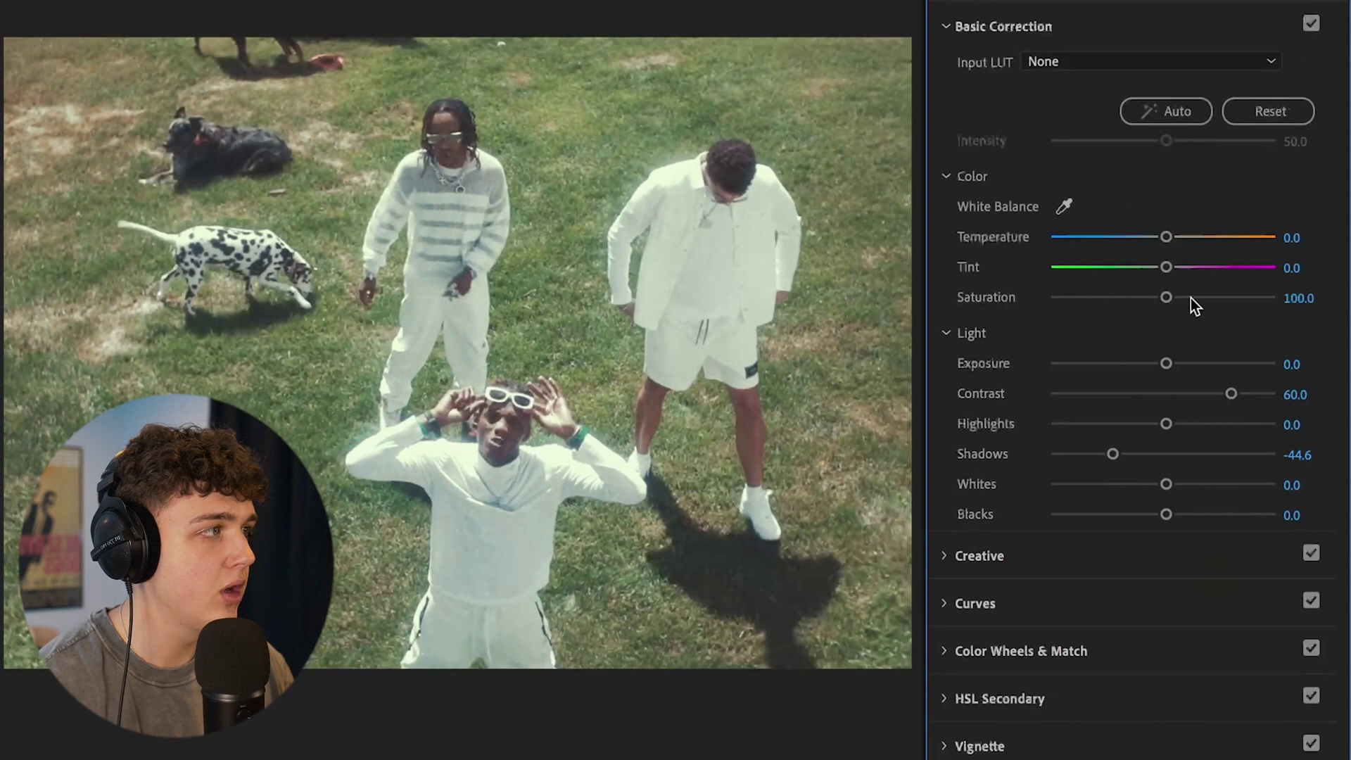
drag(1161, 296, 1205, 310)
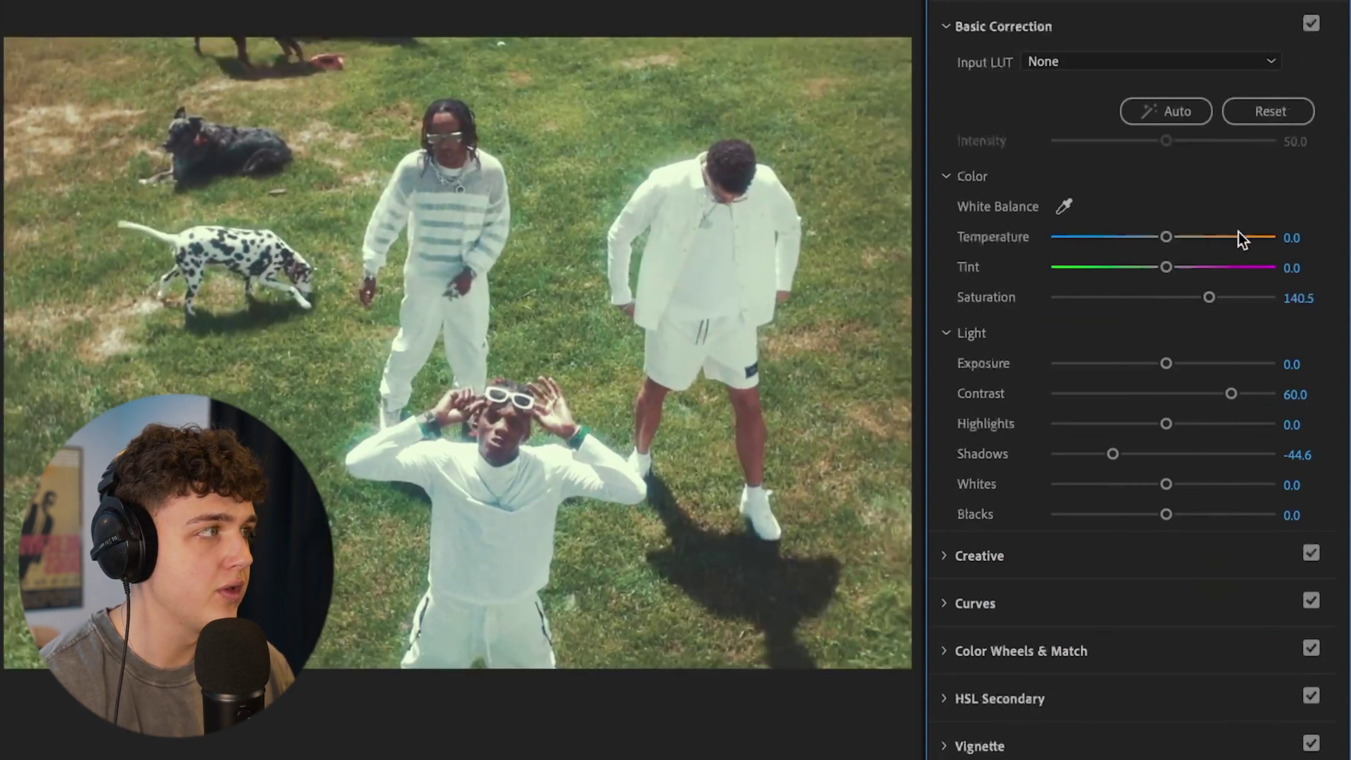
drag(1165, 238, 1145, 272)
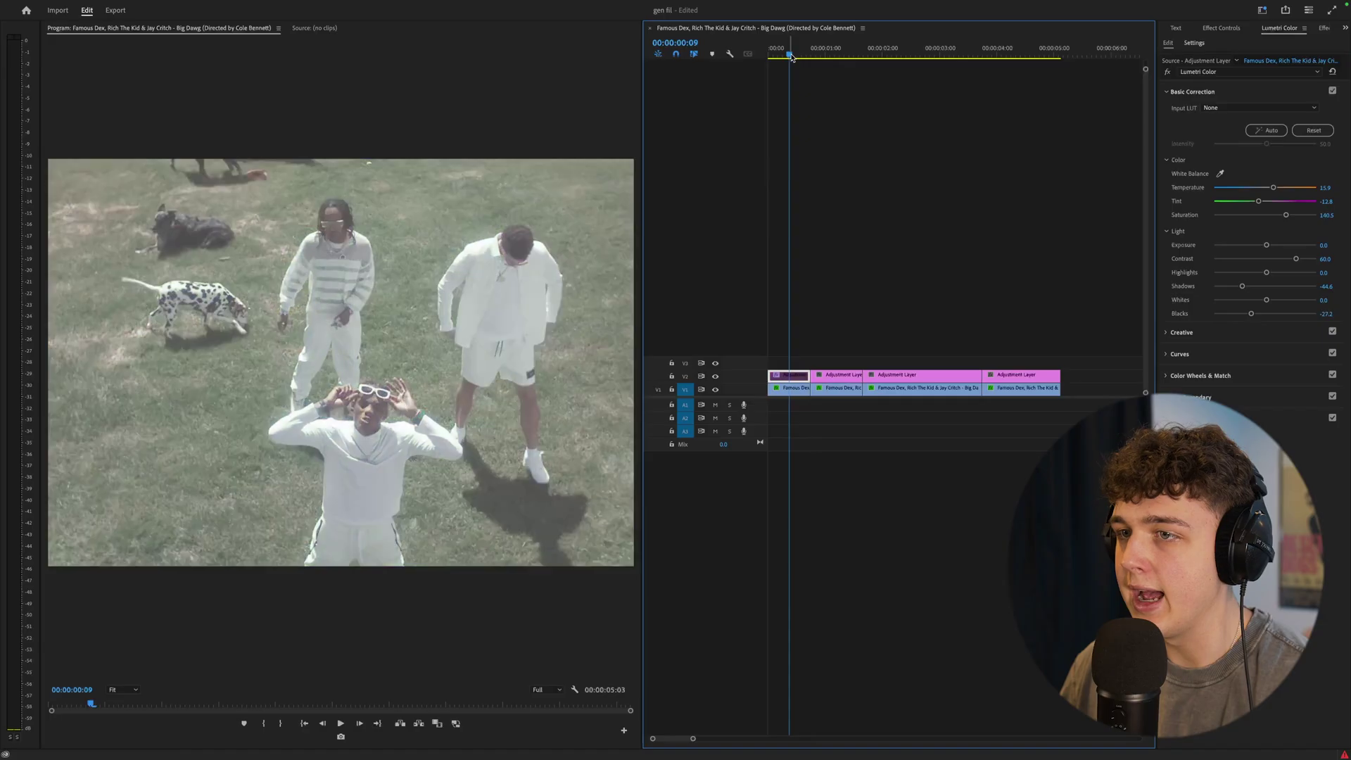
- Compare the graded and ungraded shot by toggling the first adjustment layer segment, leaving it enabled
key(shift+super+e)
key(shift+super+e)
key(shift+super+e)
key(shift+super+e)
key(shift+super+e)
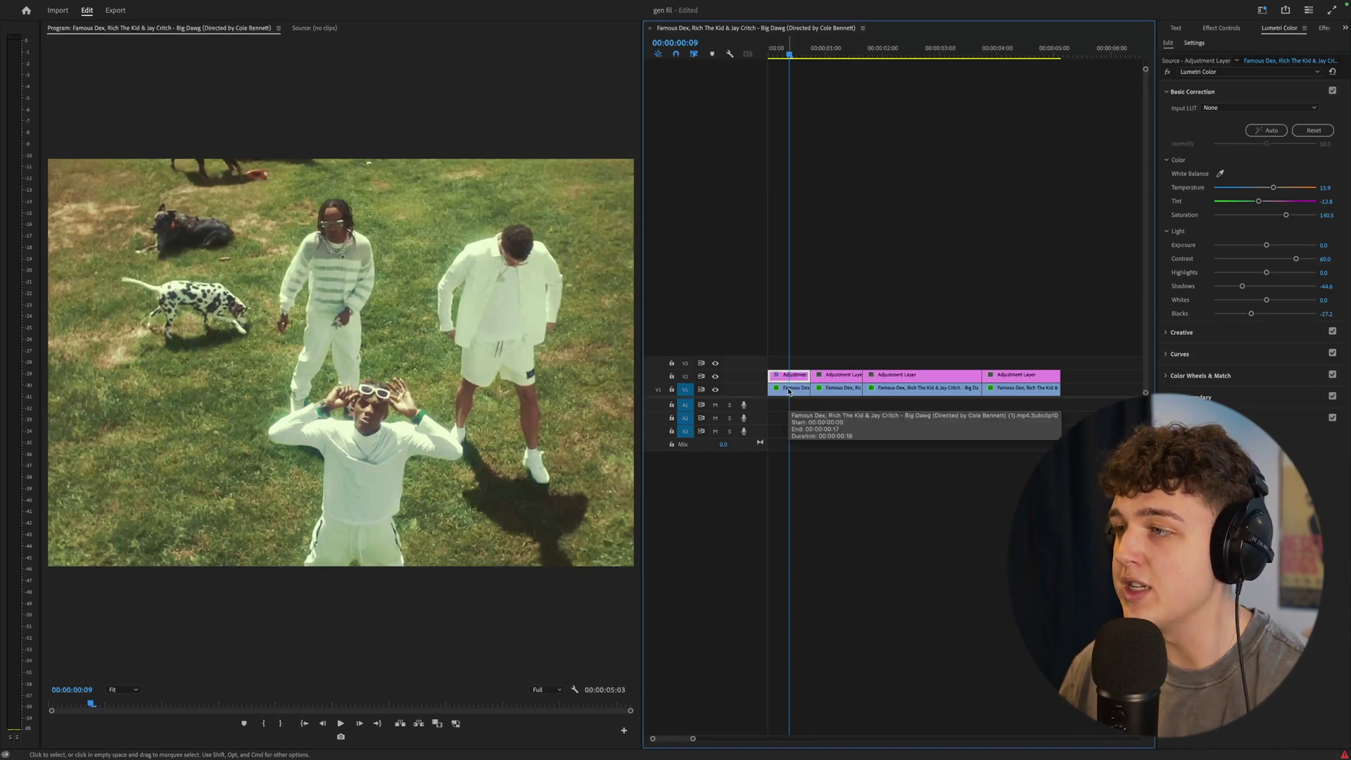
- Find the Dehancer Pro v1.3 film emulation effect and apply it to the first clip on V1
click(793, 393)
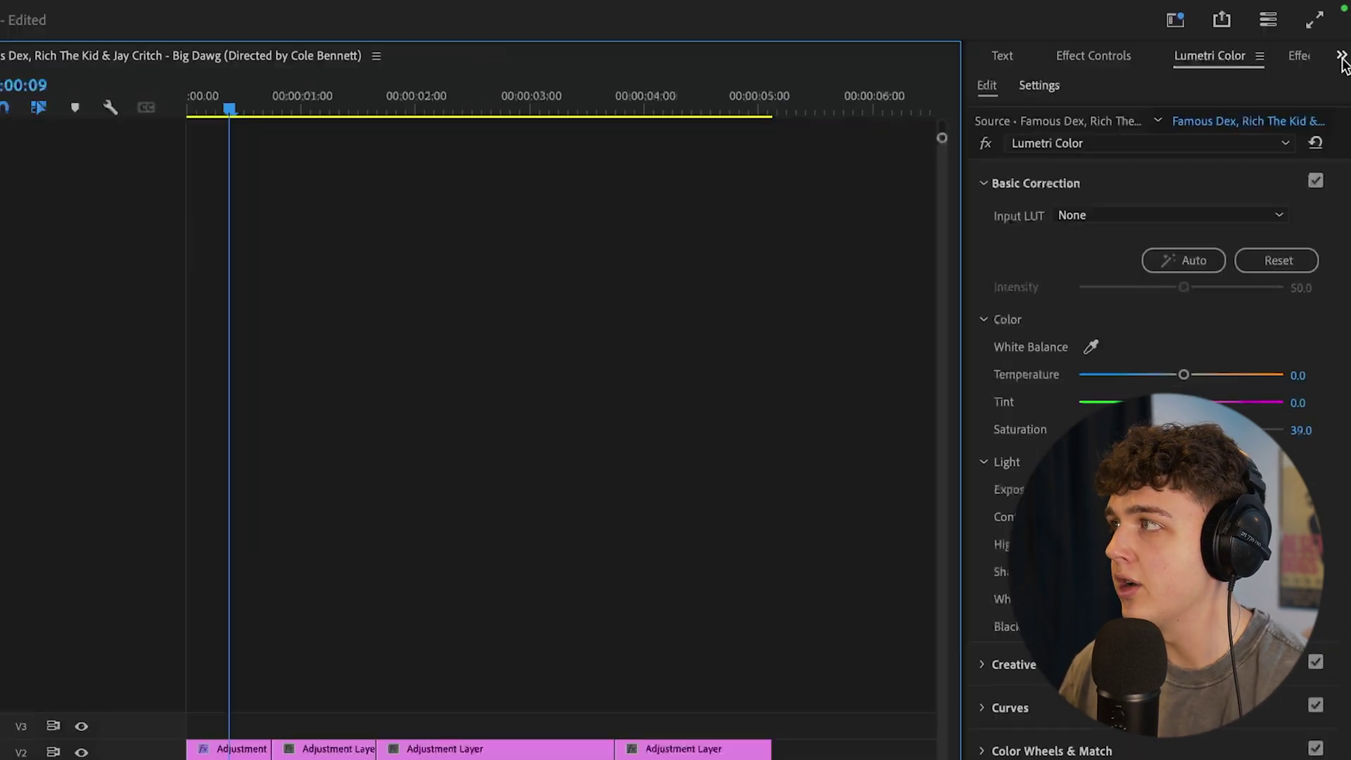
click(1345, 27)
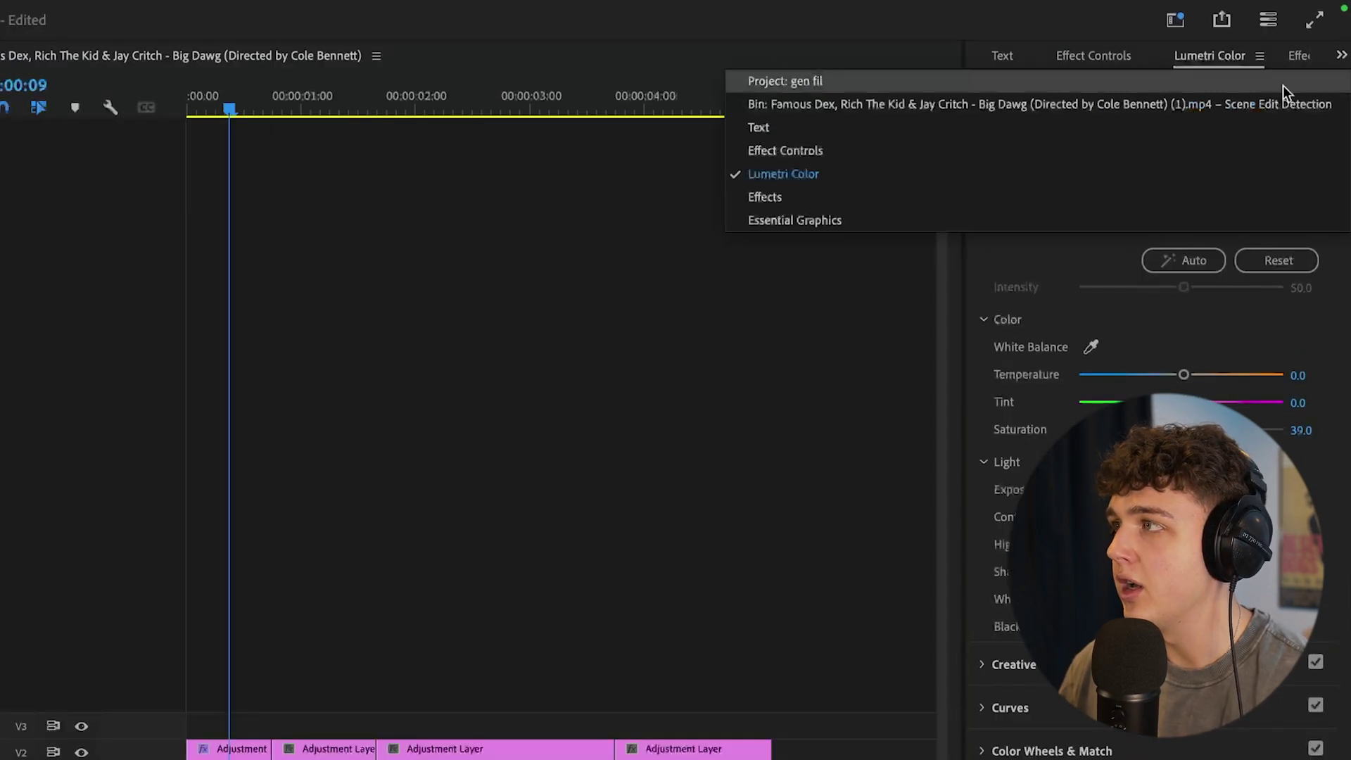
click(1026, 197)
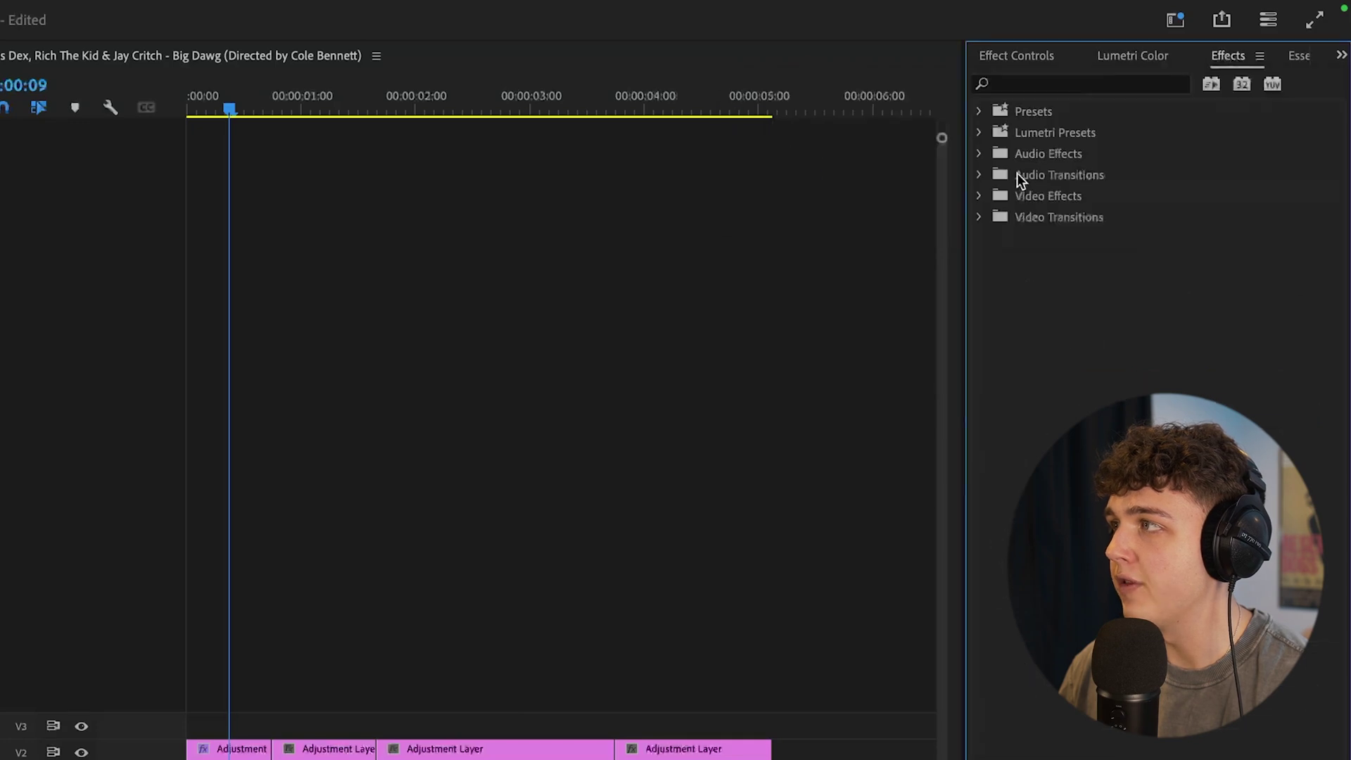
click(1058, 82)
text(dehan)
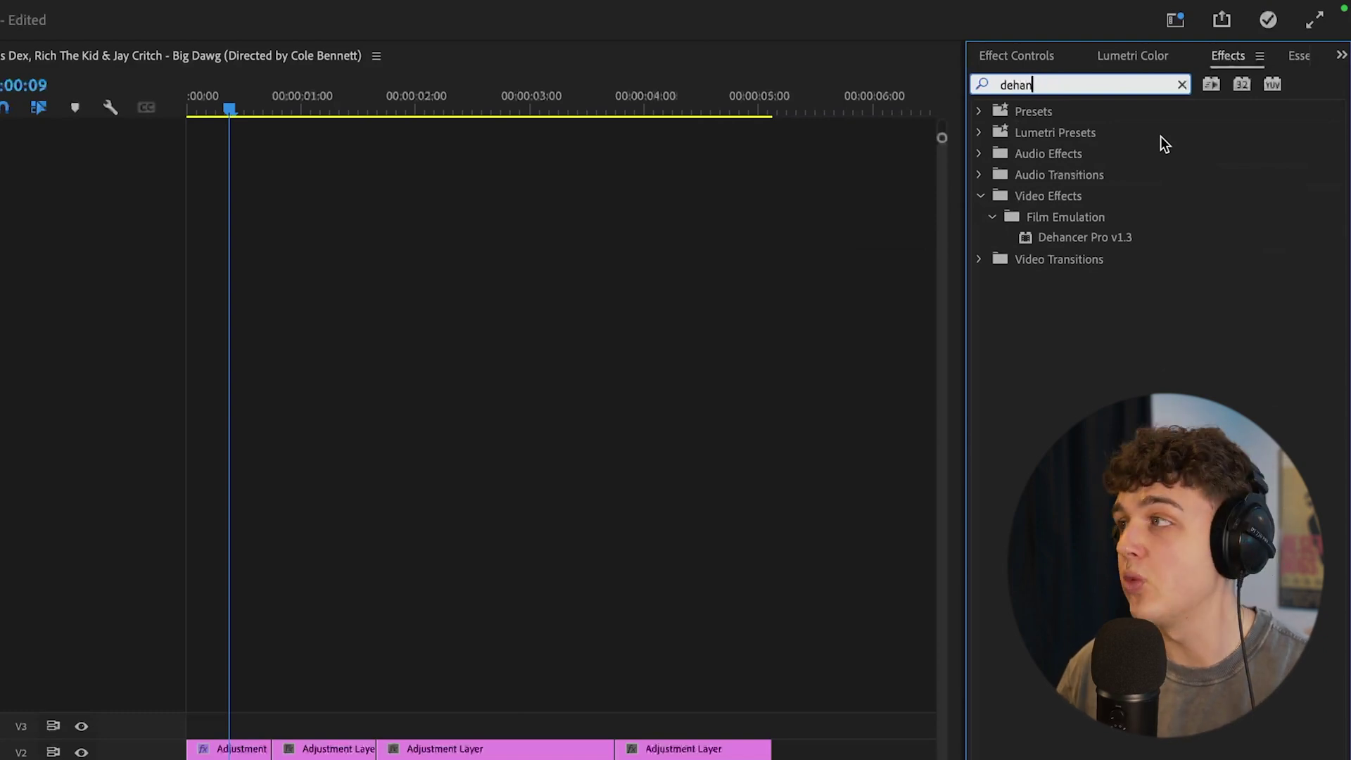
drag(1116, 237, 301, 730)
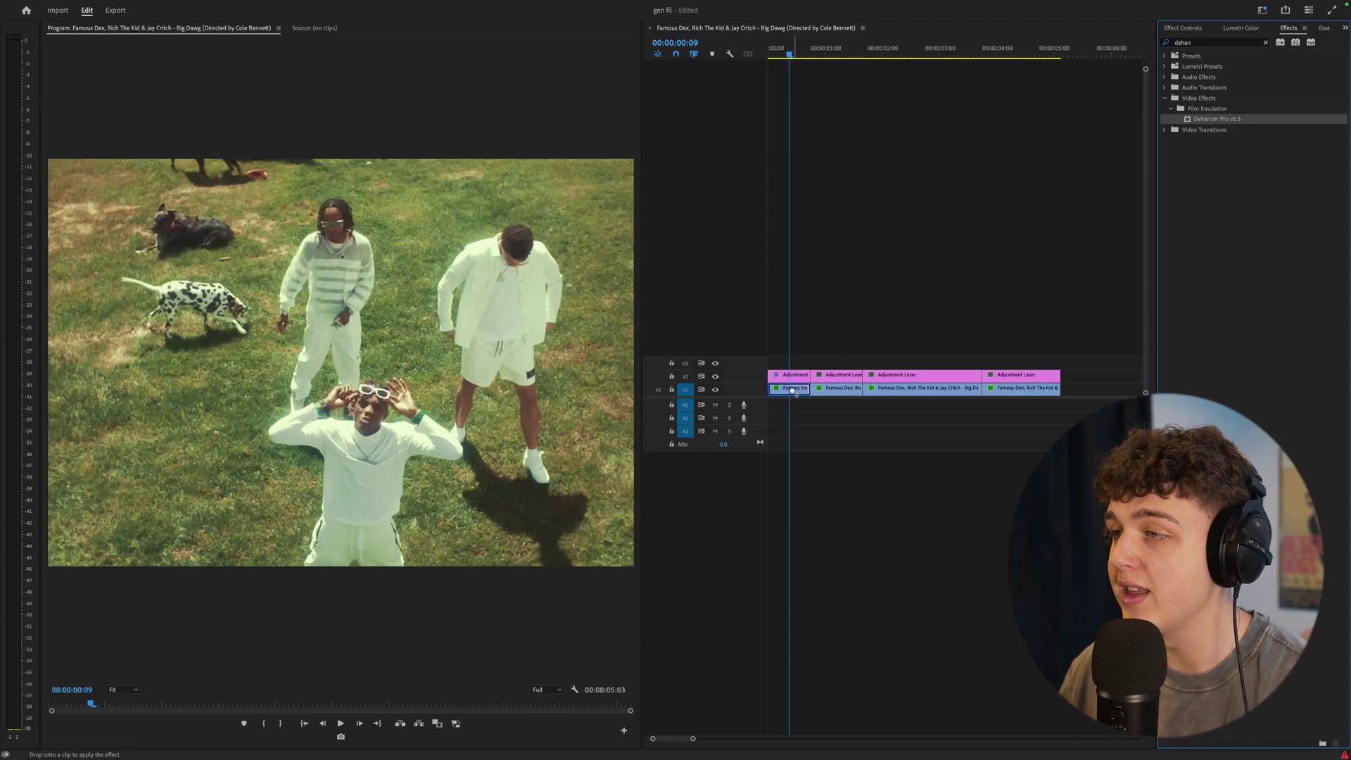
drag(792, 390, 792, 390)
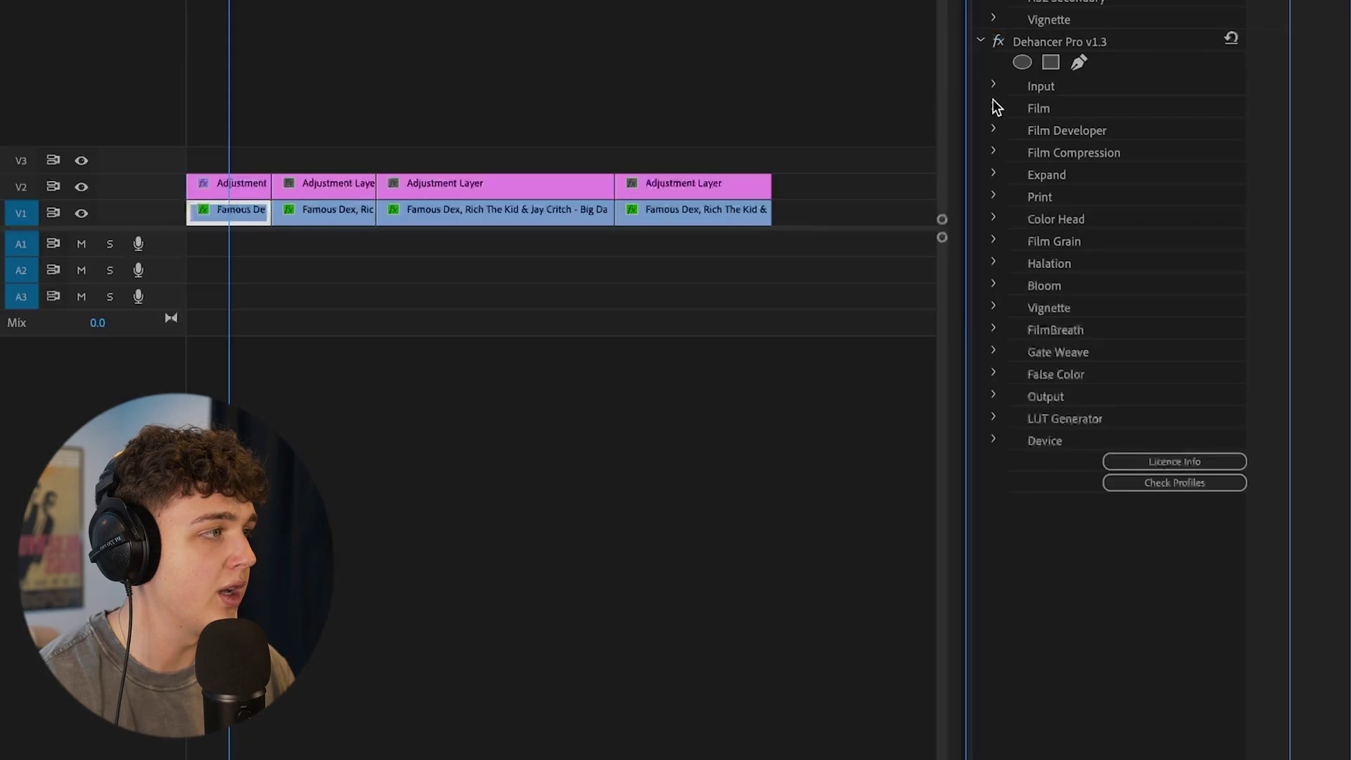
- Set the Dehancer input source to the choose-camera option and browse the Sony camera profiles
click(1169, 337)
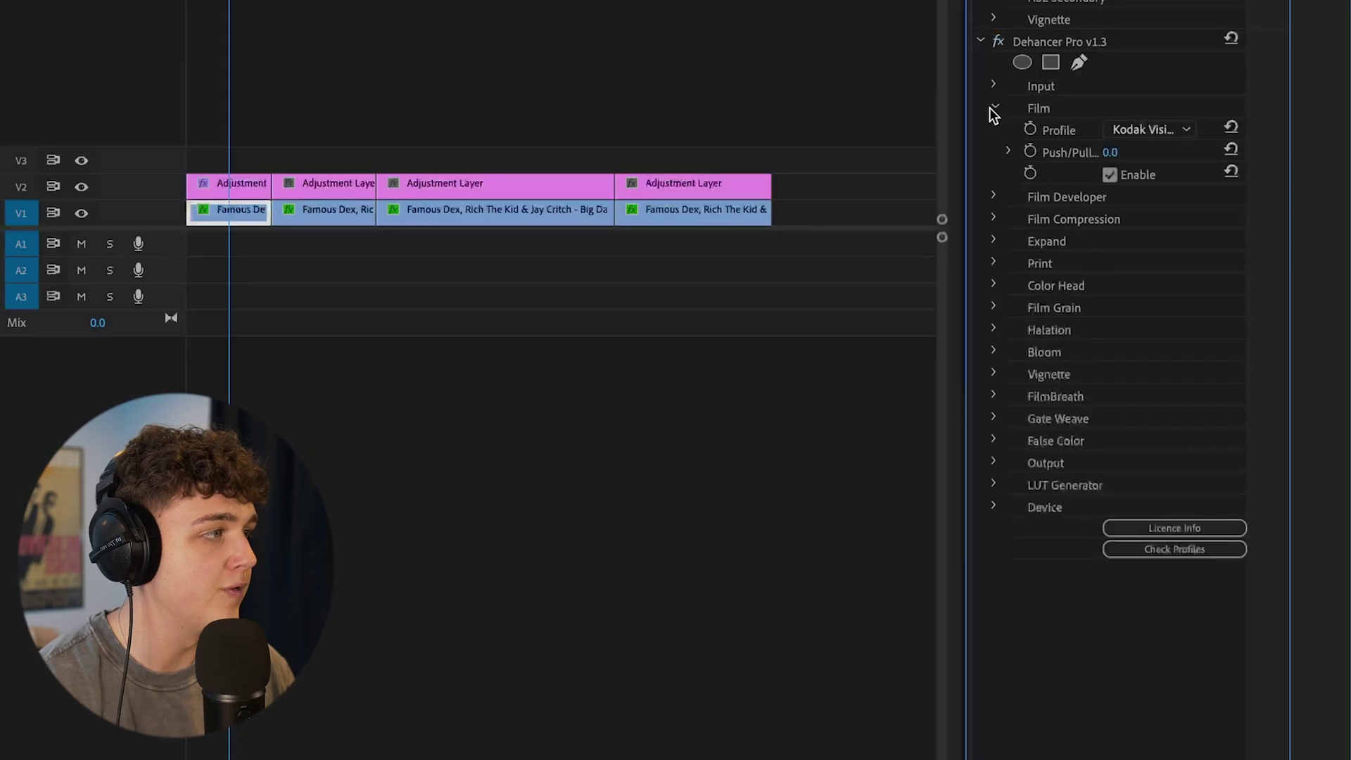
click(994, 107)
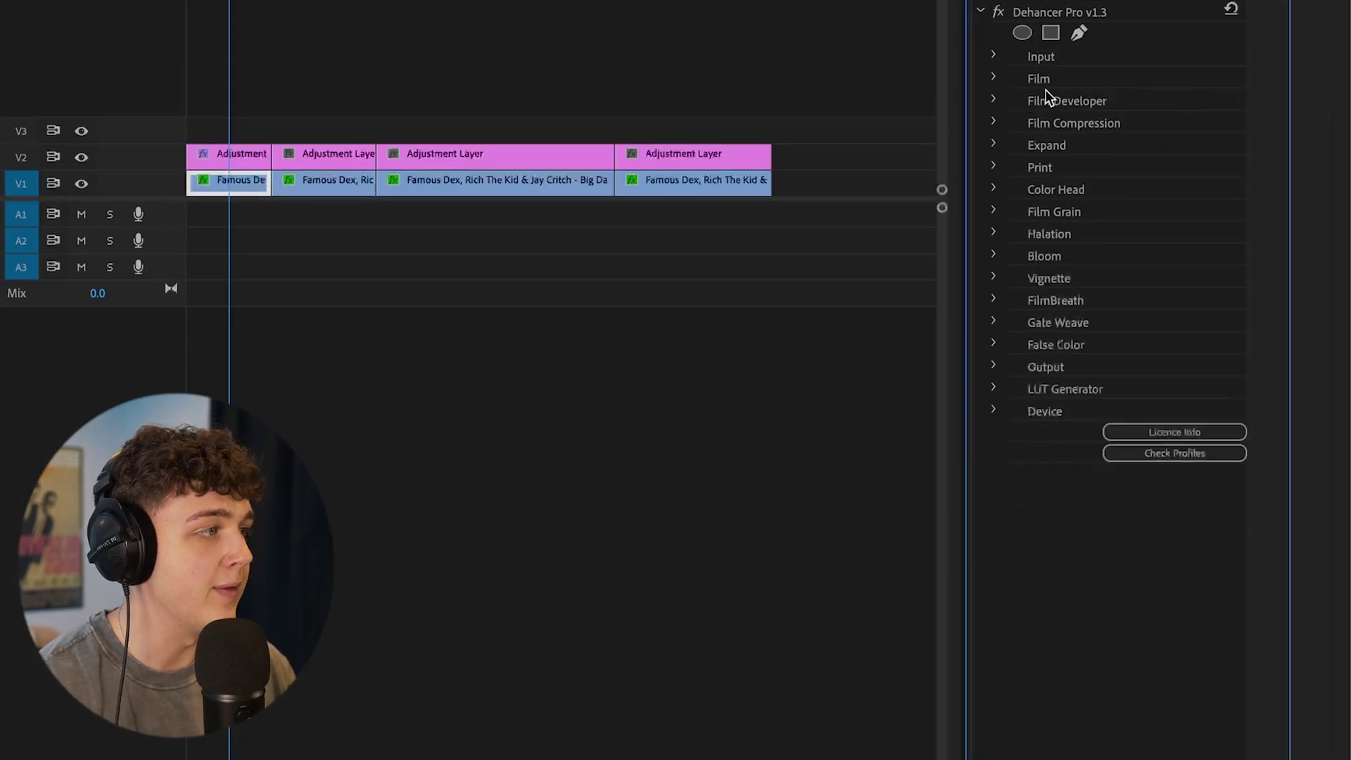
click(993, 53)
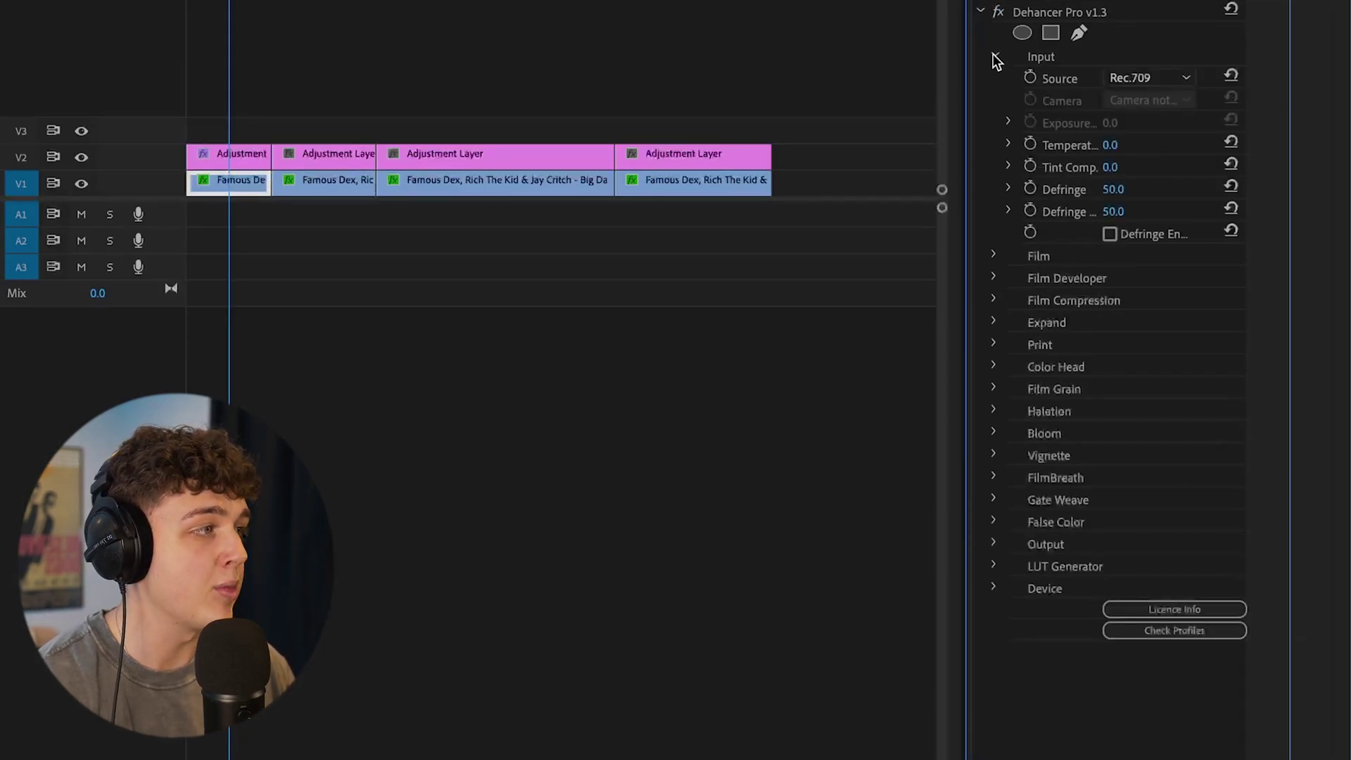
click(1138, 78)
click(1180, 230)
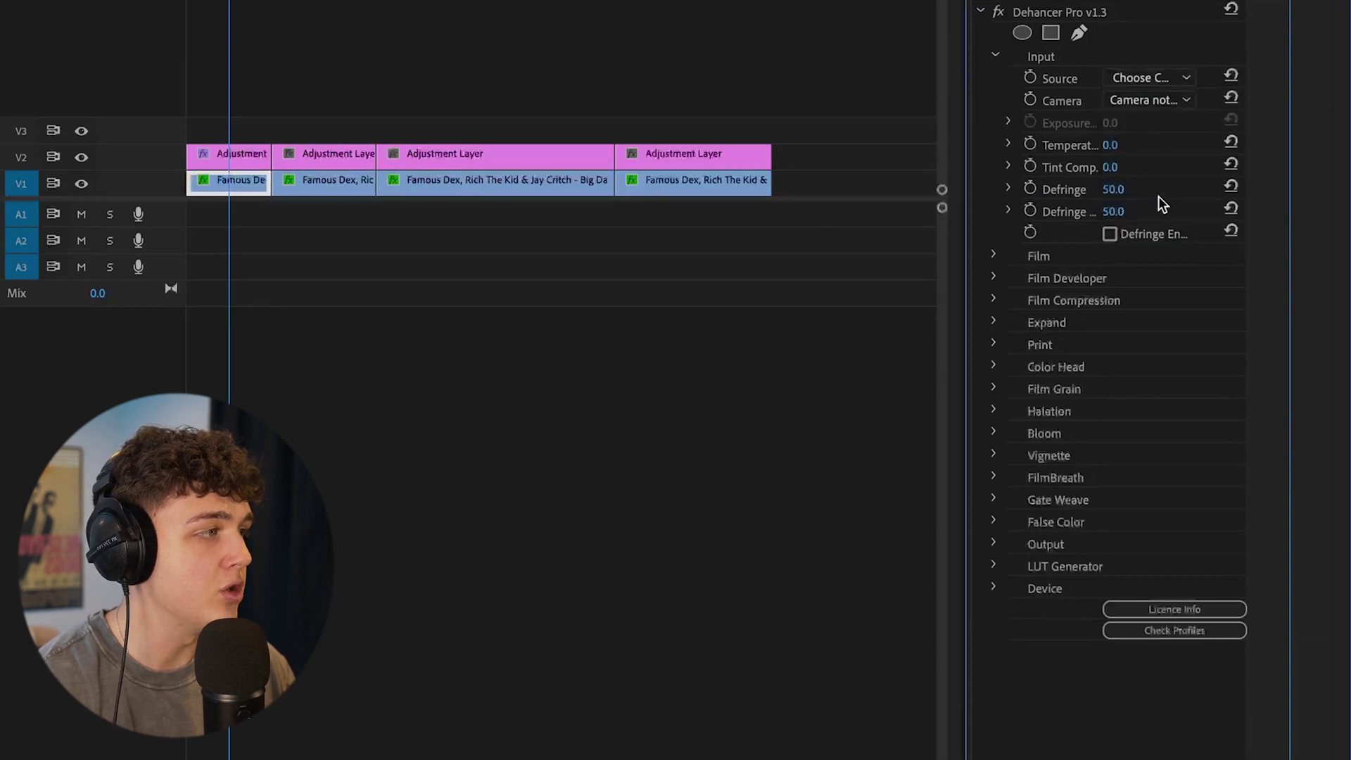
click(1142, 101)
scroll(1007, 529, down, 20)
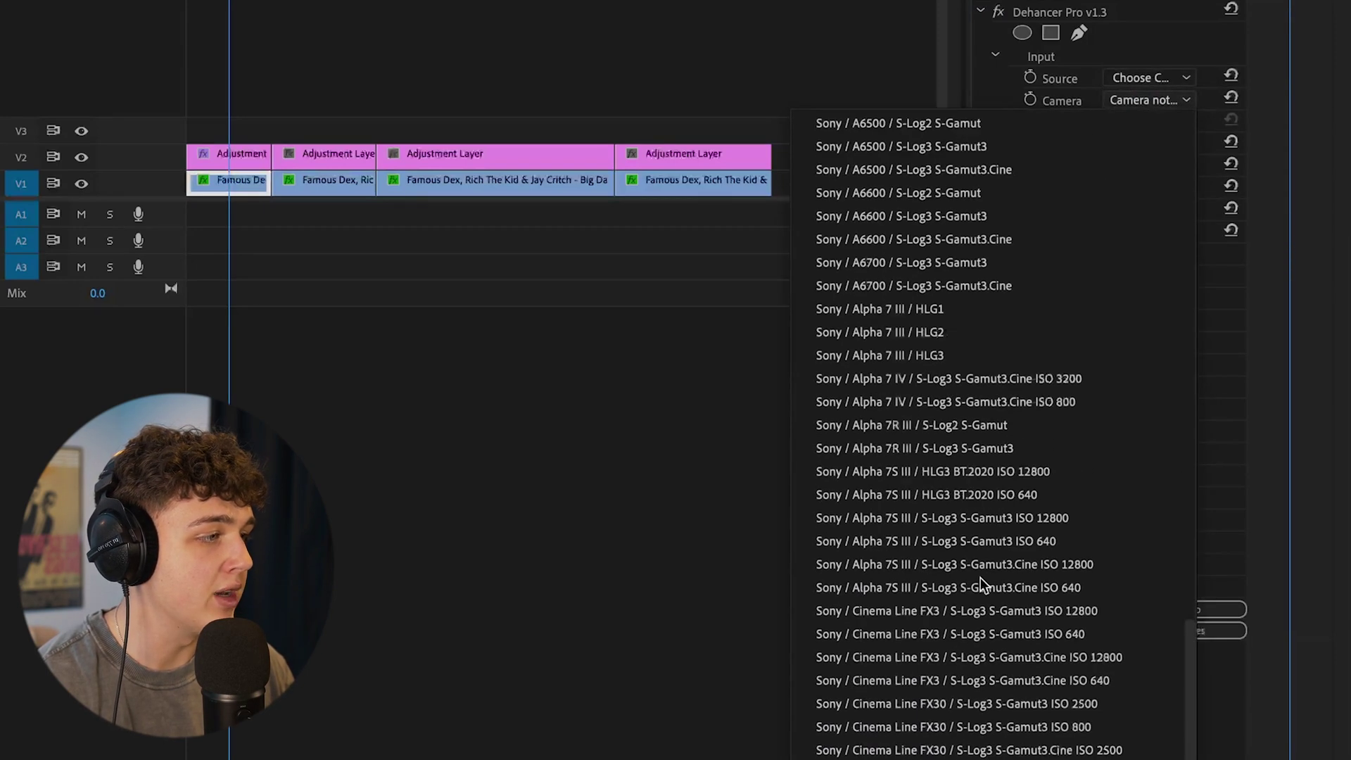
click(1219, 461)
click(995, 56)
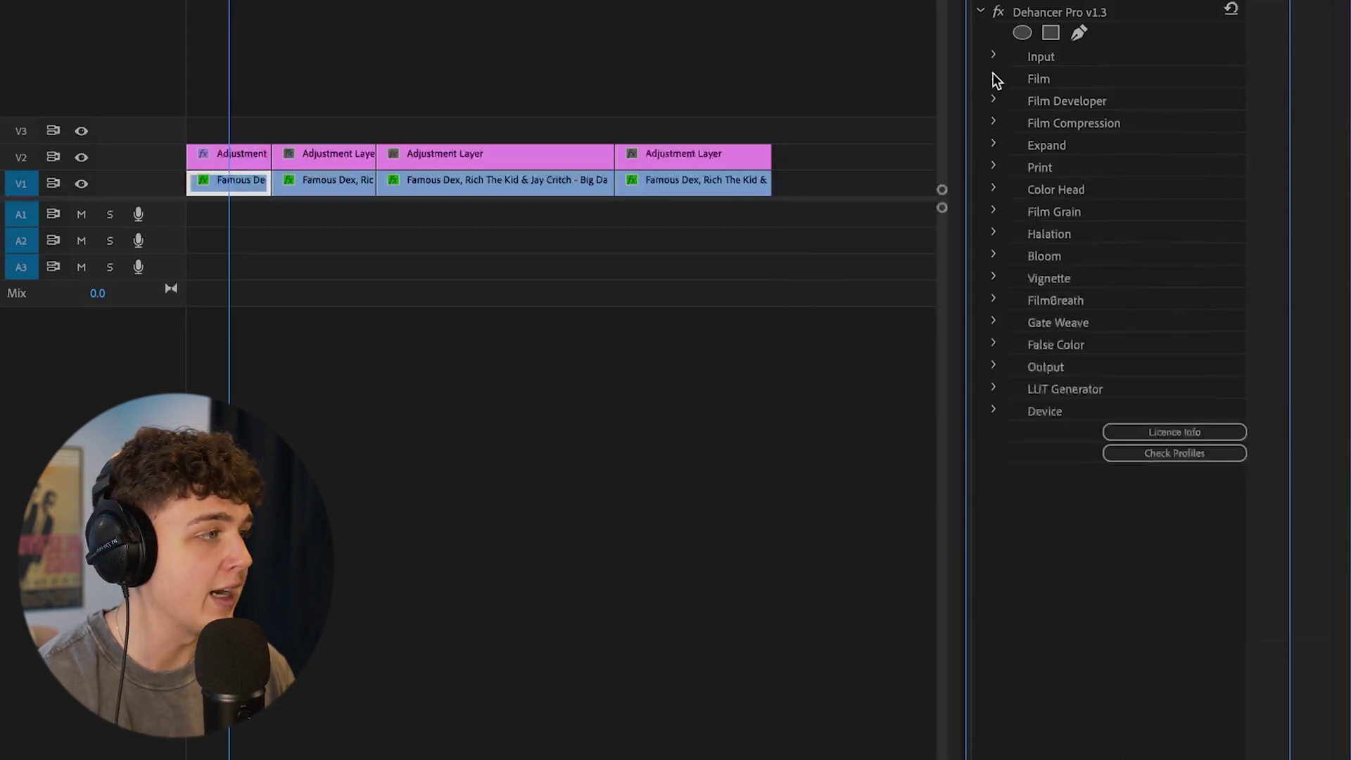
- Disable Dehancer's Film stage and go through the Film Developer and Film Compression settings
click(994, 78)
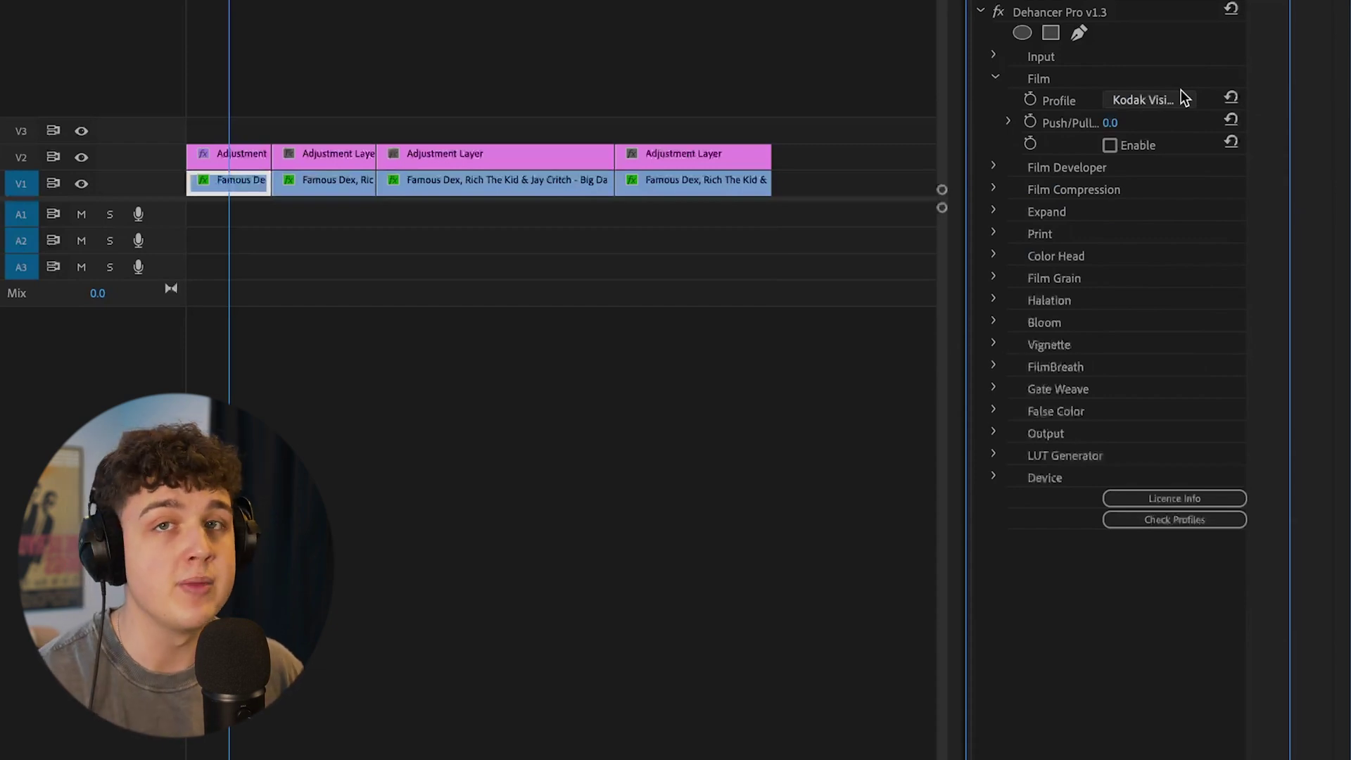
click(993, 79)
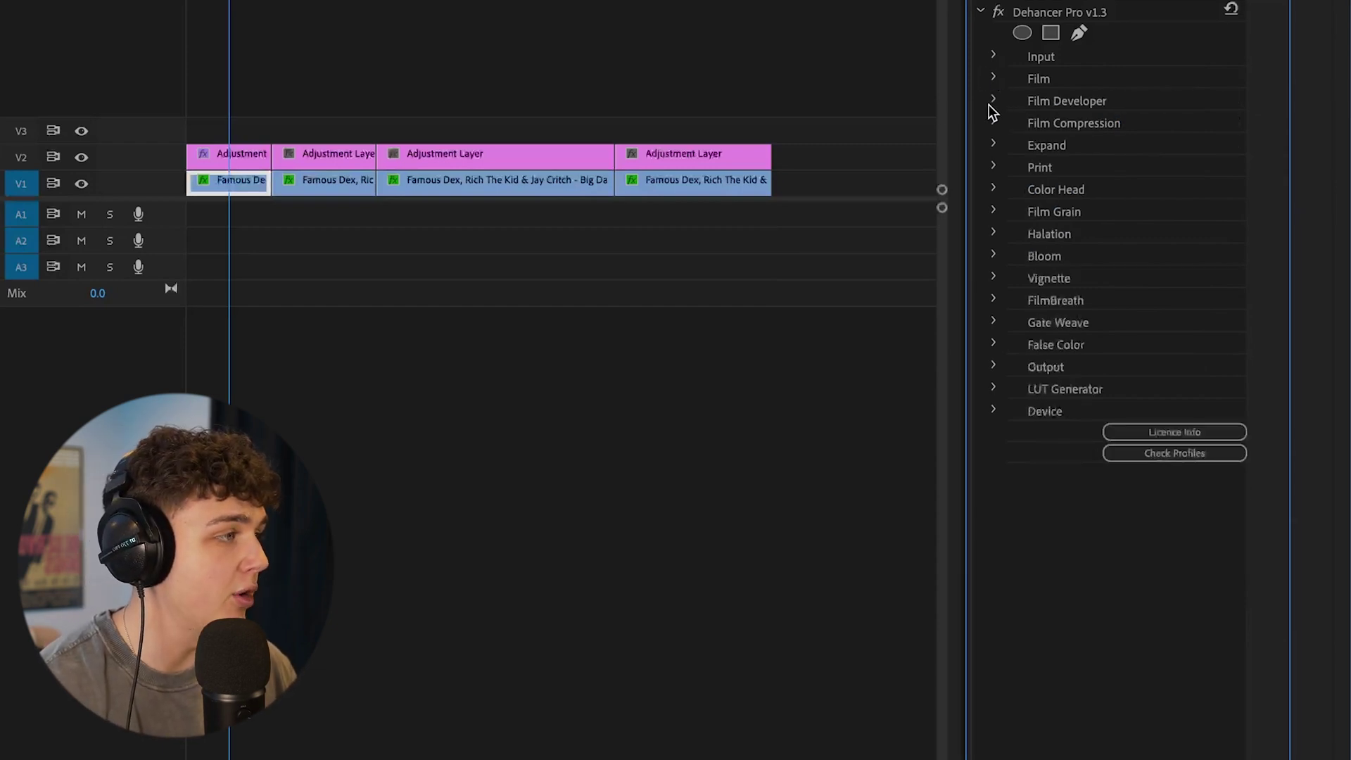
click(991, 101)
click(994, 100)
click(994, 123)
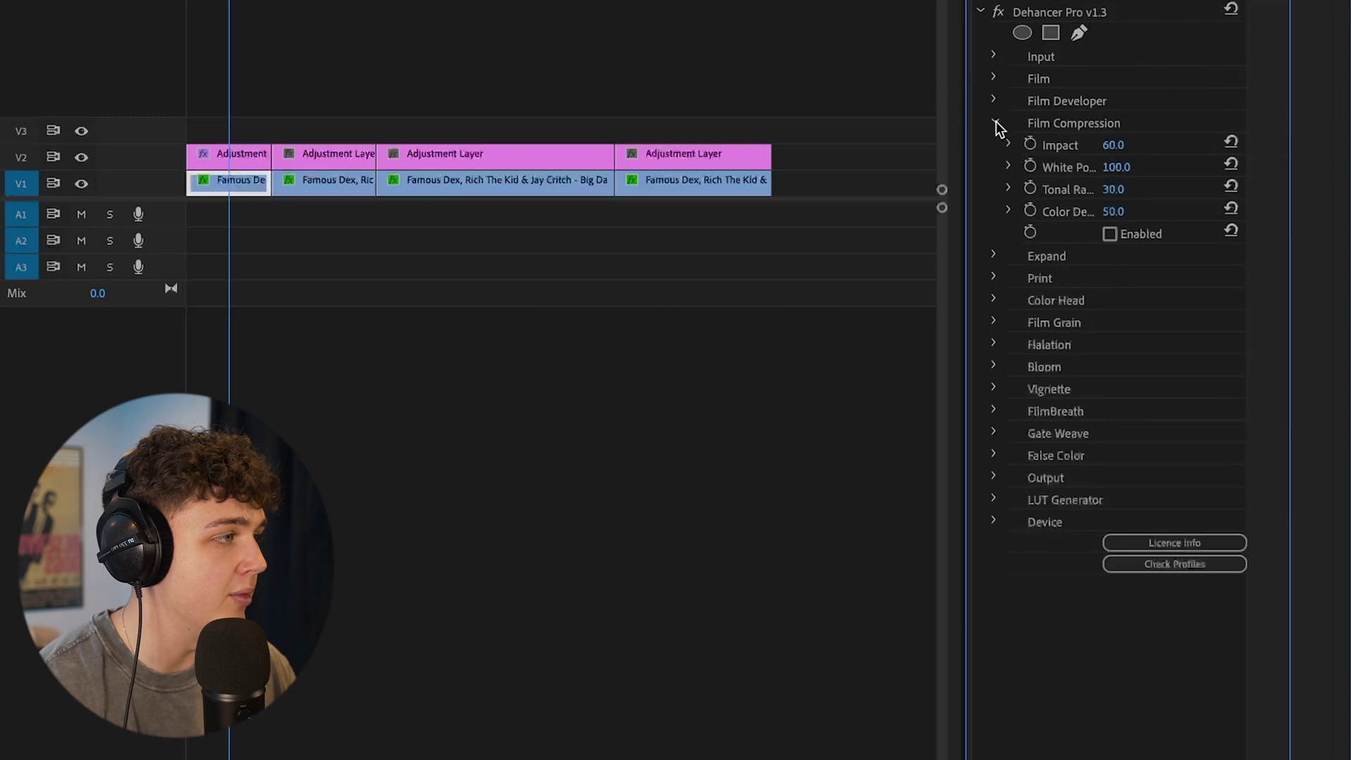
click(994, 123)
- Disable Dehancer's Expand stage and go through the Print and Color Head settings
click(995, 145)
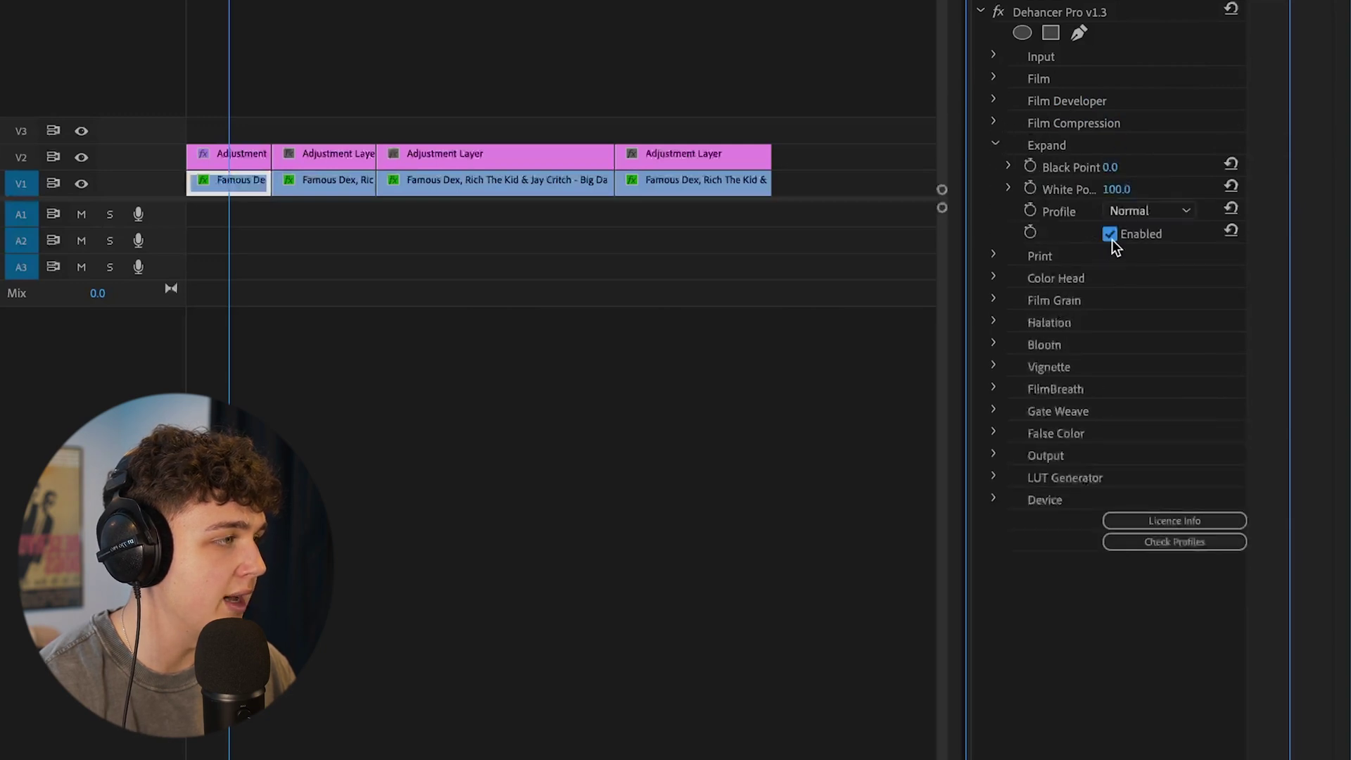
click(998, 148)
click(996, 169)
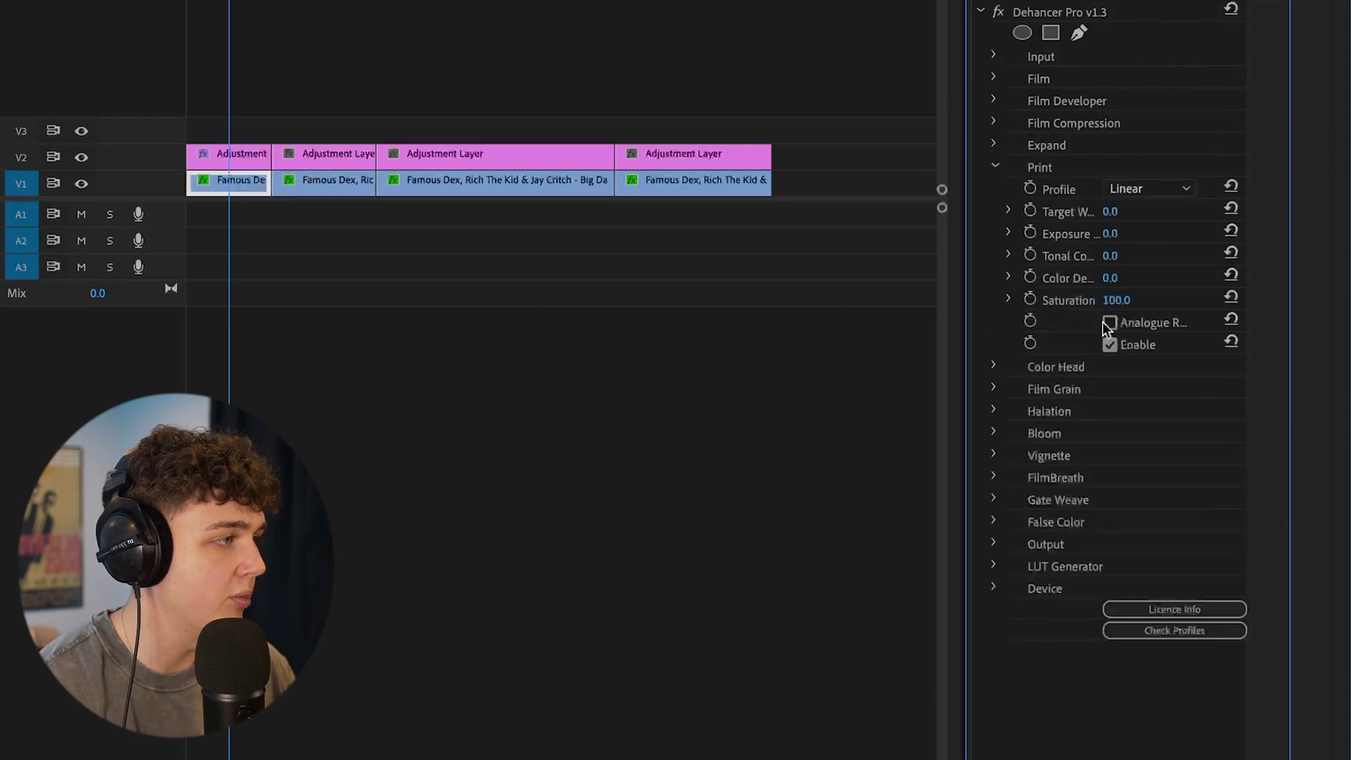
click(996, 169)
click(995, 189)
click(995, 190)
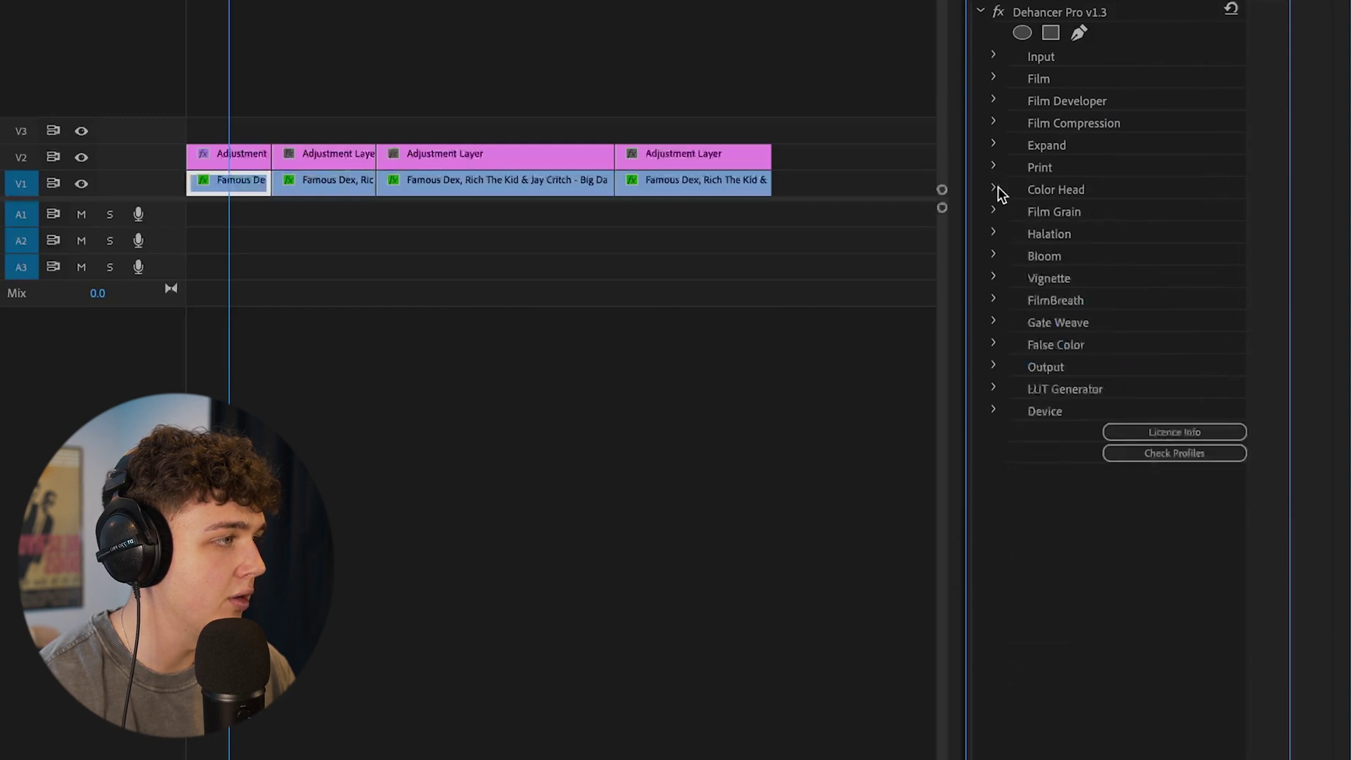
- Go through Dehancer's Film Grain settings and enable its Halation and Bloom stages
click(995, 211)
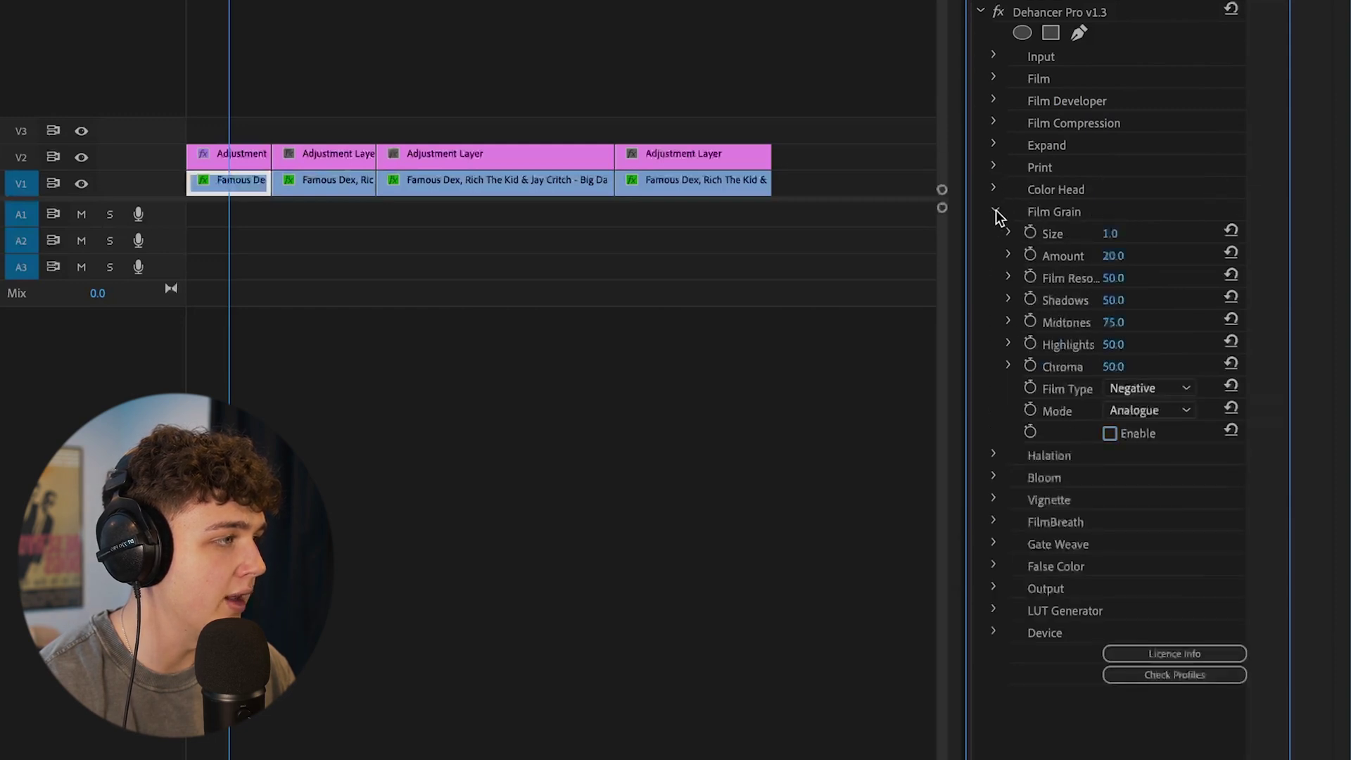
click(995, 211)
click(994, 234)
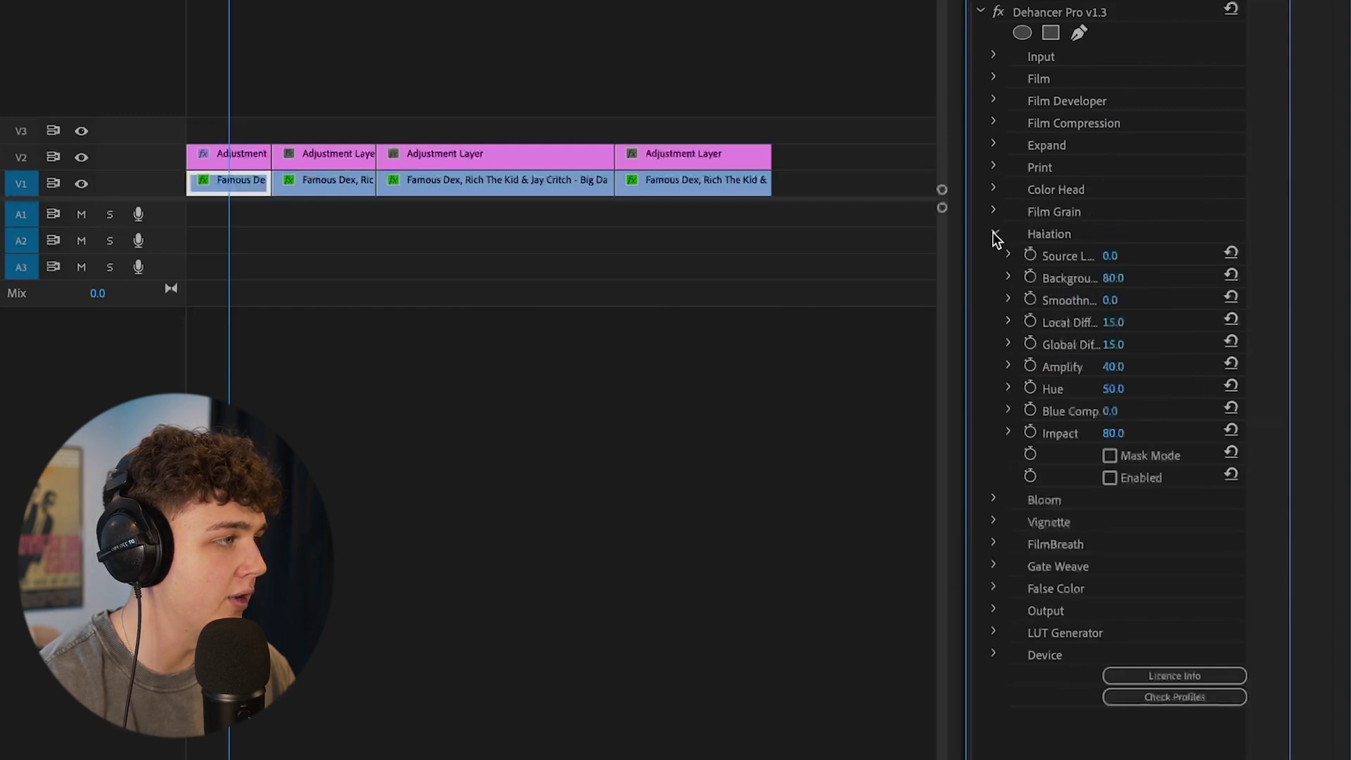
click(995, 499)
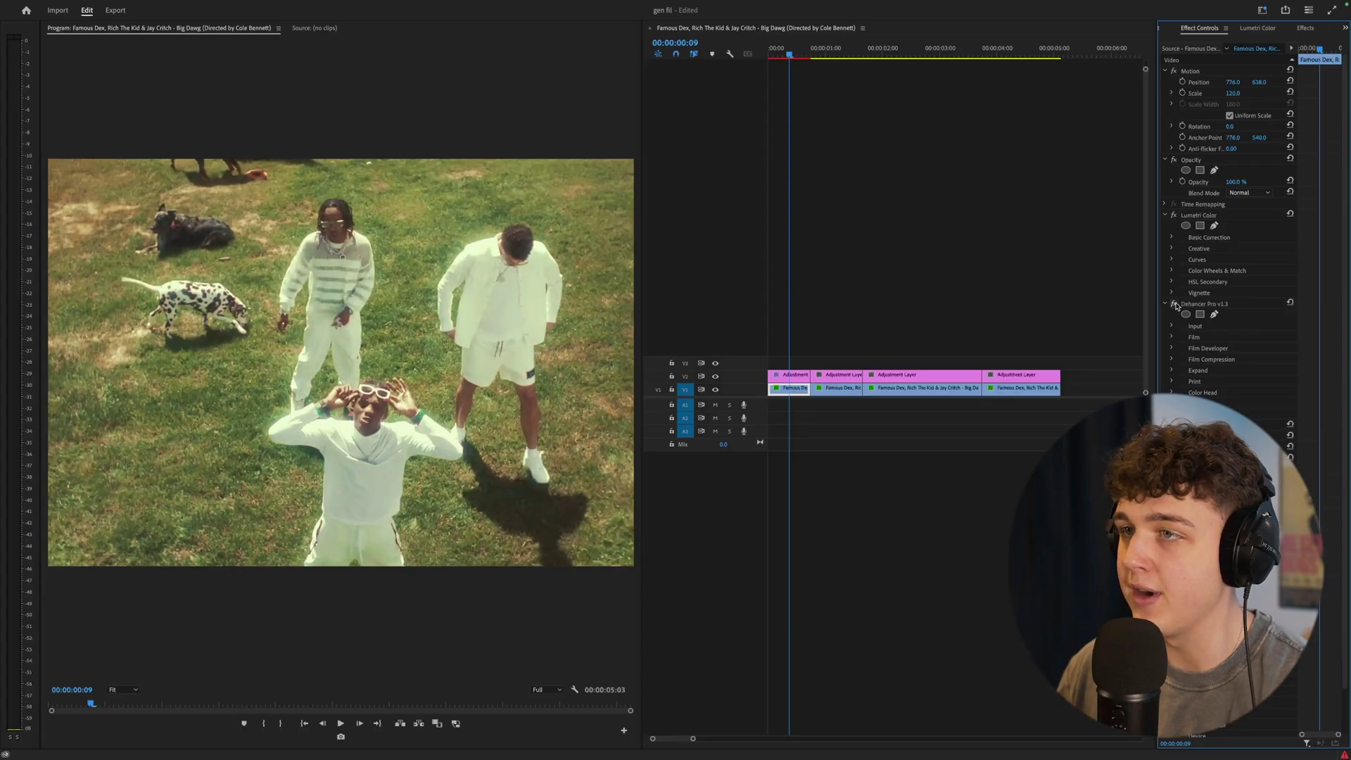
- Compare the first clip with the Dehancer Pro effect off and on, and enlarge the program monitor
click(998, 11)
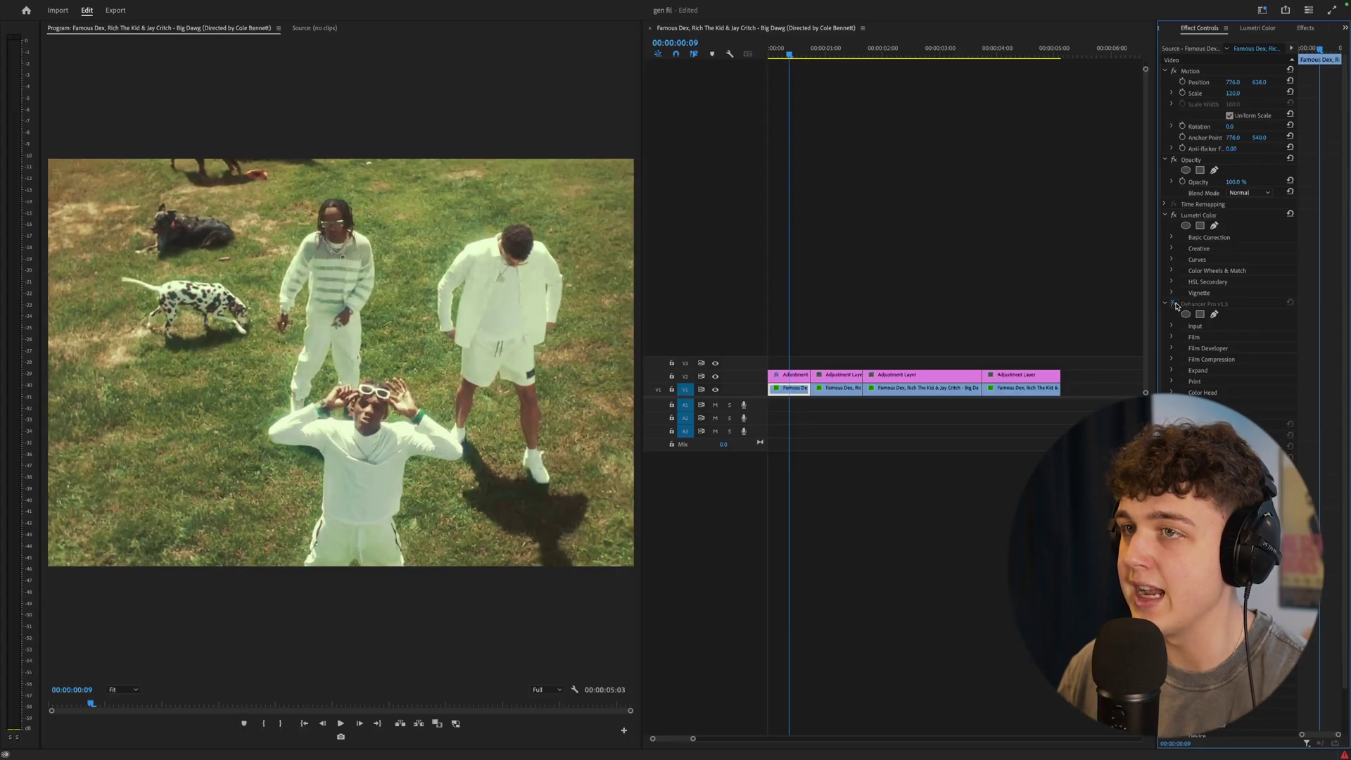
click(1175, 305)
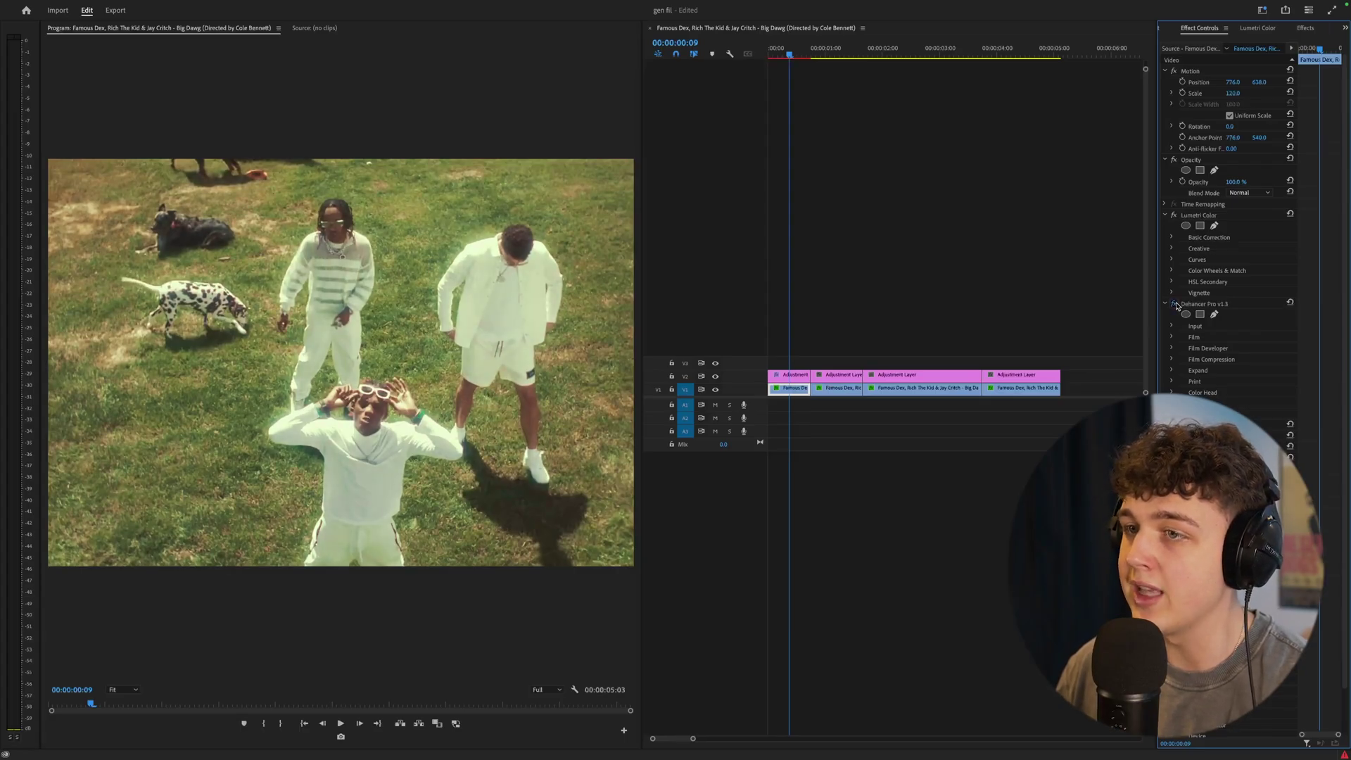
drag(642, 285, 737, 284)
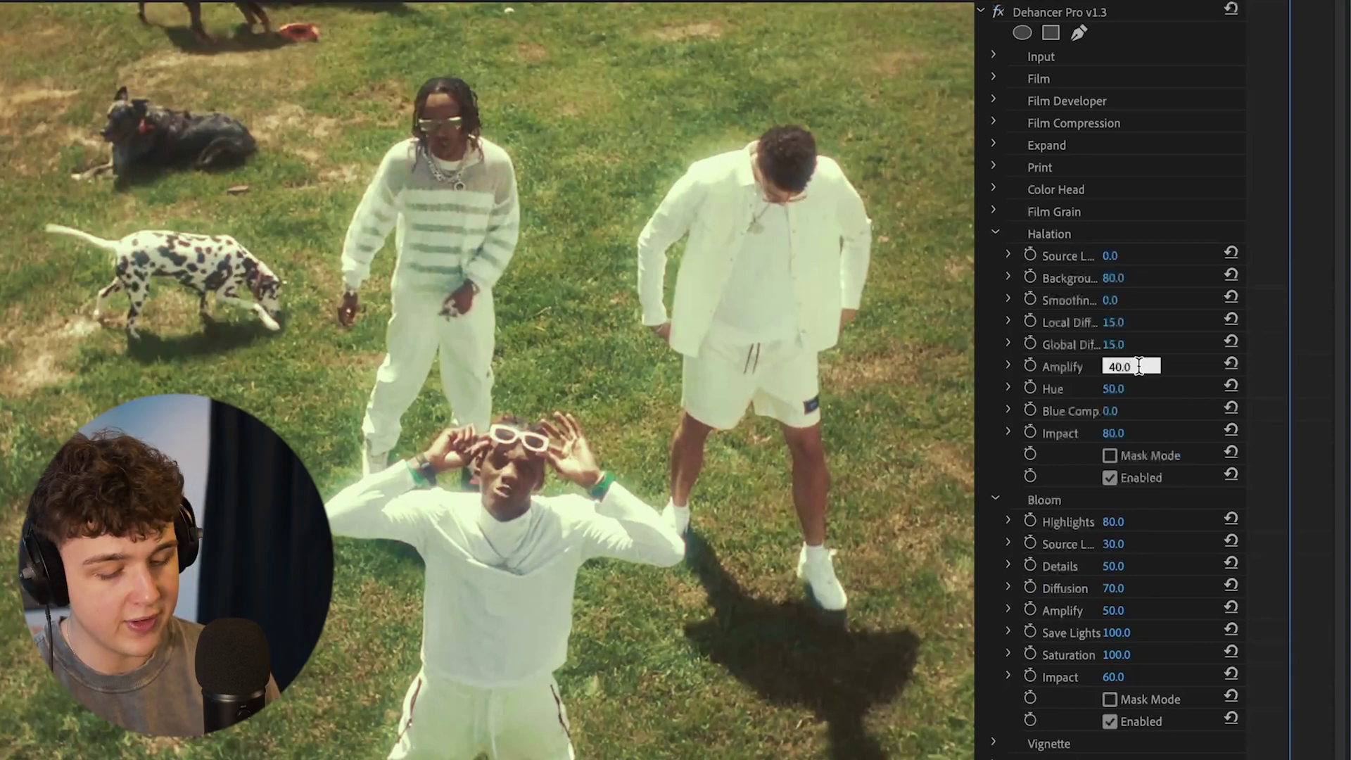
- Set Dehancer's Halation Amplify to 70 and its Bloom Amplify to 100
text(70)
key(Return)
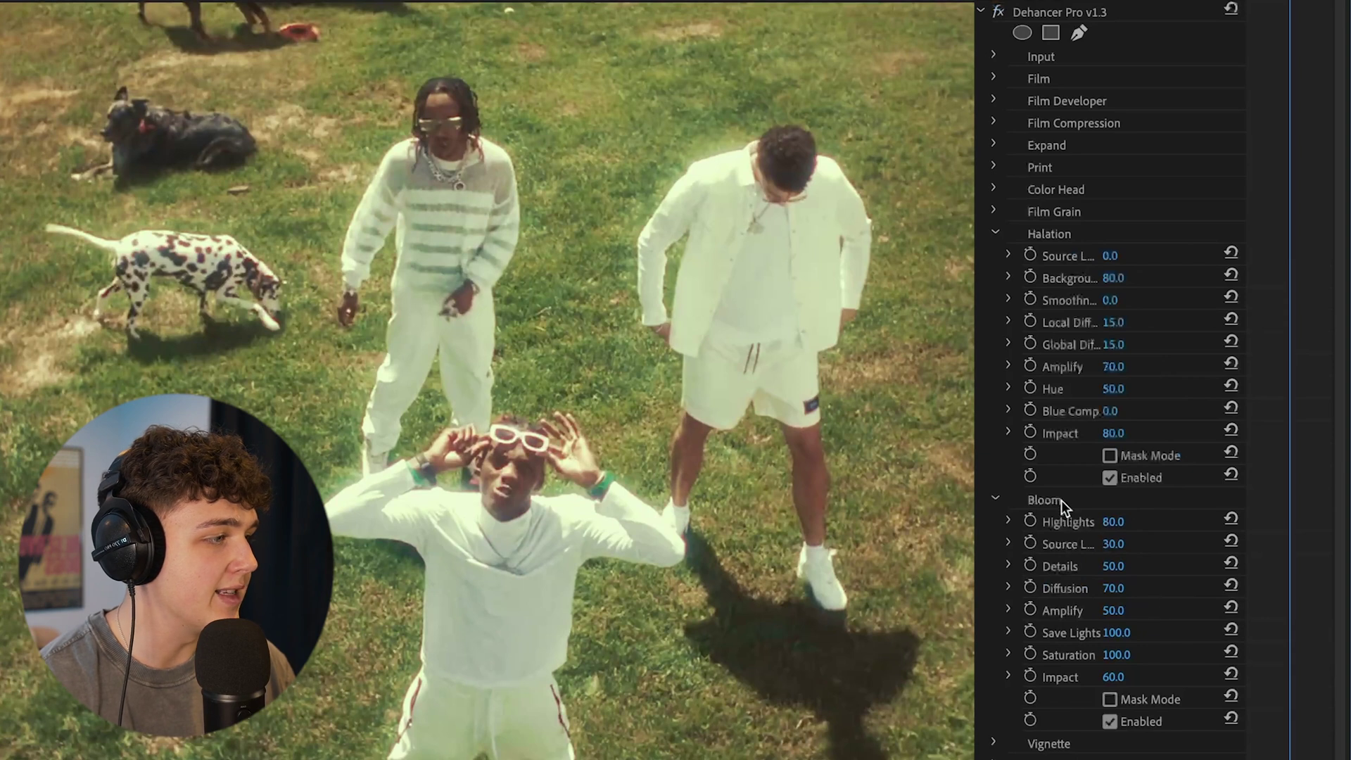
drag(1113, 610, 1125, 608)
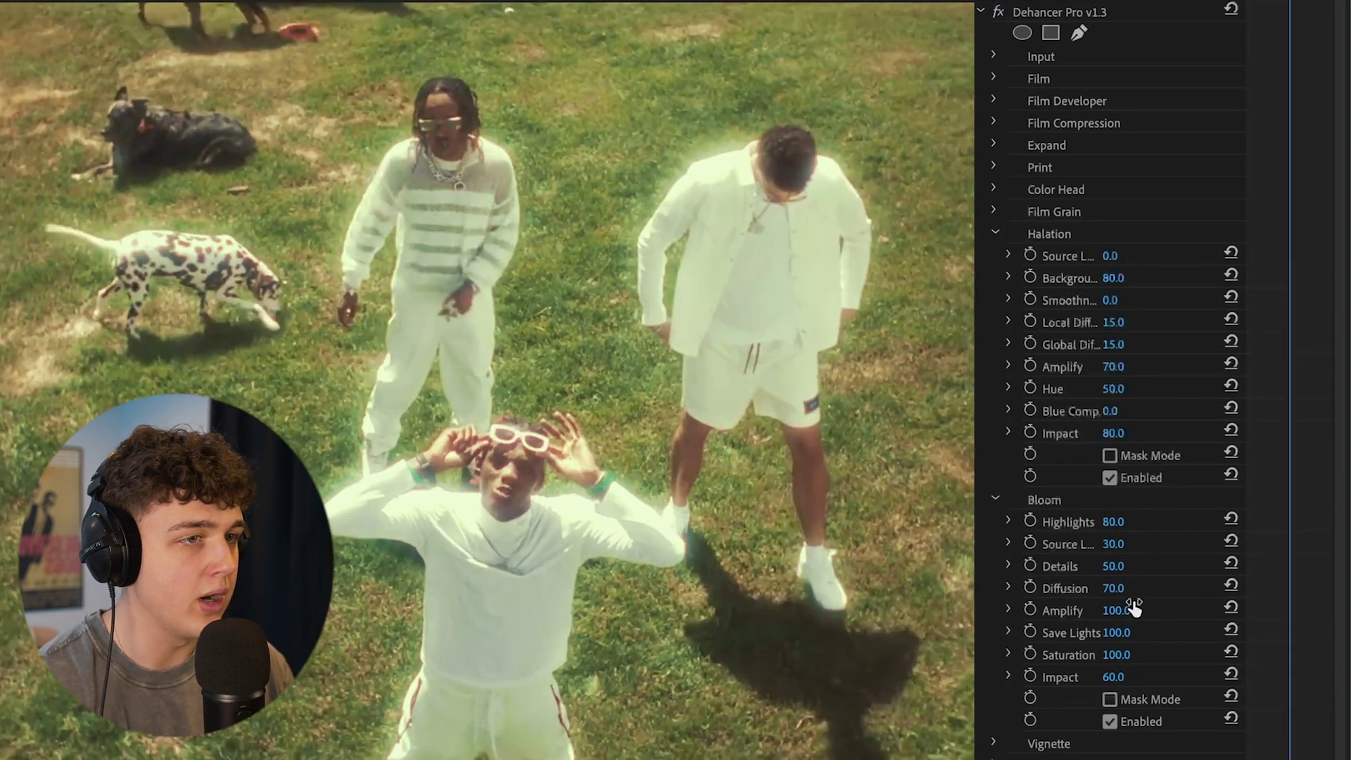
- Compare the image with Dehancer's Bloom stage off and on
click(1110, 722)
click(1110, 722)
click(1110, 722)
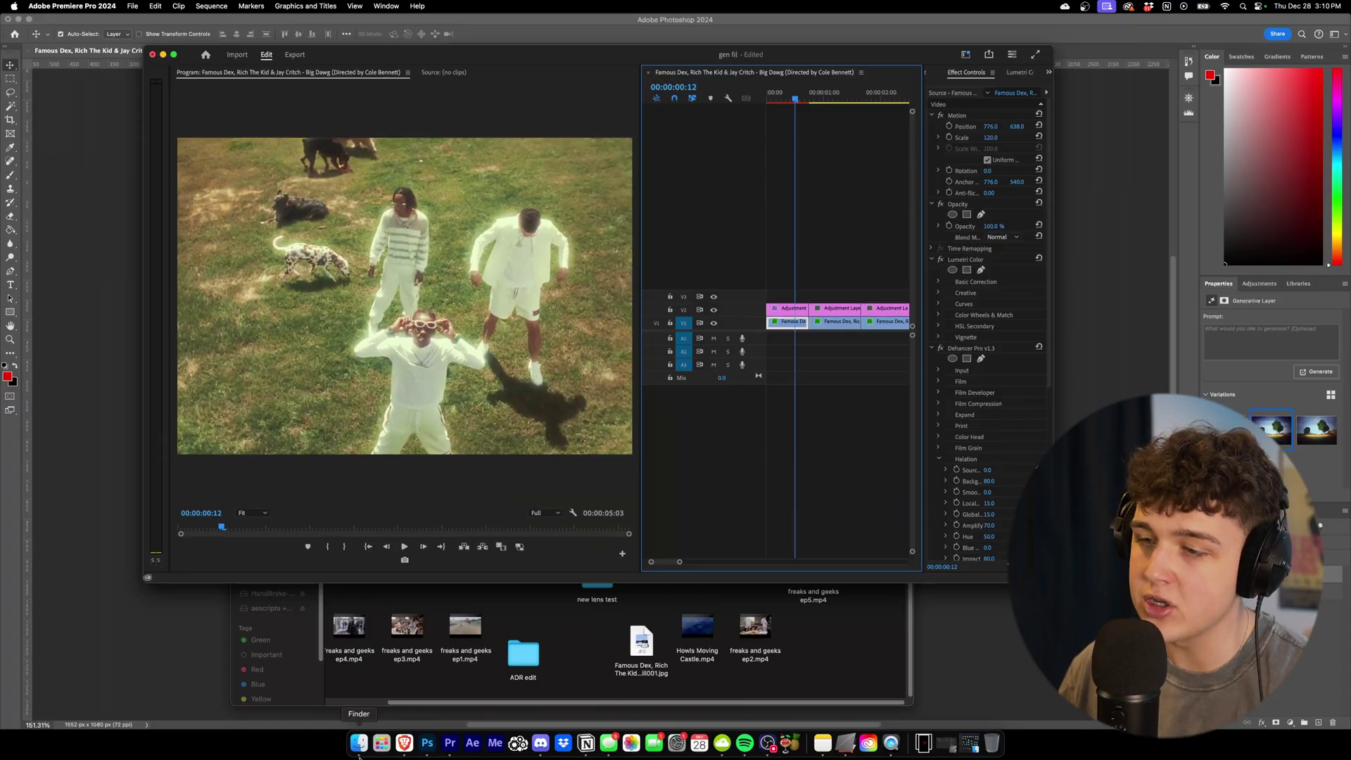
- Switch to Finder, find the 500T Extra Grain.mov overlay in Dropbox and place it on V3 above the adjustment layers
click(359, 747)
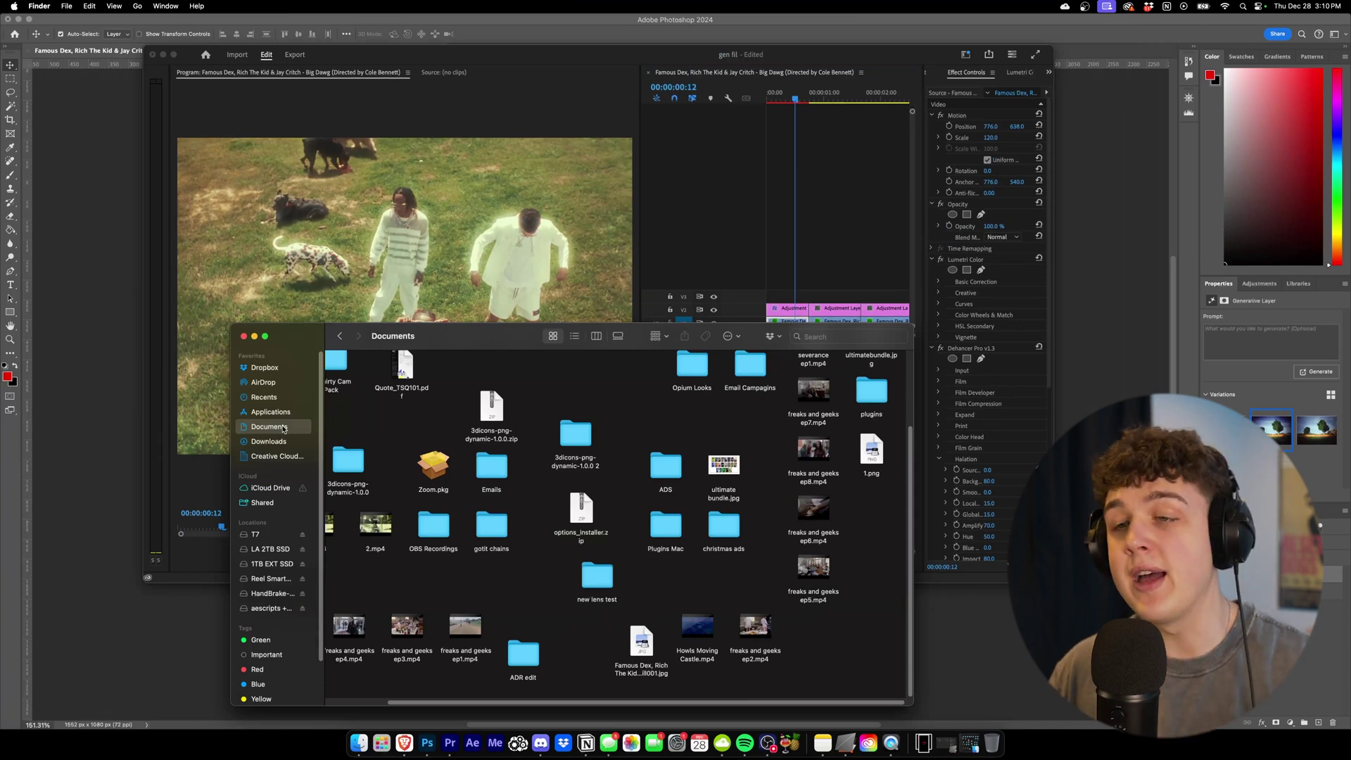
click(274, 371)
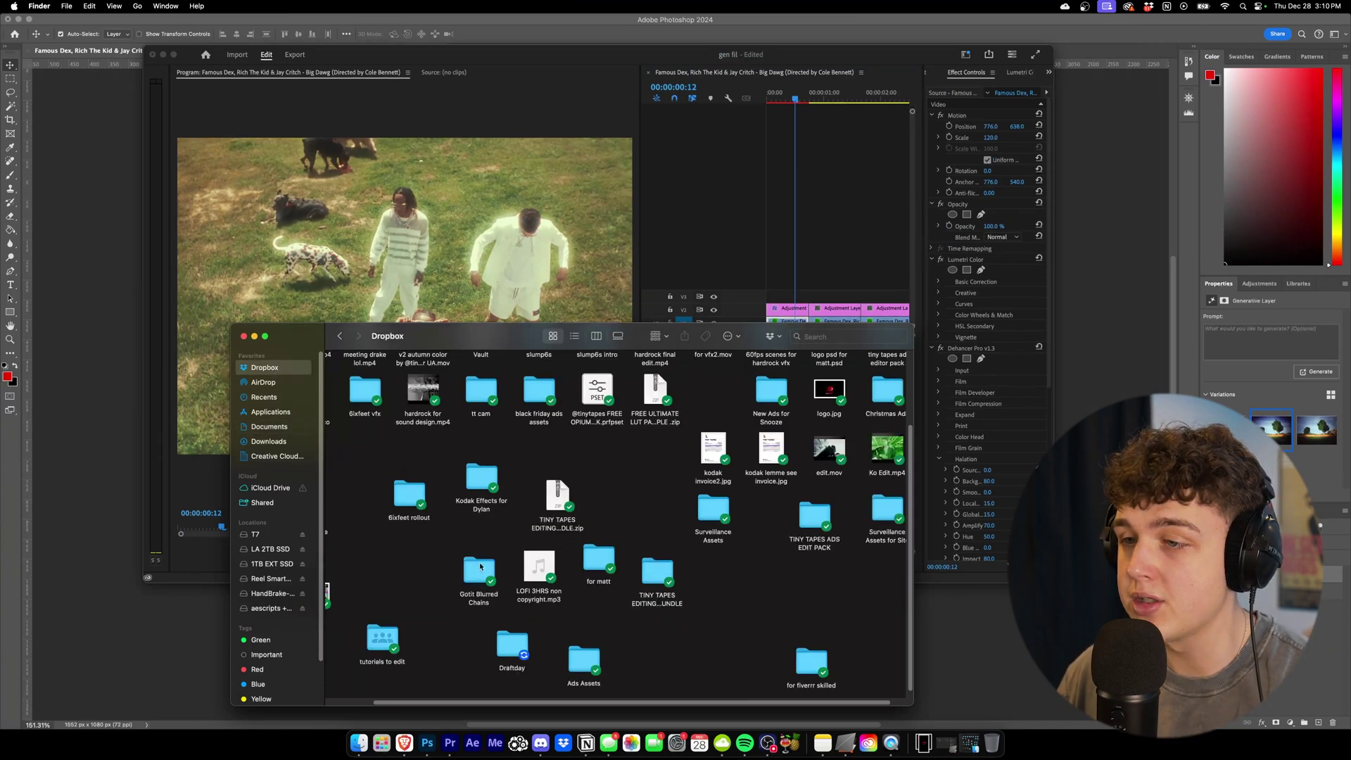
double_click(480, 566)
drag(533, 376, 809, 292)
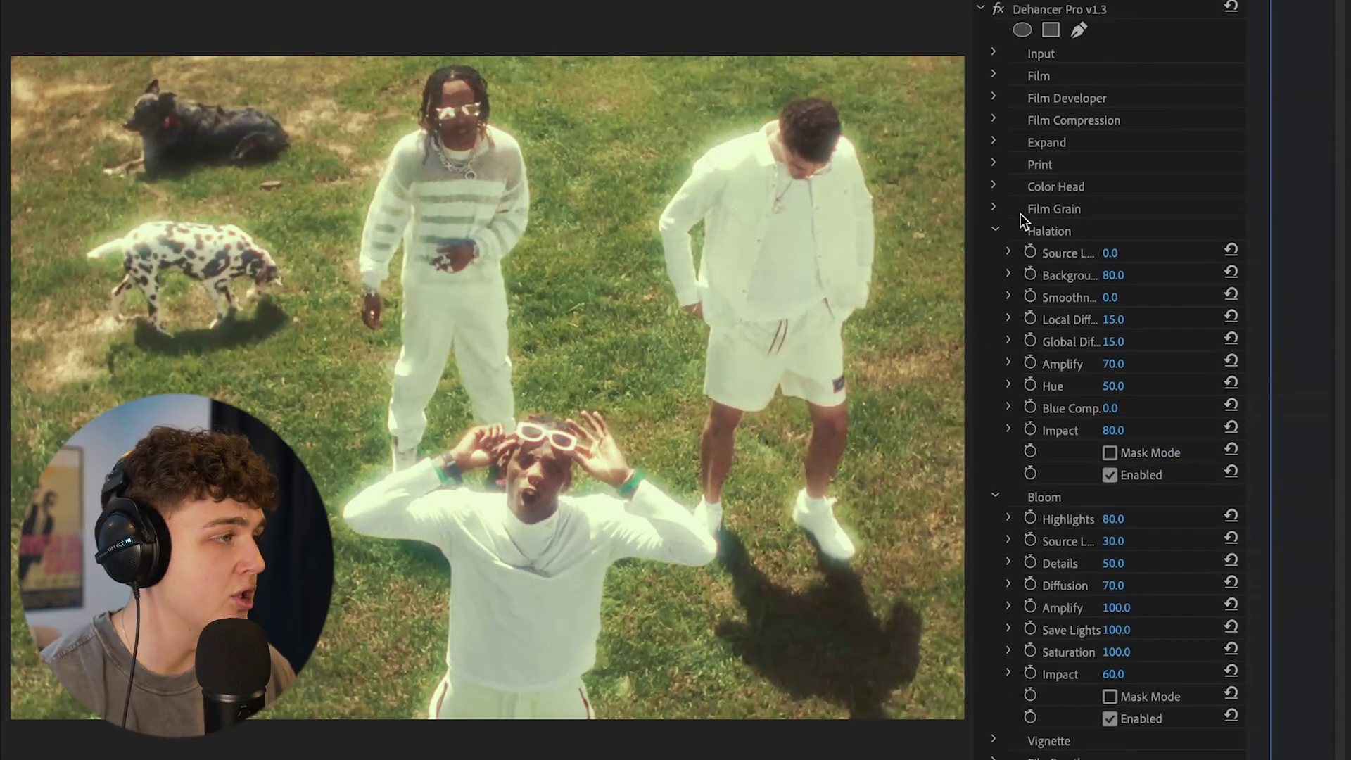
- Try Dehancer's Film Grain stage on the first clip
click(996, 208)
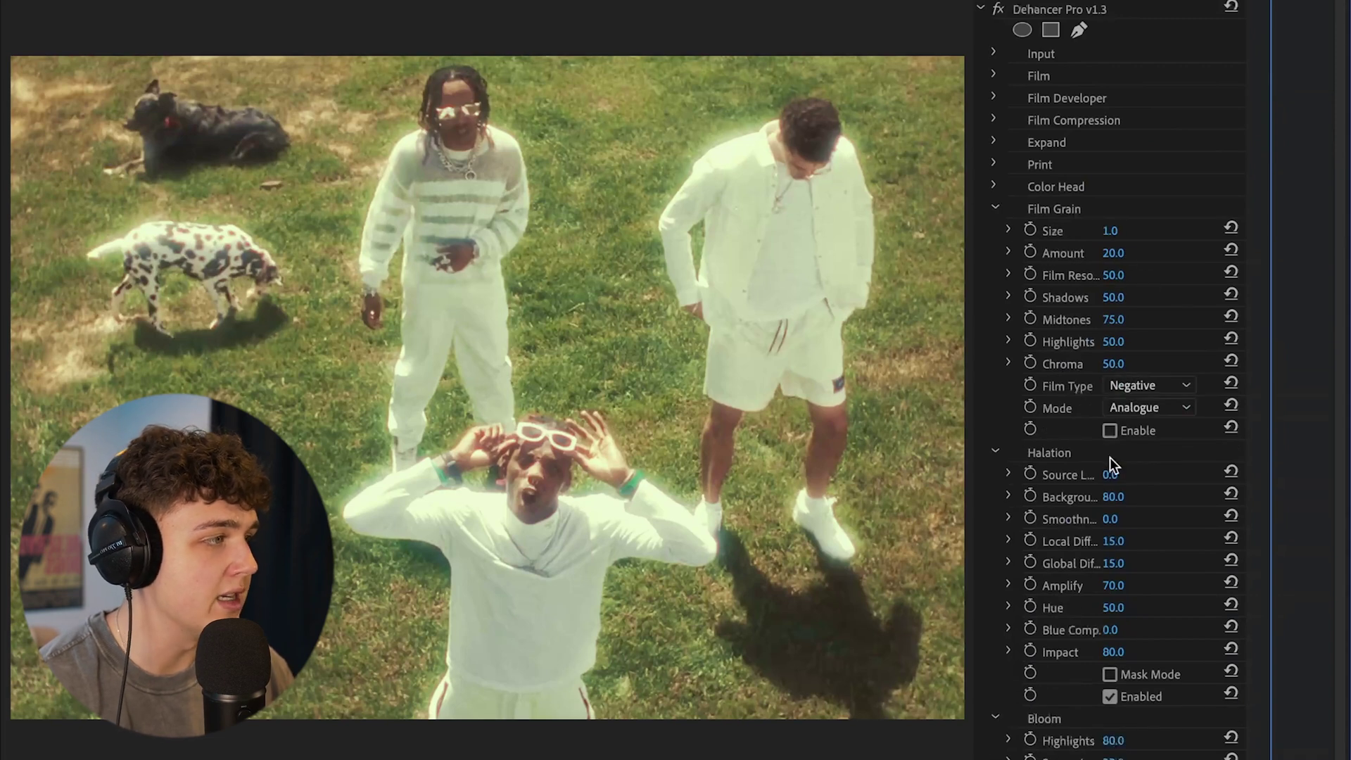
click(1109, 430)
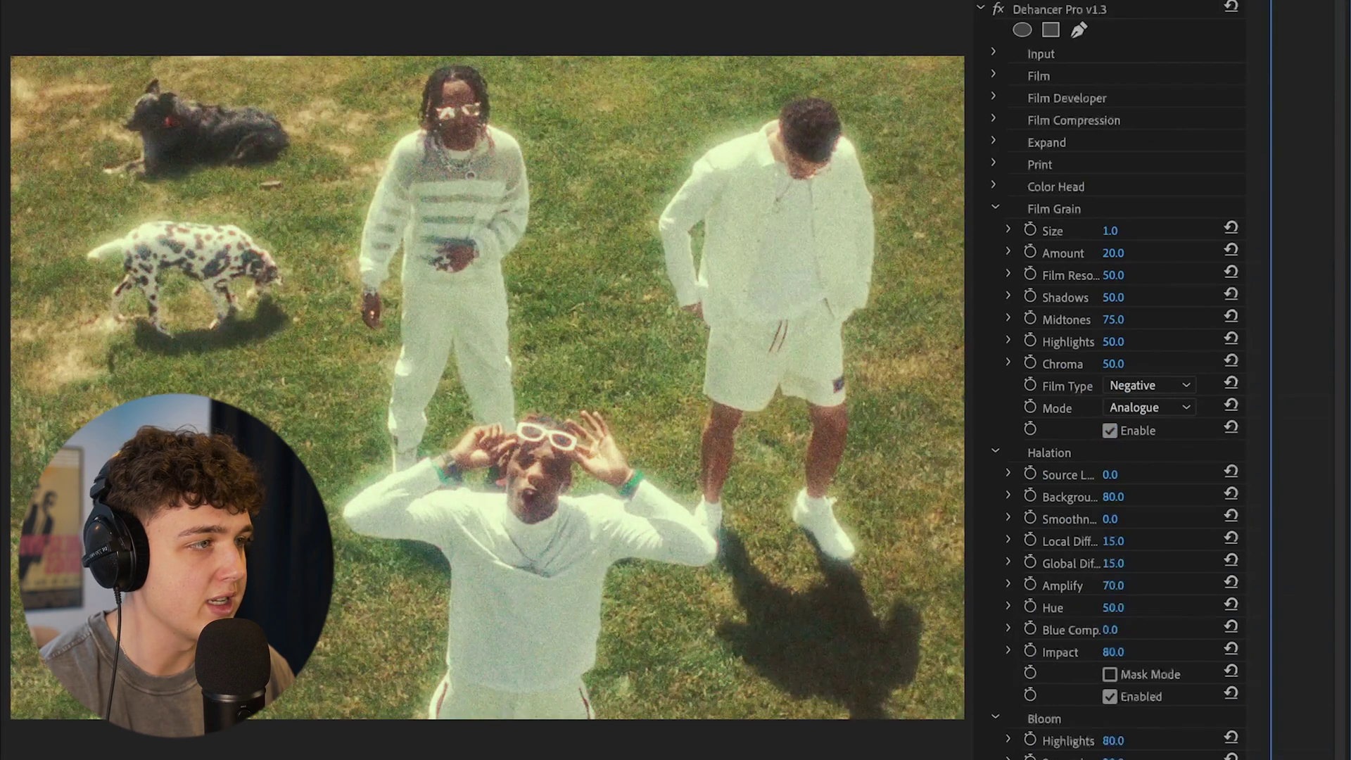
click(1109, 431)
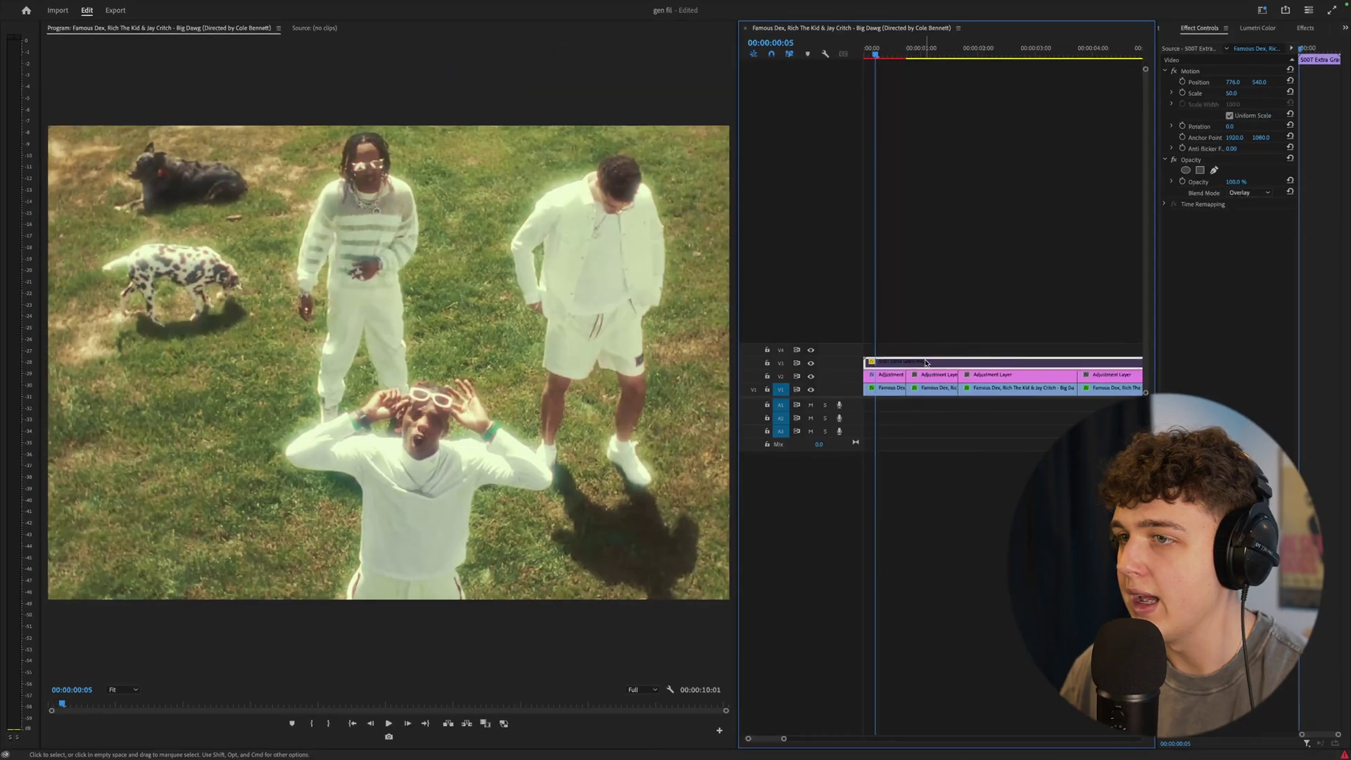
- Compare the first shot with the grain overlay disabled and enabled, and likewise with the overlay and first adjustment layer together
key(shift+super+e)
mouse_move(875, 54)
mouse_down()
mouse_move(889, 56)
mouse_move(875, 55)
mouse_up()
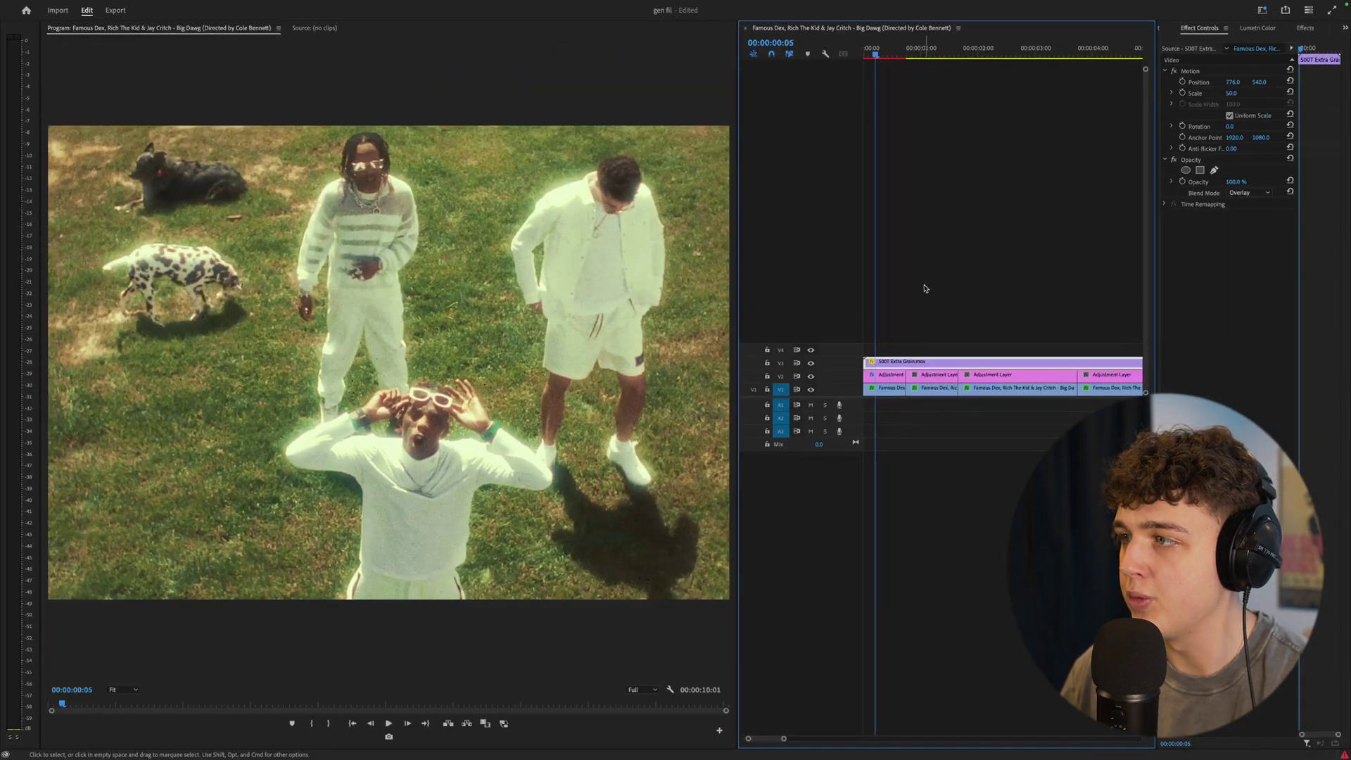
drag(907, 297, 867, 383)
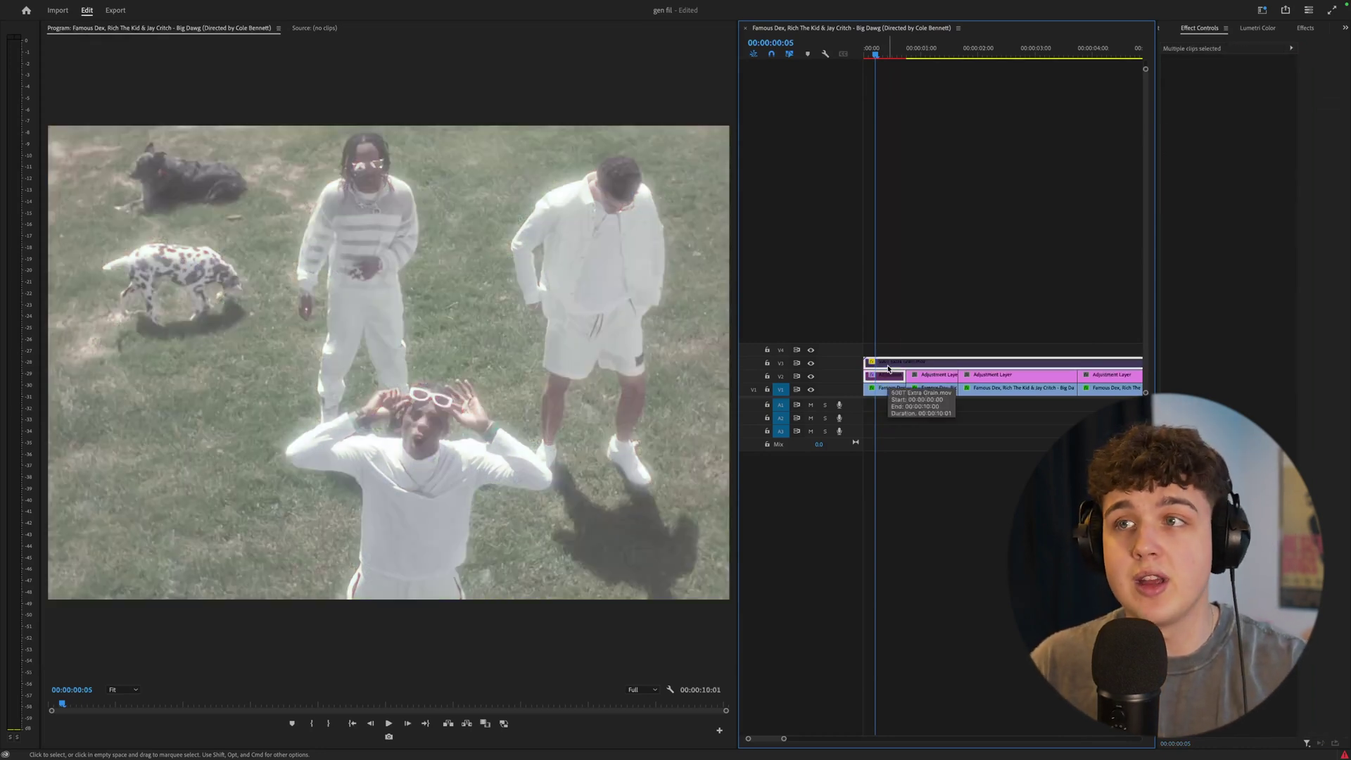
key(shift+e)
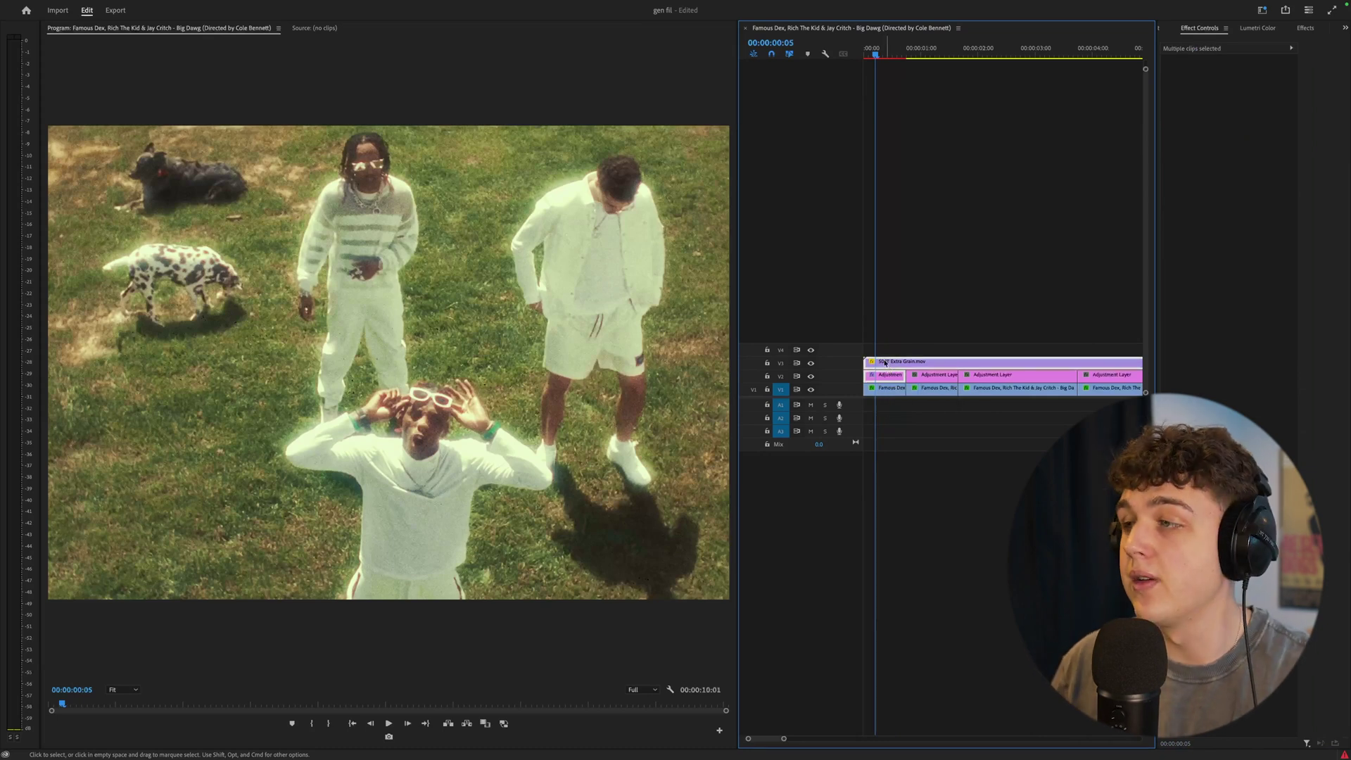
- Apply the FILM7.cube LUT as the Creative look of the second adjustment layer
scroll(927, 387, up, 5)
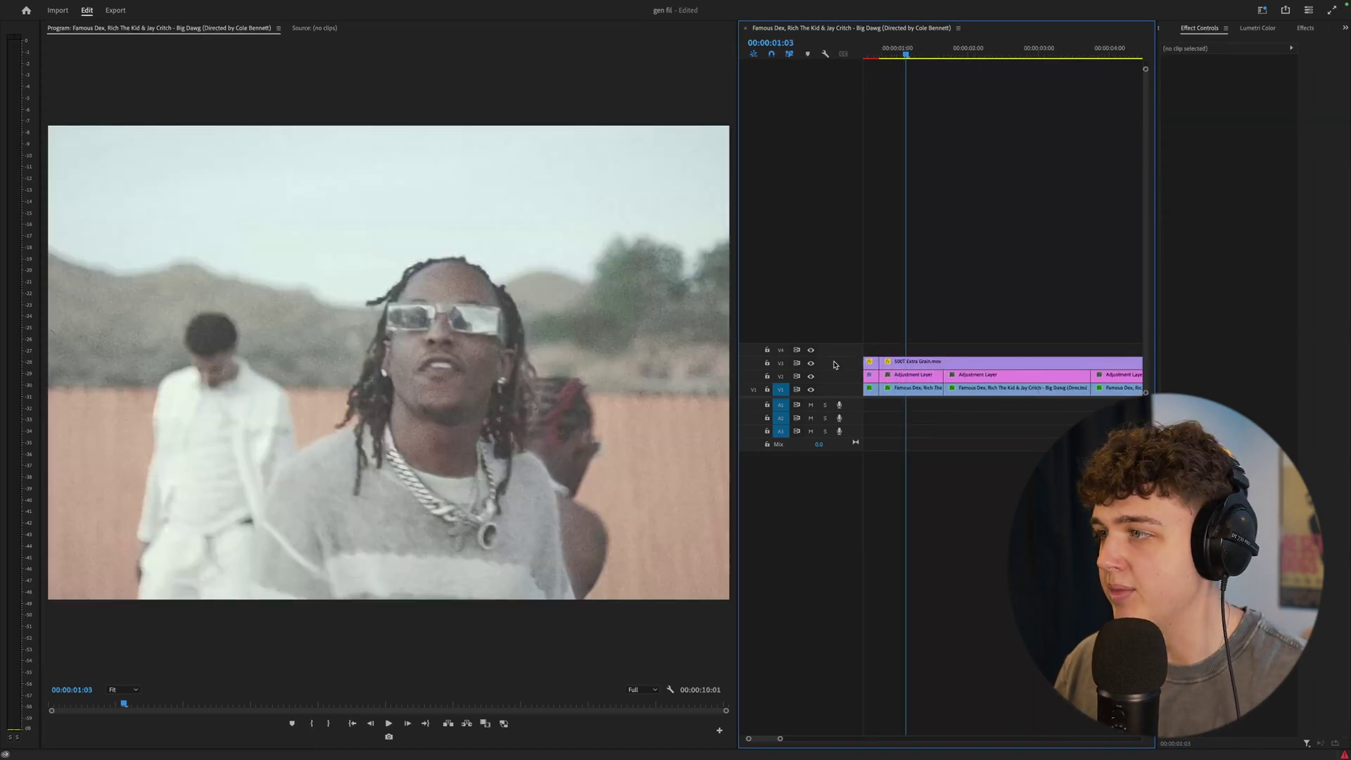
scroll(970, 375, left, 3)
click(970, 375)
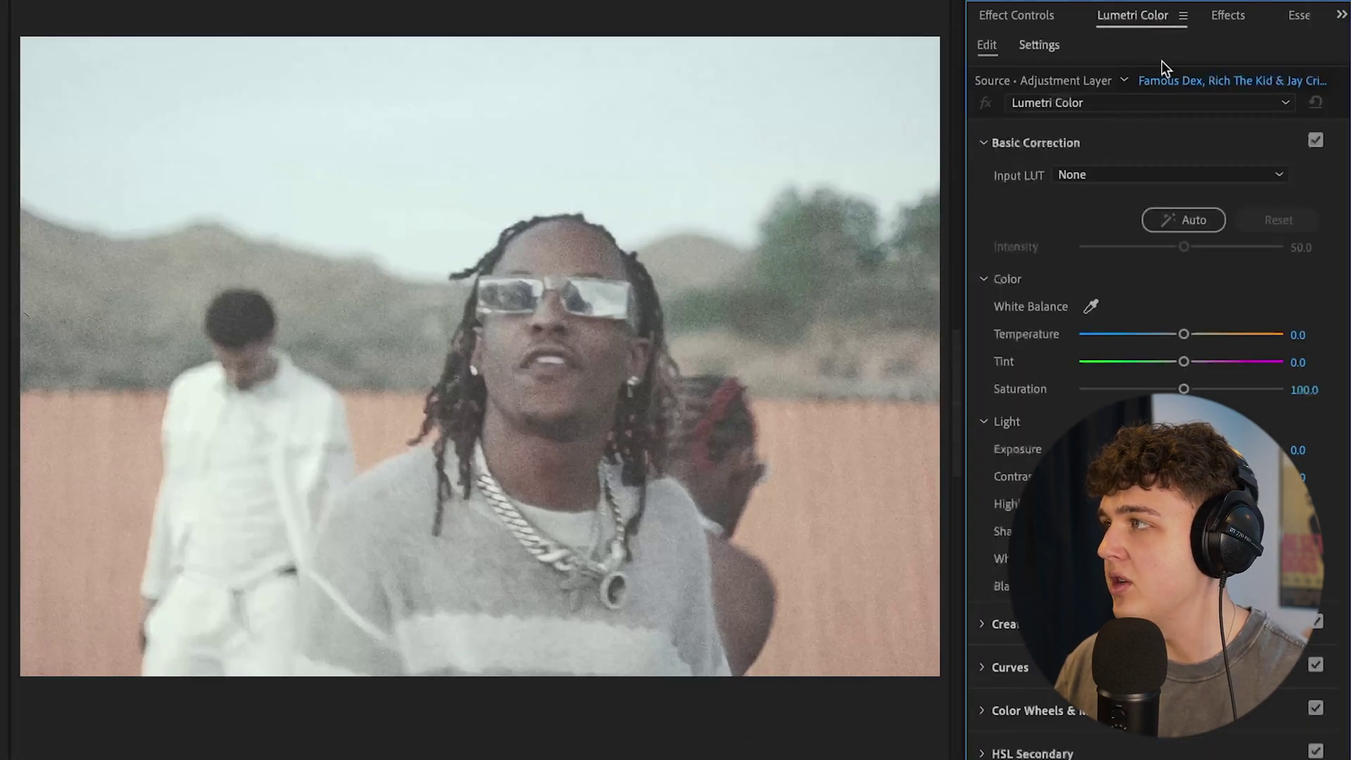
click(1046, 143)
click(1046, 181)
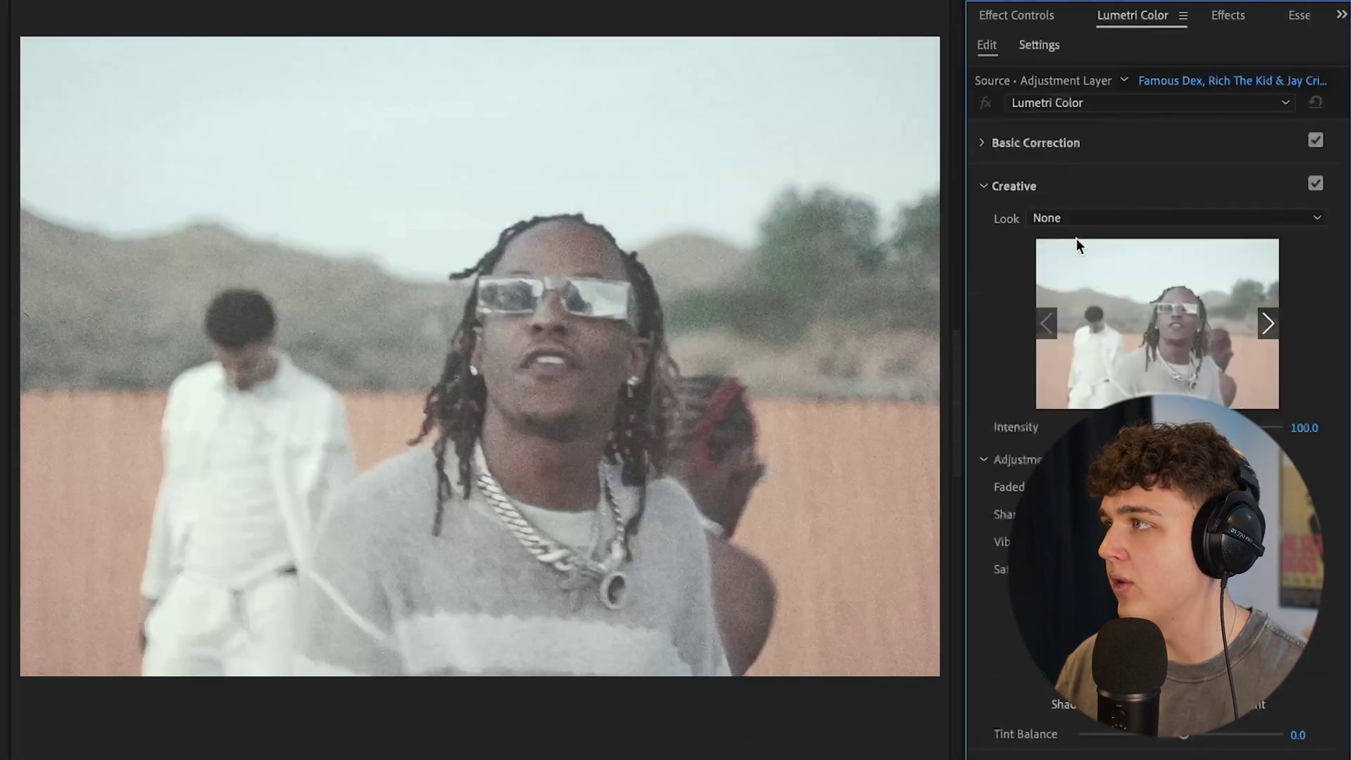
click(1041, 219)
click(1061, 278)
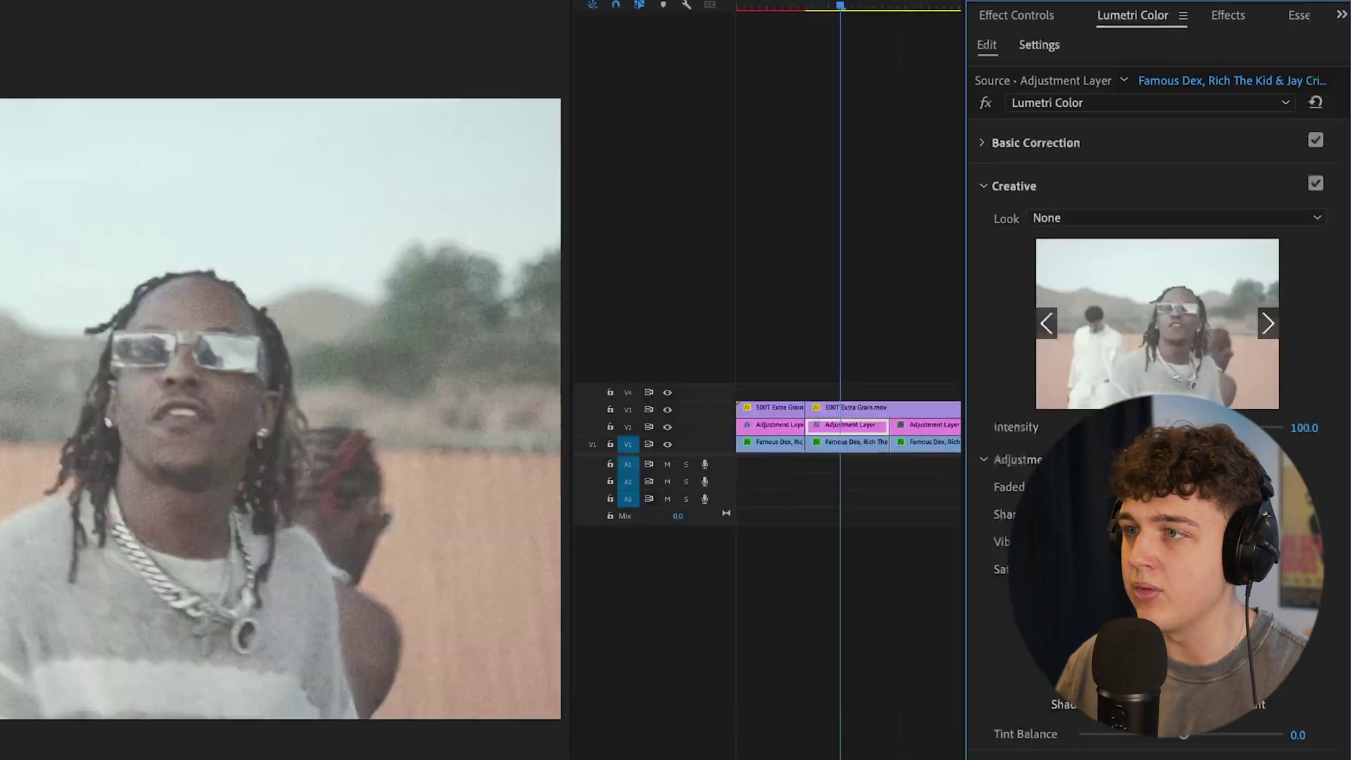
scroll(431, 486, down, 15)
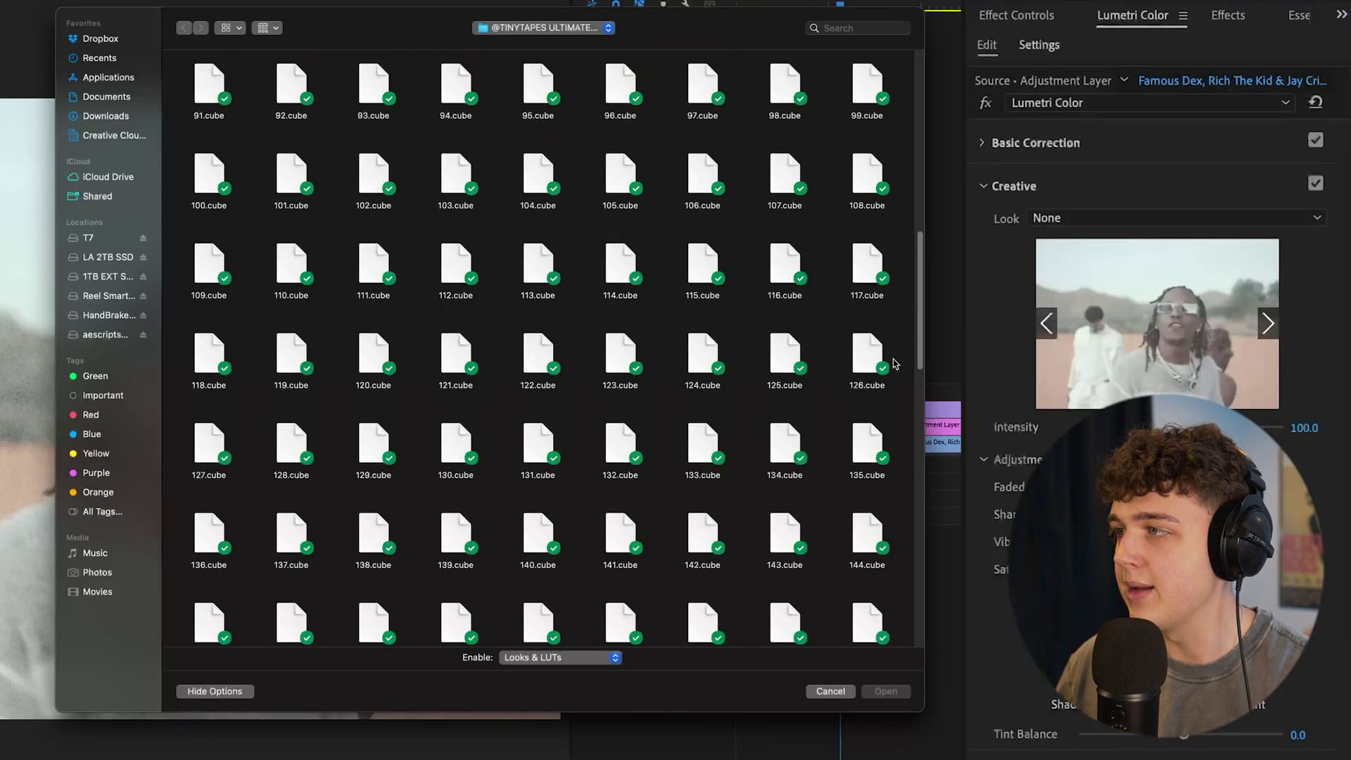
drag(918, 354, 916, 668)
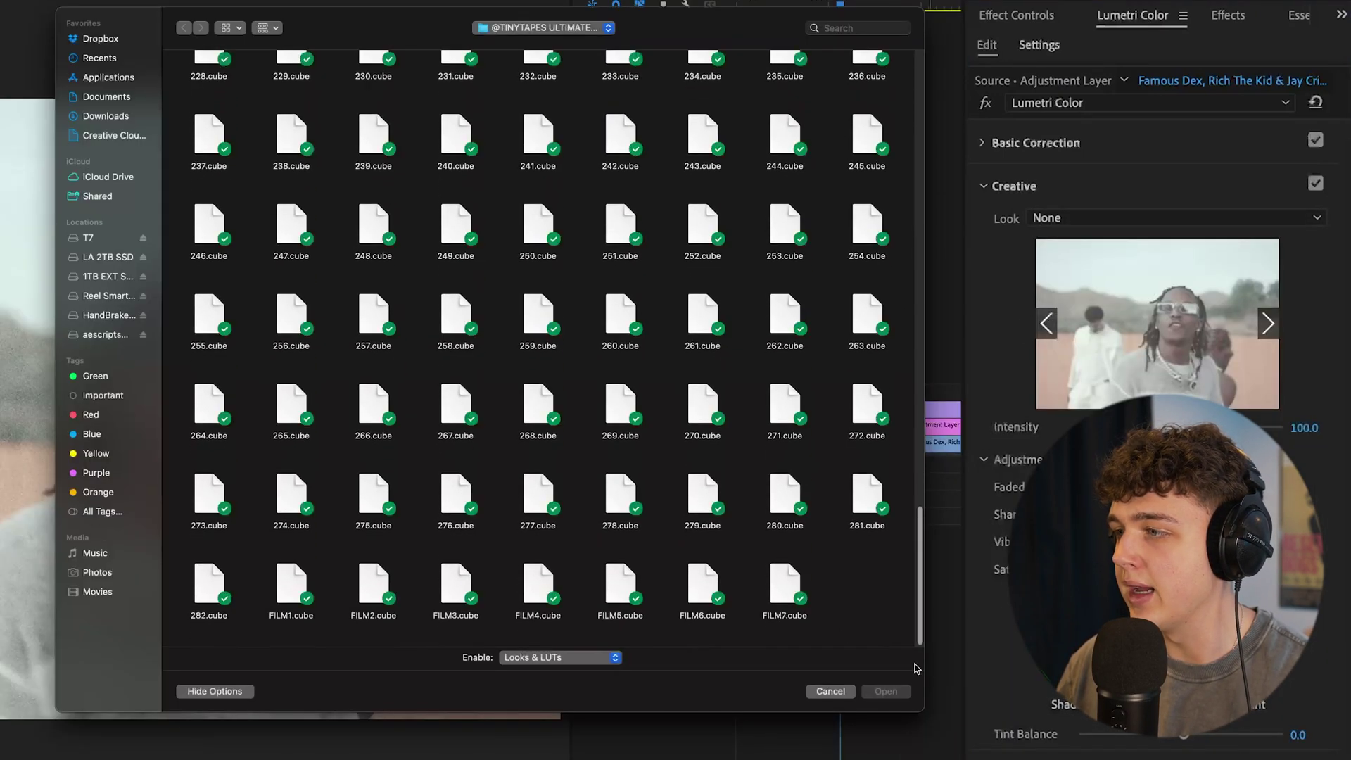
double_click(788, 583)
mouse_move(843, 4)
mouse_down()
mouse_move(861, 6)
mouse_move(842, 5)
mouse_up()
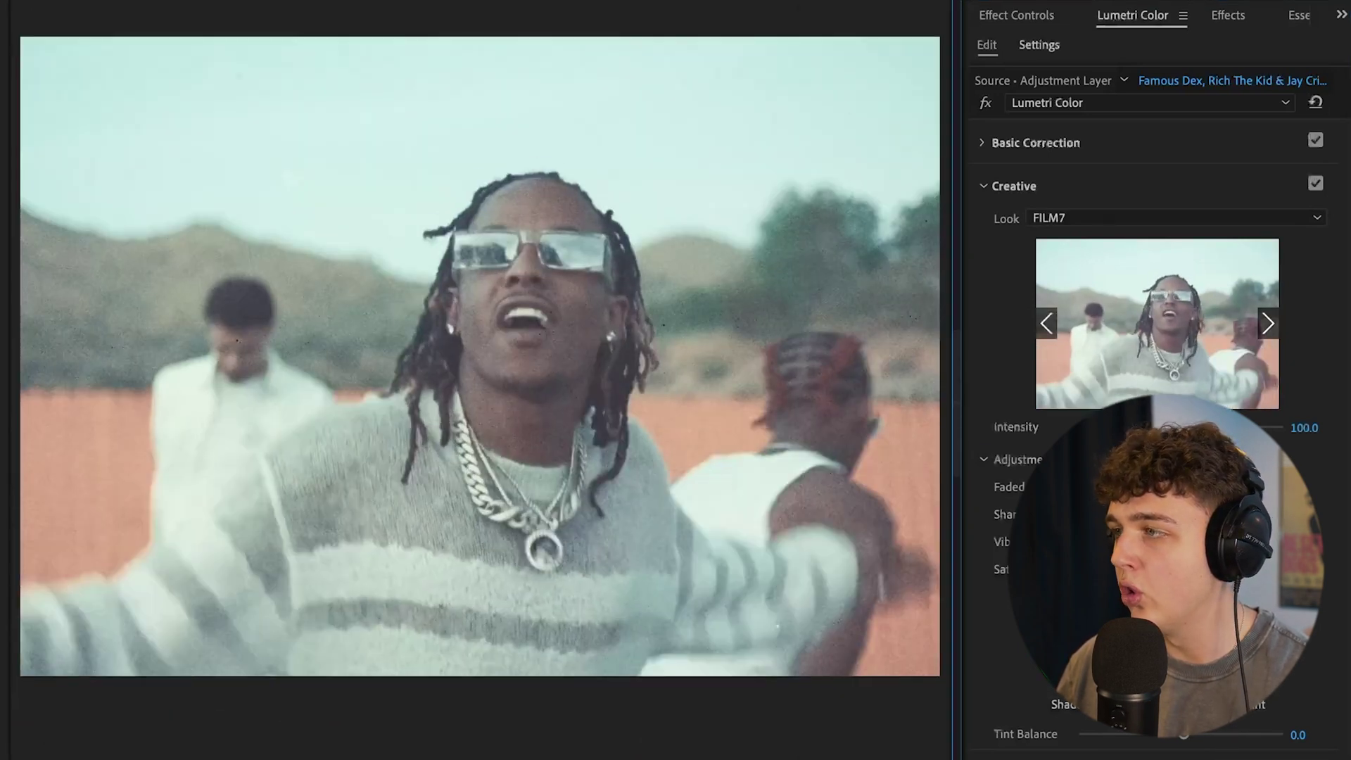
- Set the second adjustment layer's temperature to -23.1, tint 0.5, saturation 133.3, contrast 73.3, shadows -46.7 and blacks -47.7
click(1060, 145)
mouse_move(1184, 335)
mouse_down()
mouse_move(1155, 336)
mouse_move(1179, 361)
mouse_up()
drag(1185, 477, 1252, 476)
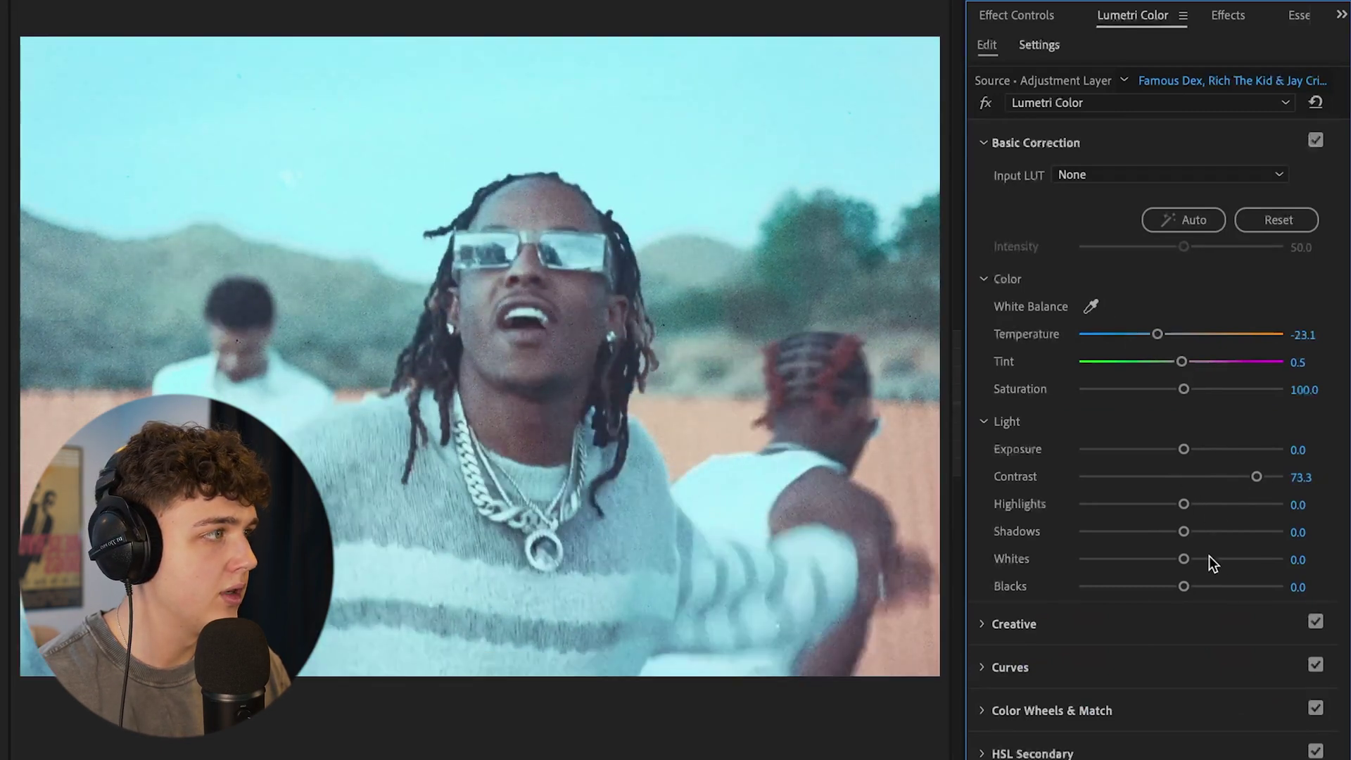
drag(1183, 531, 1131, 586)
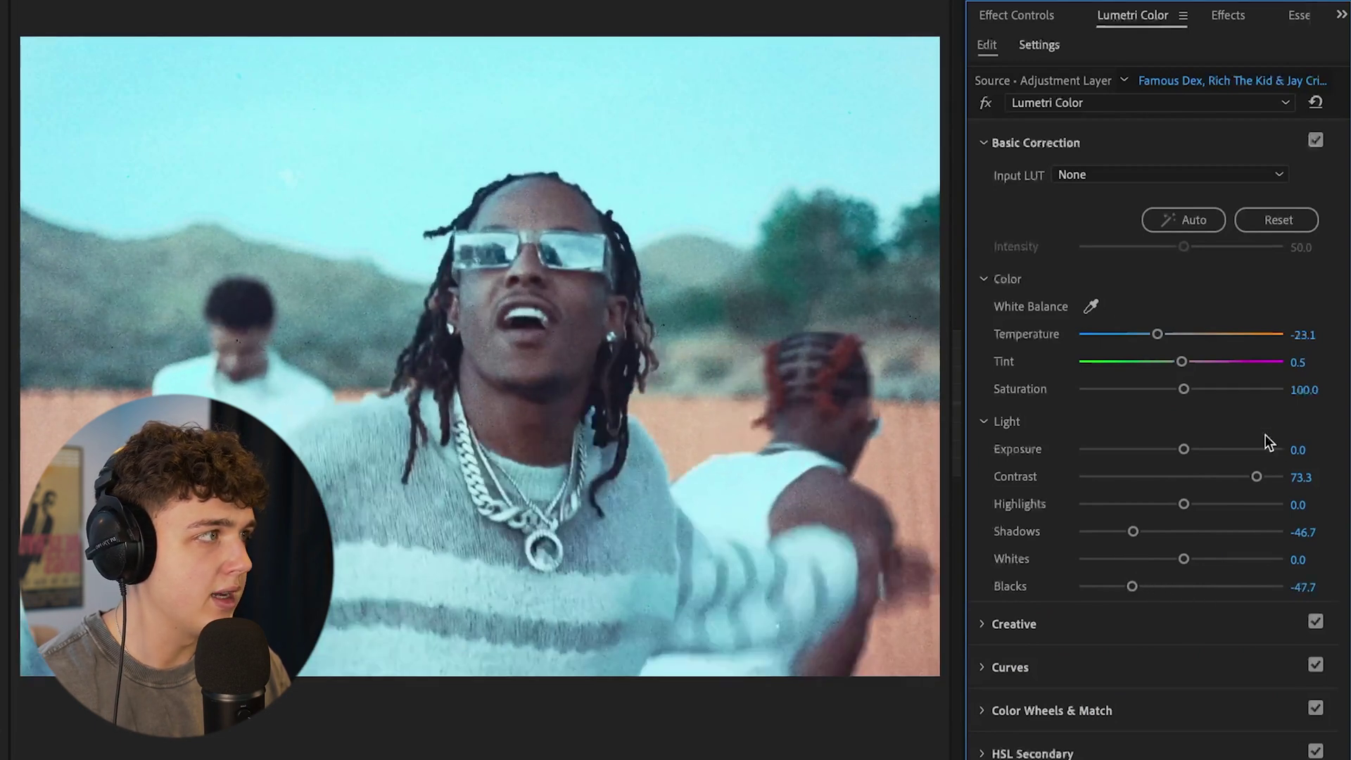
drag(1179, 390, 1213, 410)
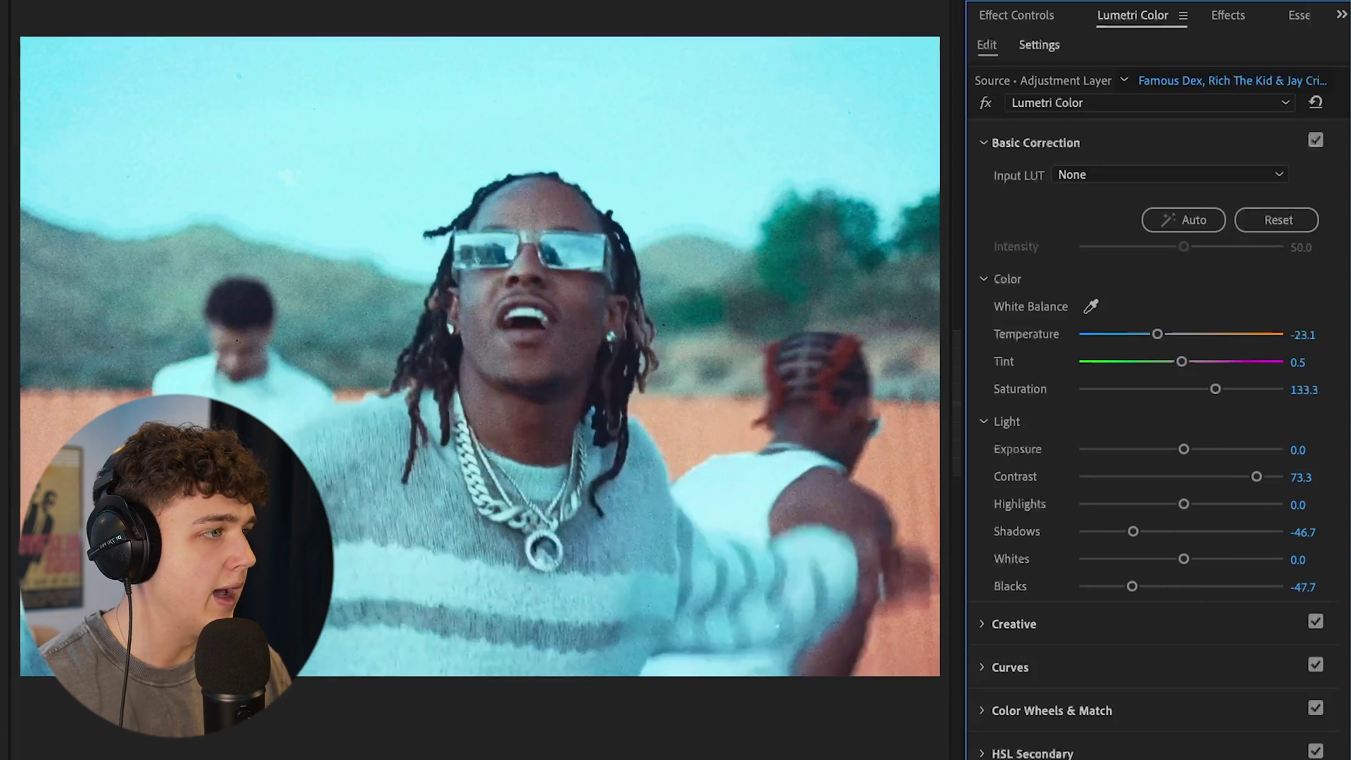
- Copy the Dehancer Pro effect from the first V1 clip and paste it onto the second V1 clip
click(957, 394)
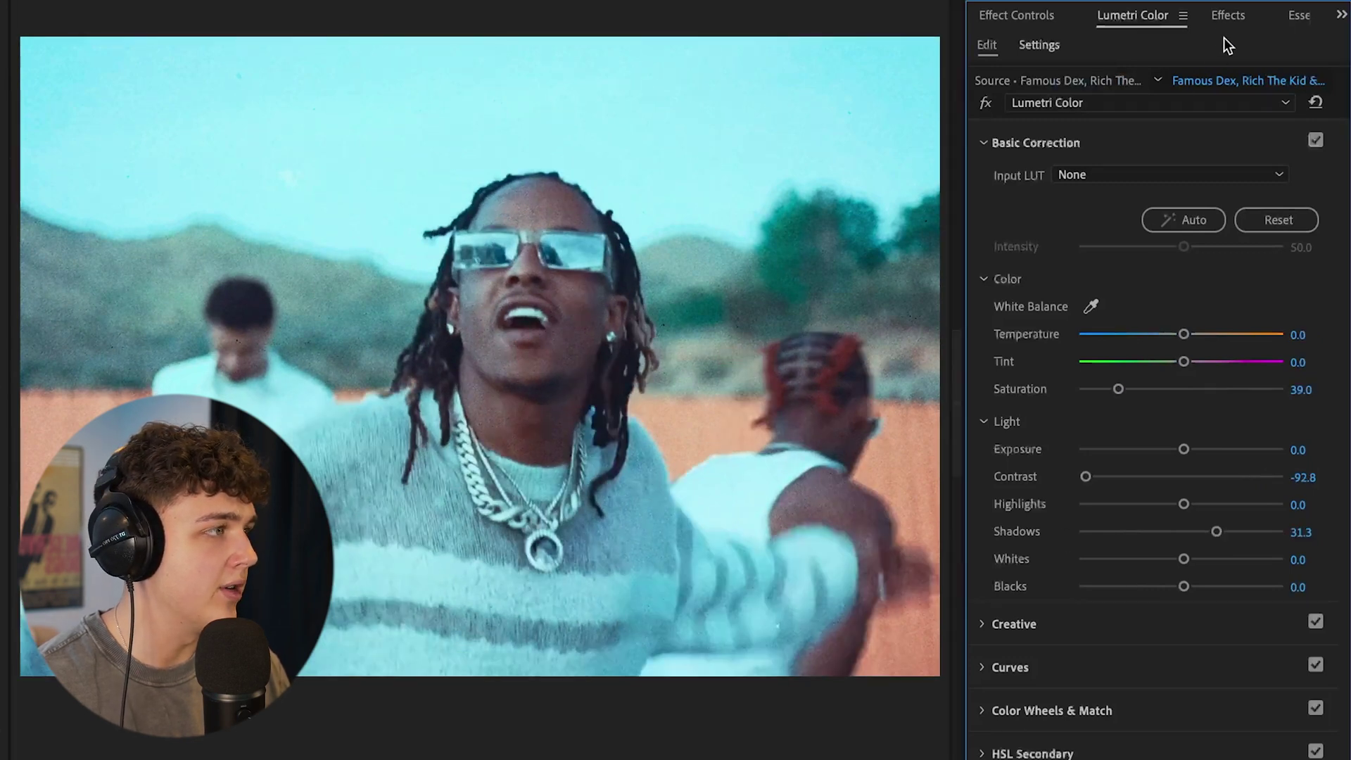
click(1228, 15)
click(1133, 14)
click(1017, 13)
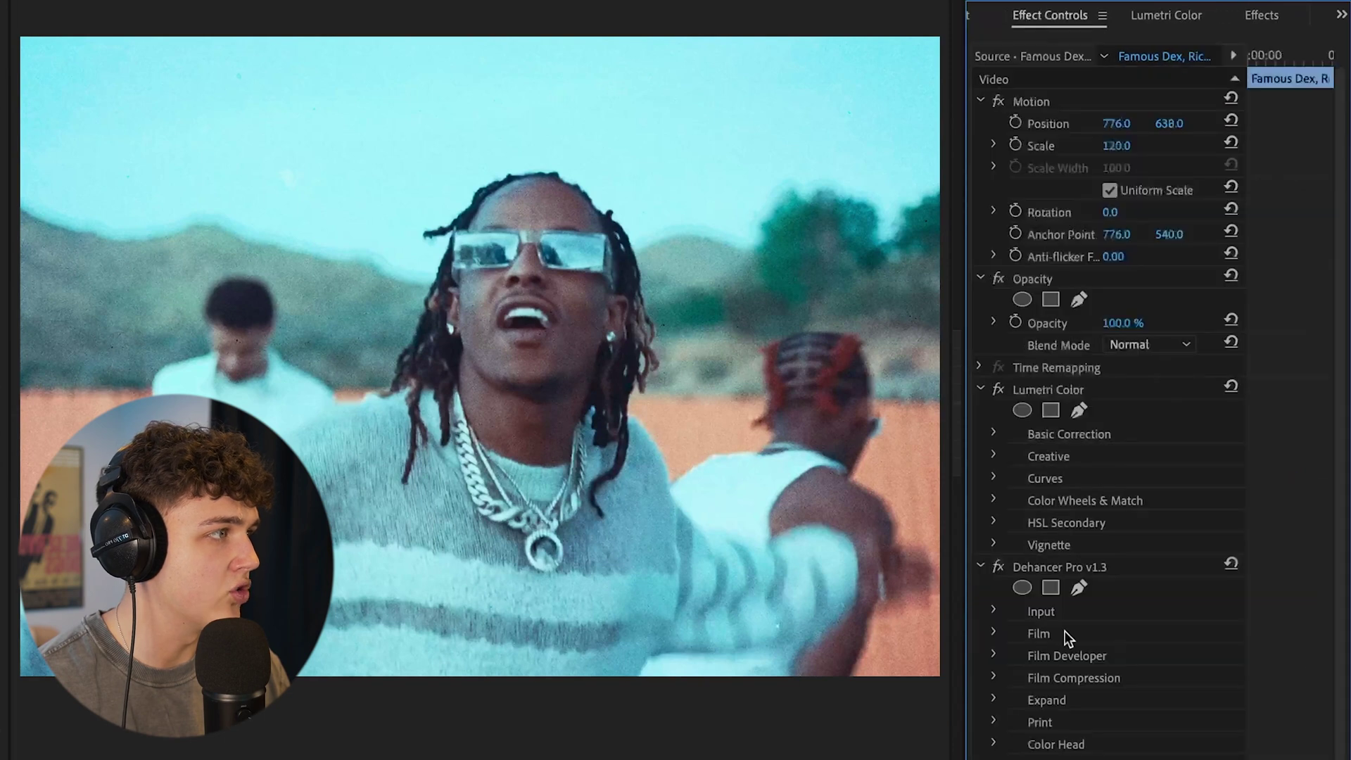
click(1035, 565)
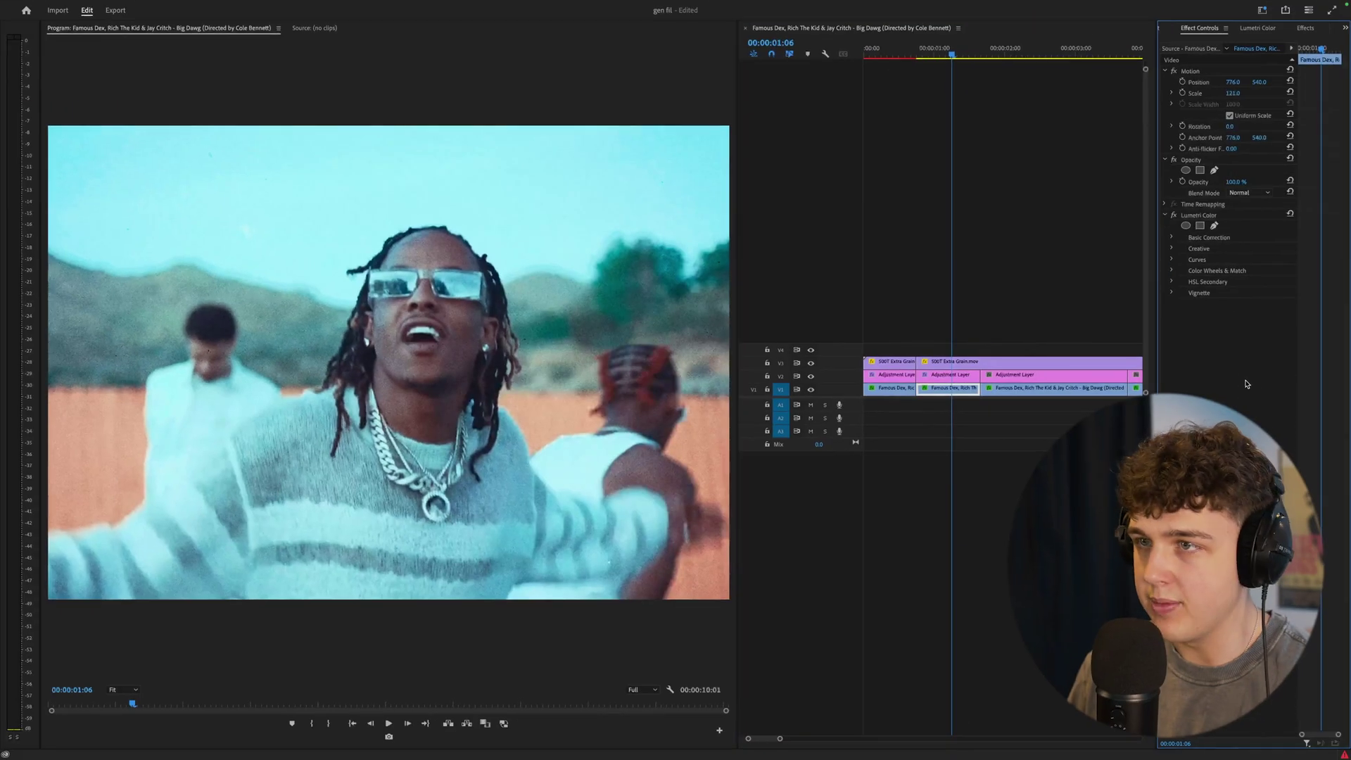
key(super+v)
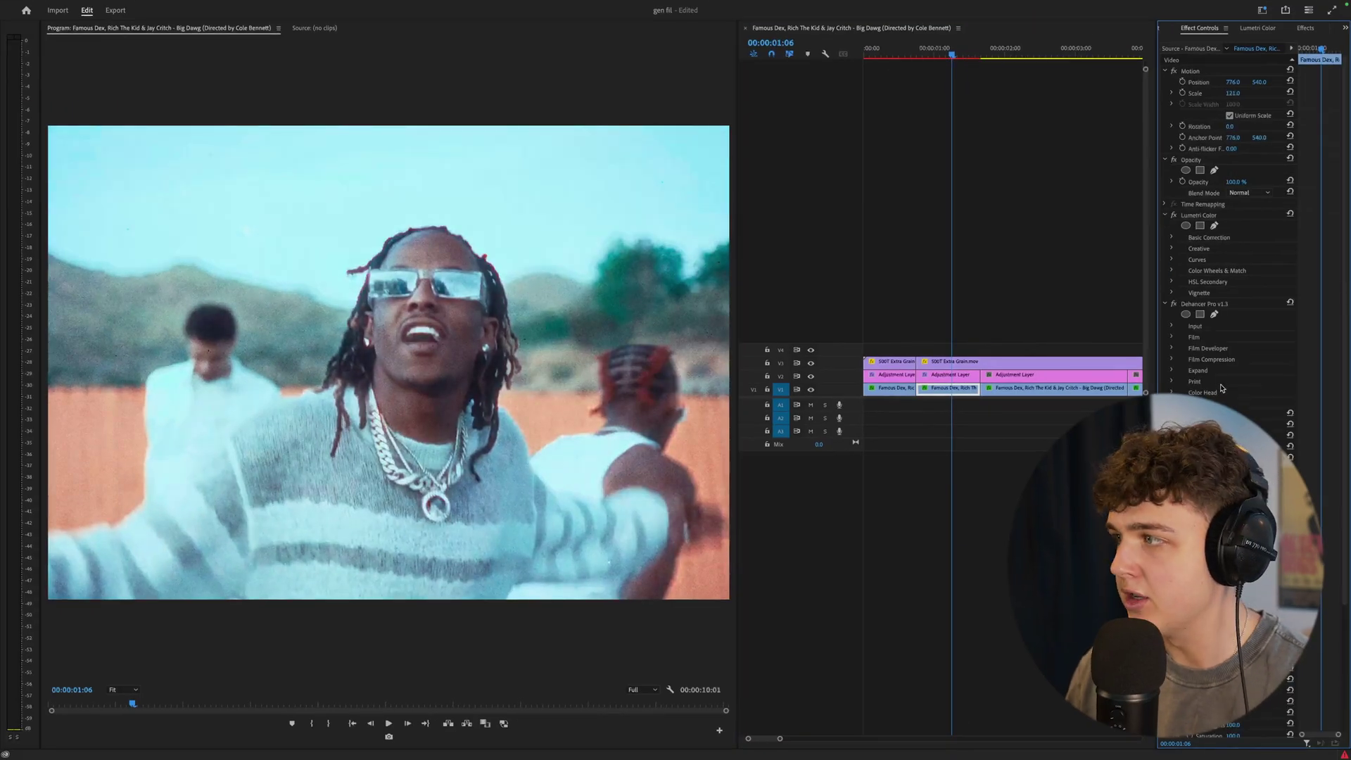
- Compare the second clip with the Dehancer Pro effect off and on
click(1174, 305)
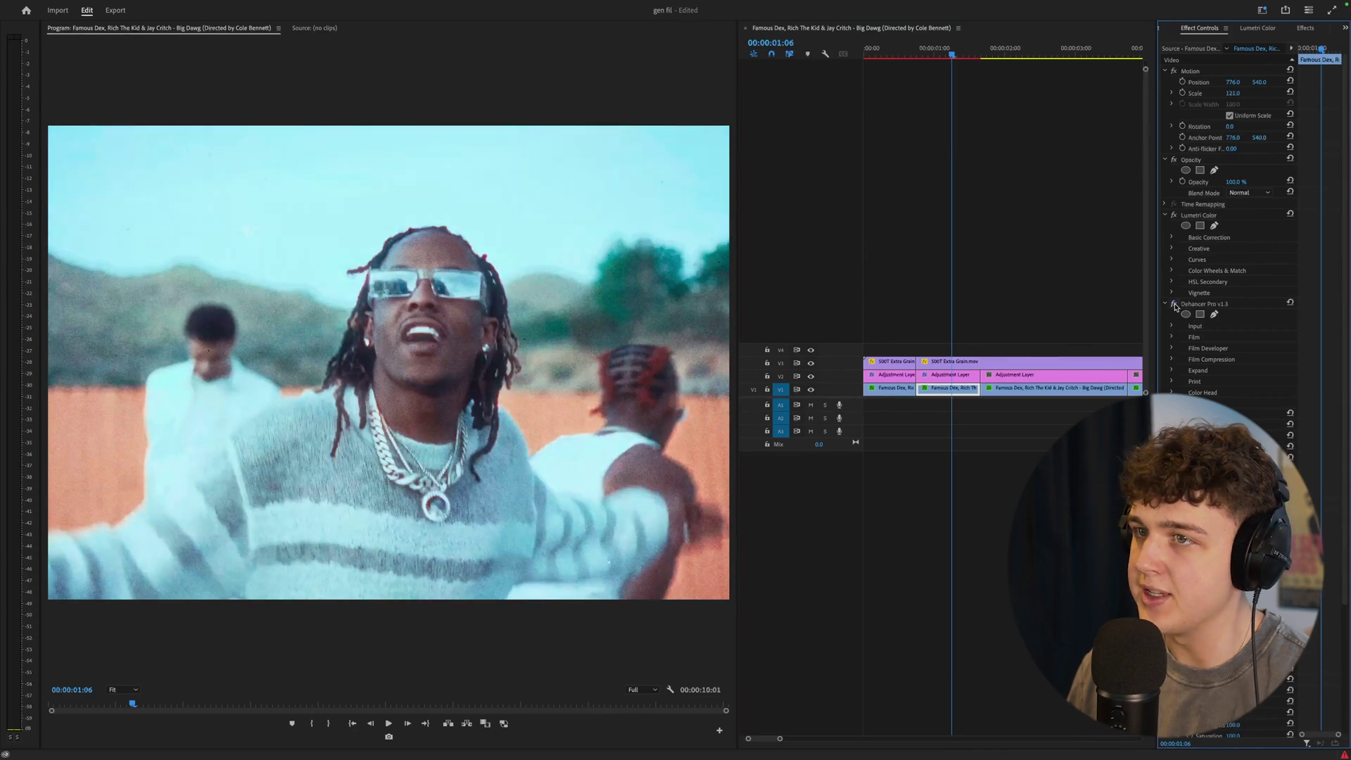
click(1174, 305)
drag(957, 54, 948, 55)
- Compare the second shot with its adjustment layer and grain overlay off and on
click(964, 337)
drag(964, 337, 968, 377)
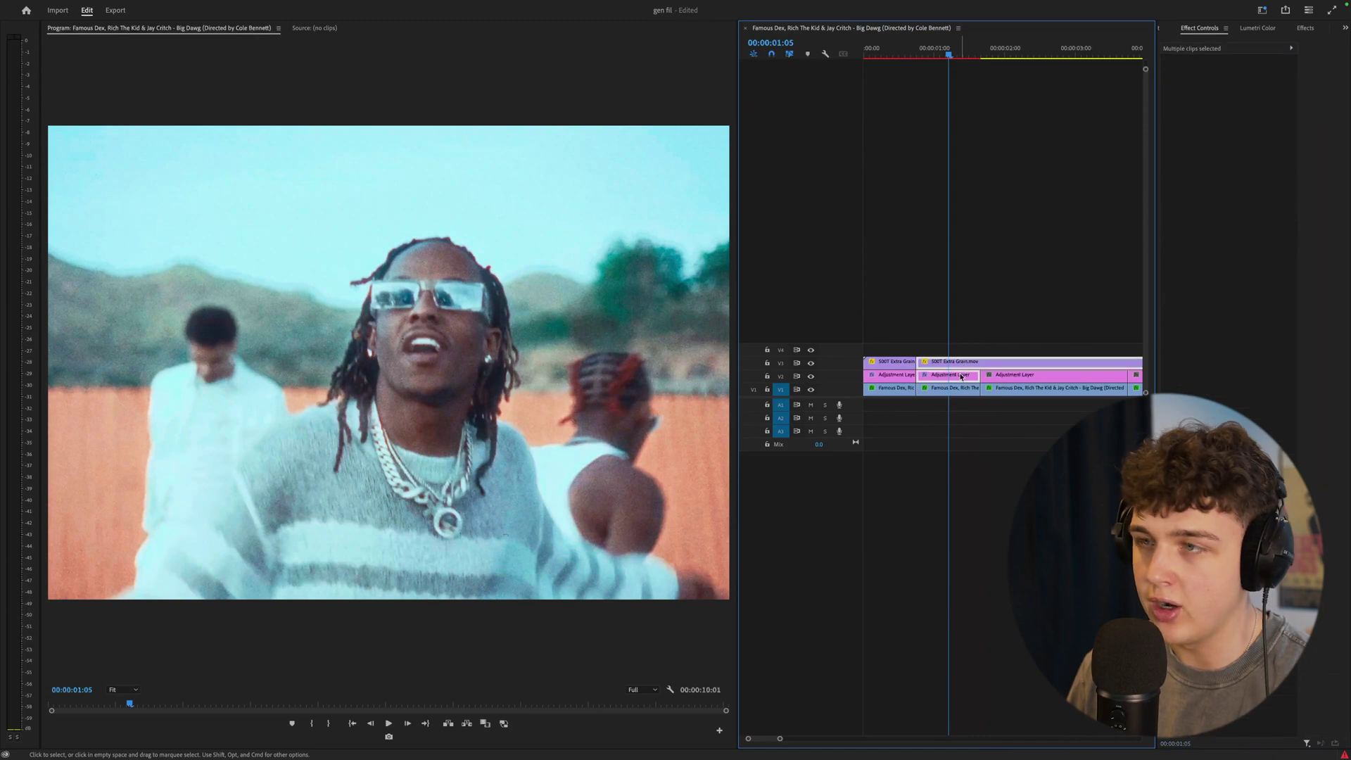
key(shift+super+e)
key(shift+super+e)
key(shift+super+e)
- Compare the ungraded second V1 clip with its Dehancer Pro effect off and on
click(968, 389)
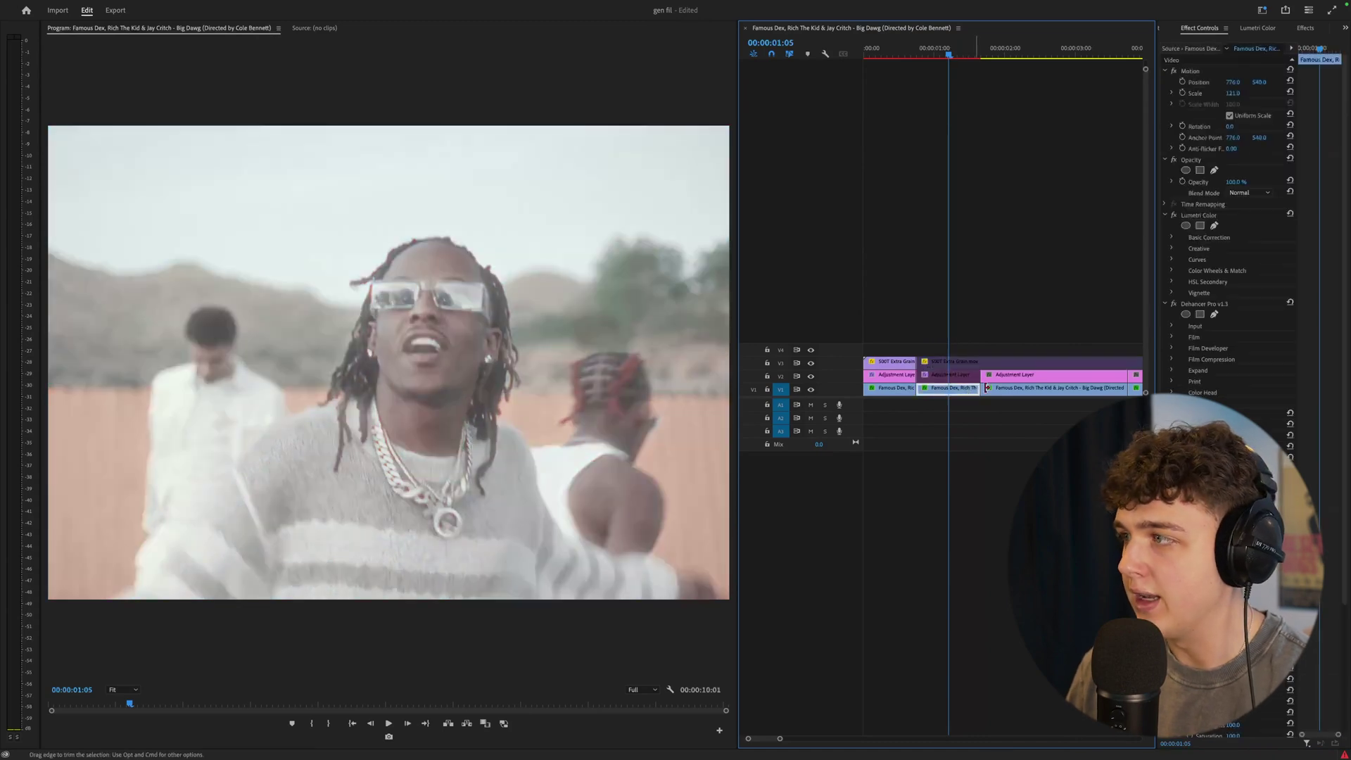
click(1172, 305)
click(1172, 305)
click(1173, 305)
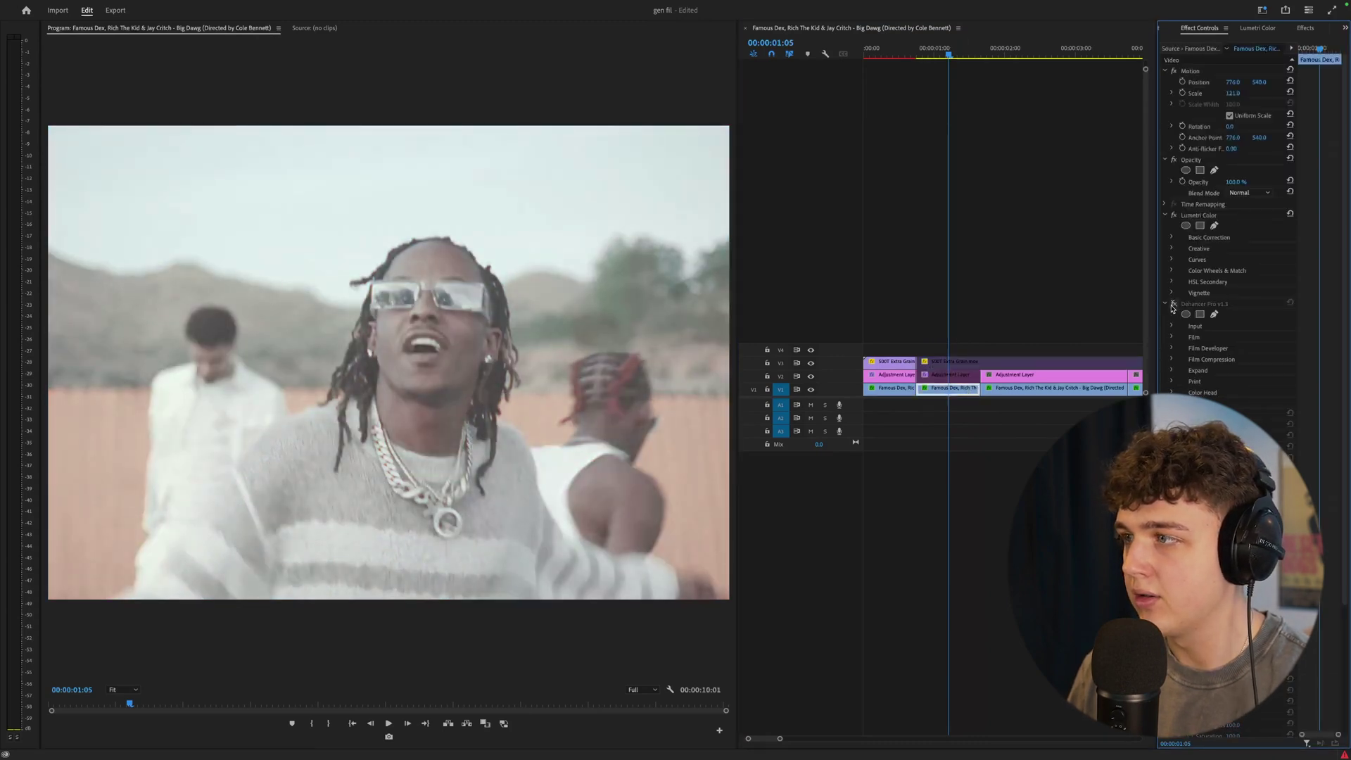
- Re-enable the adjustment layer and grain overlay above the second clip and review the graded shot
drag(948, 335, 942, 363)
drag(931, 339, 943, 376)
key(shift+super+e)
key(minus)
drag(899, 56, 928, 73)
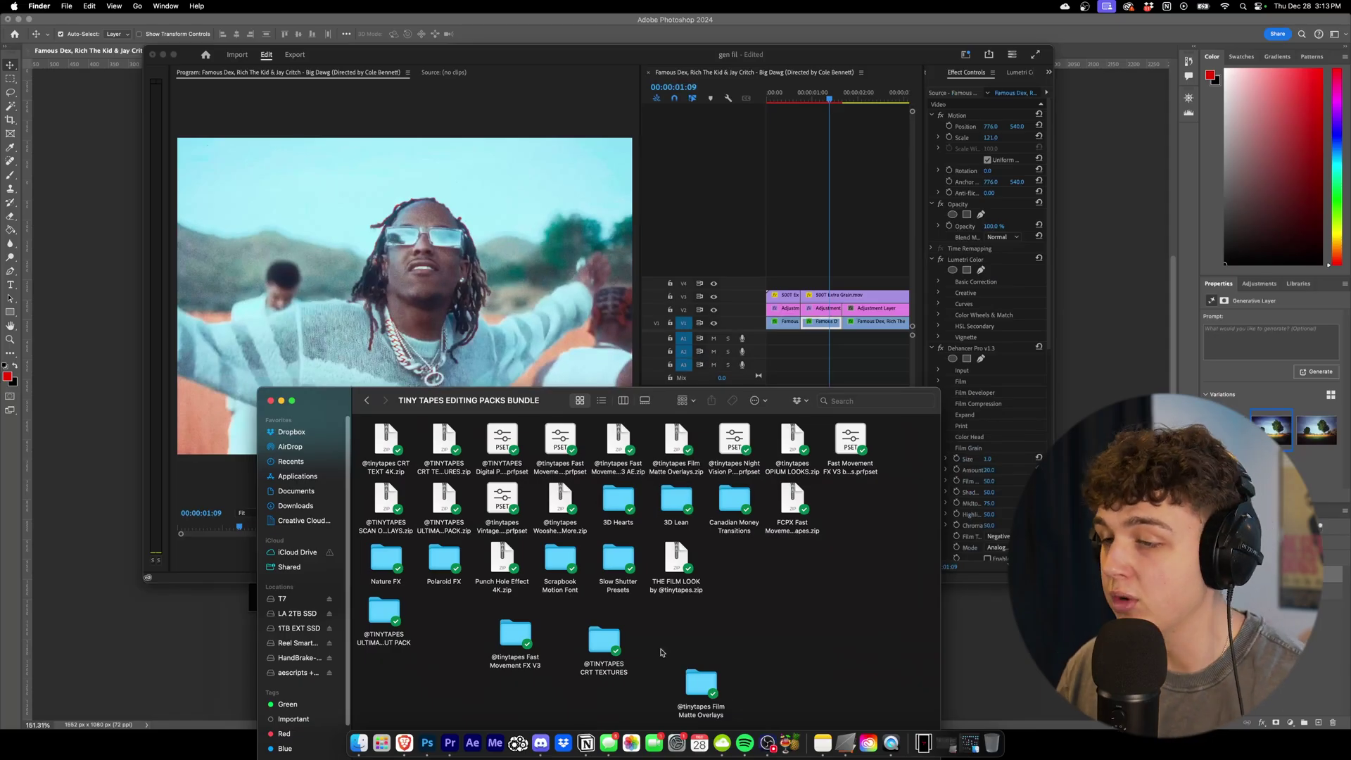
- From the Film Matte Overlays' Wide Screen folder in Finder, add dirty.png, clean.png and Rounded Blurred Dirty.png on separate tracks above the grain overlay
double_click(702, 682)
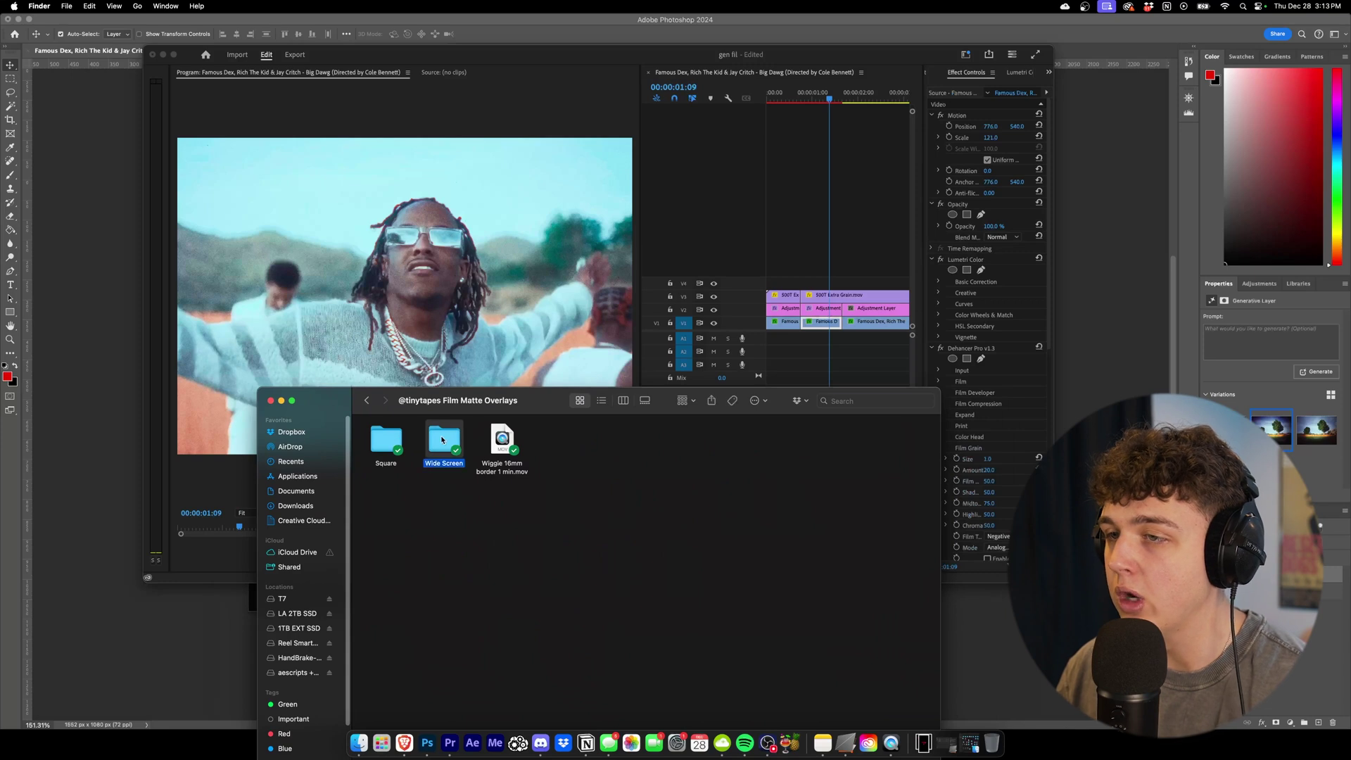
double_click(442, 440)
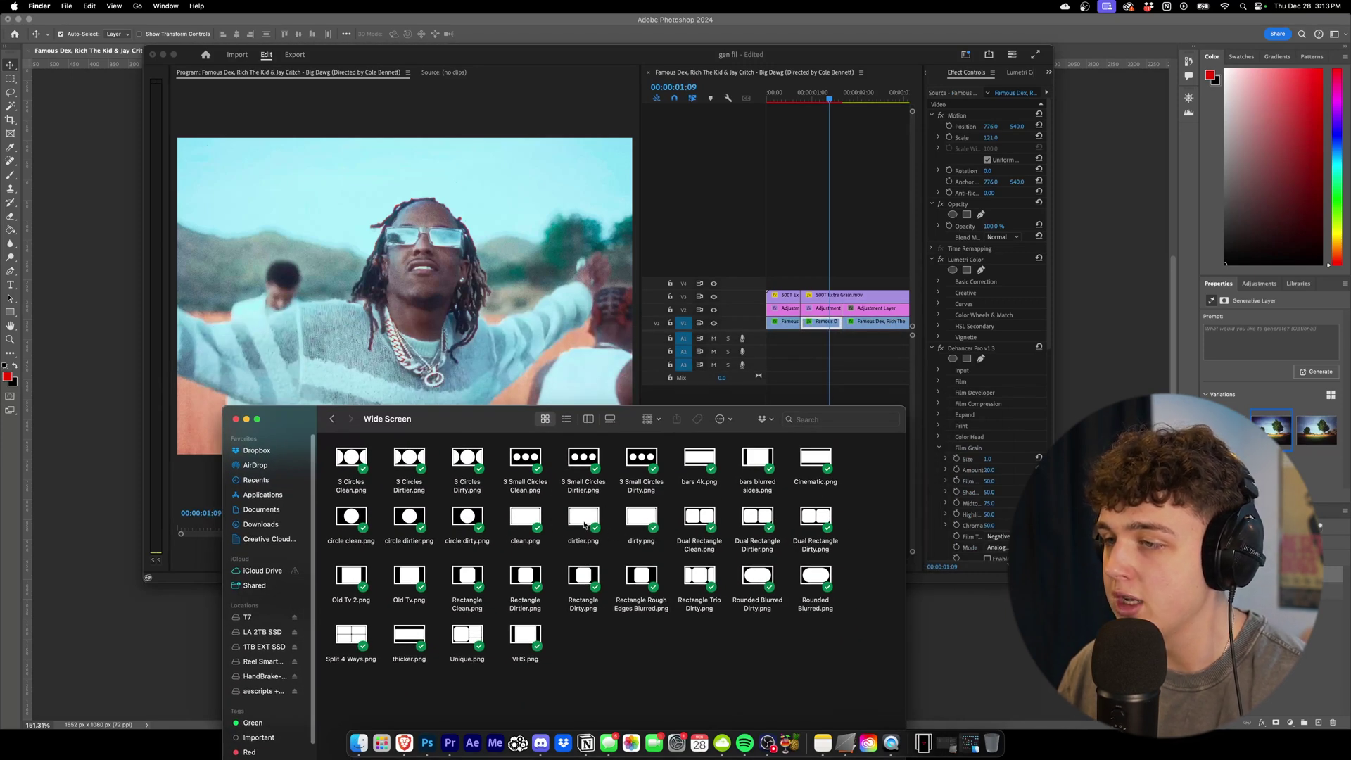
drag(632, 523, 805, 270)
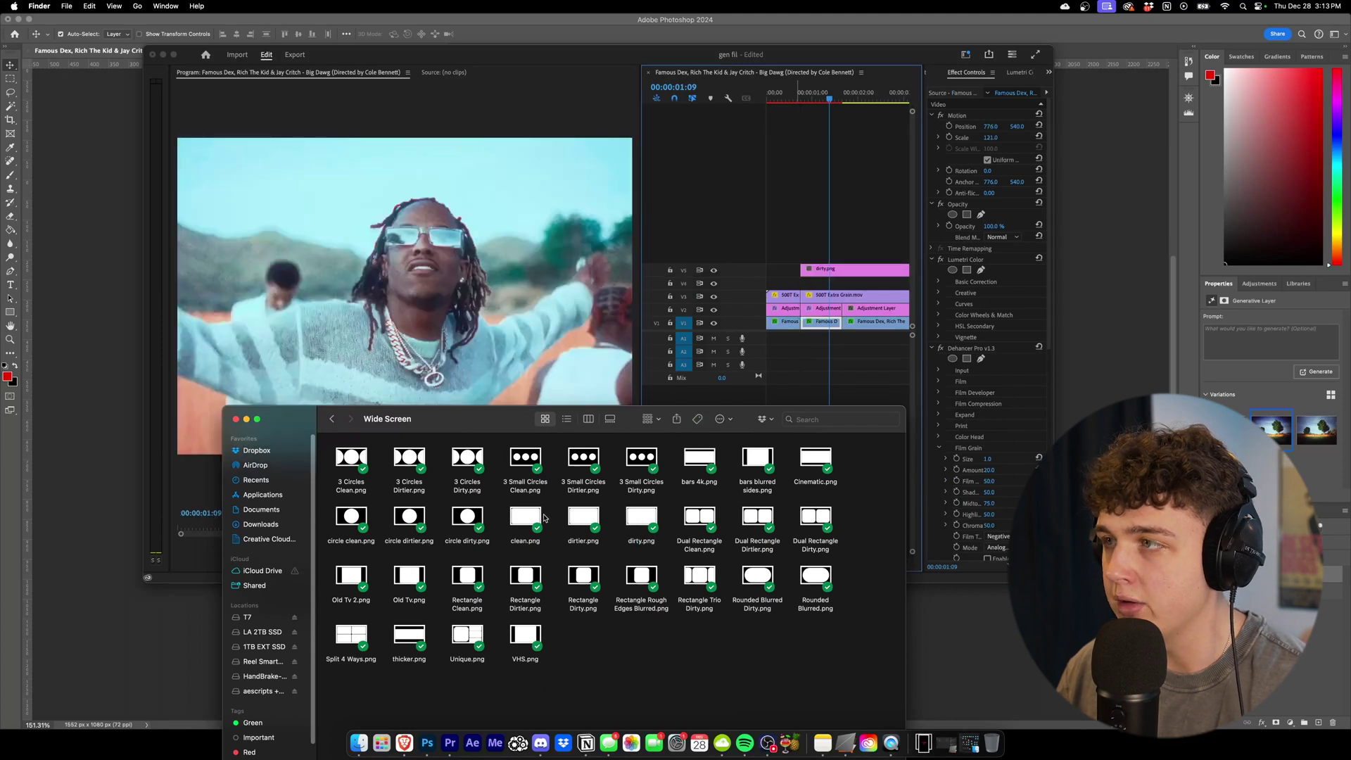
drag(543, 518, 809, 228)
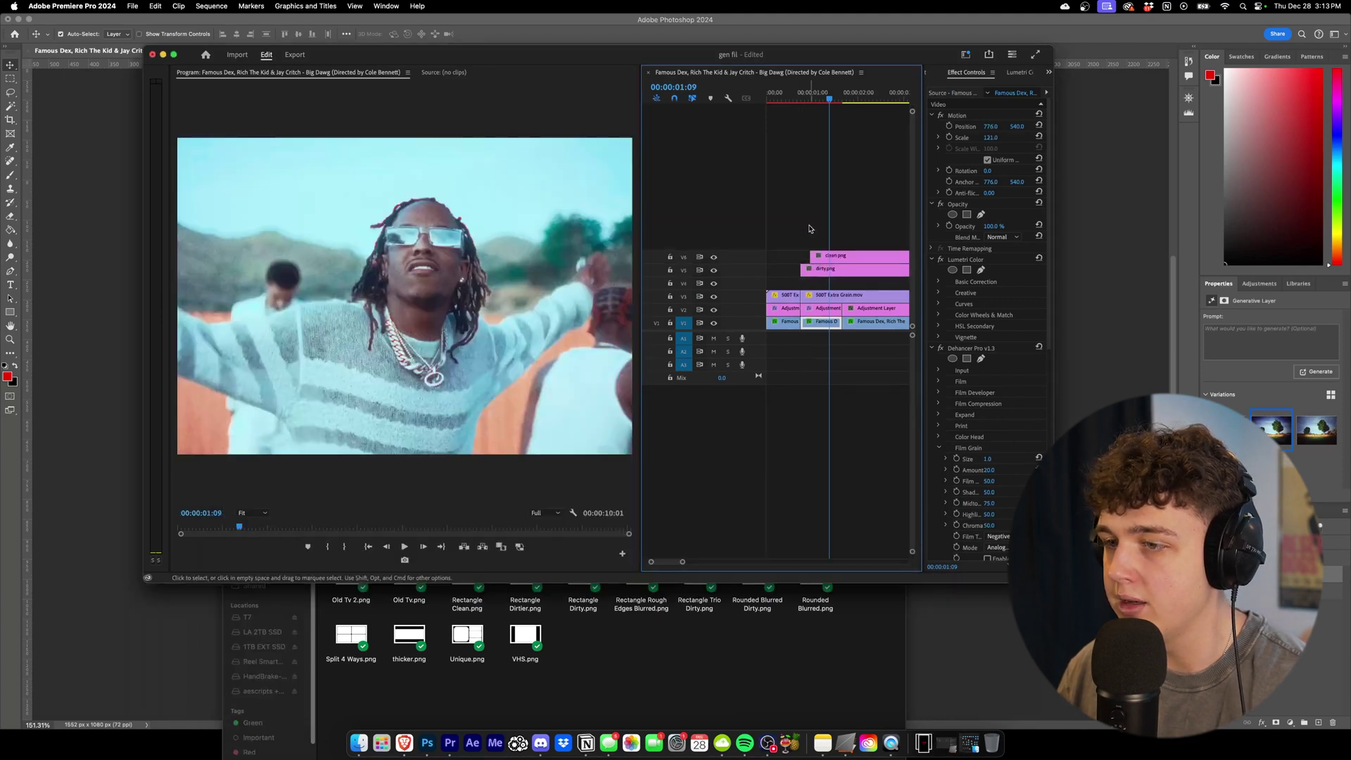
click(591, 657)
drag(757, 595, 830, 223)
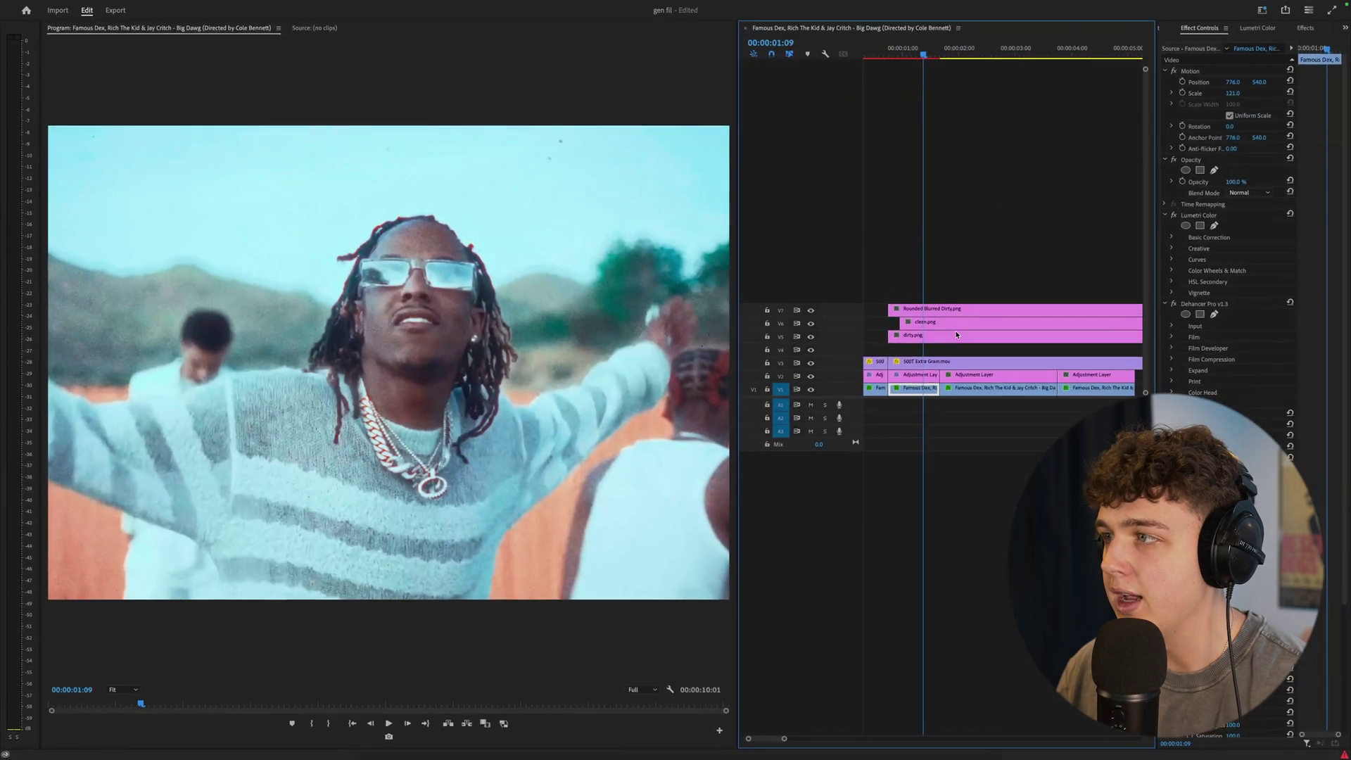
- Fit the dirty.png matte to the frame with Uniform Scale off, scale height 50 and scale width 40.5
click(943, 336)
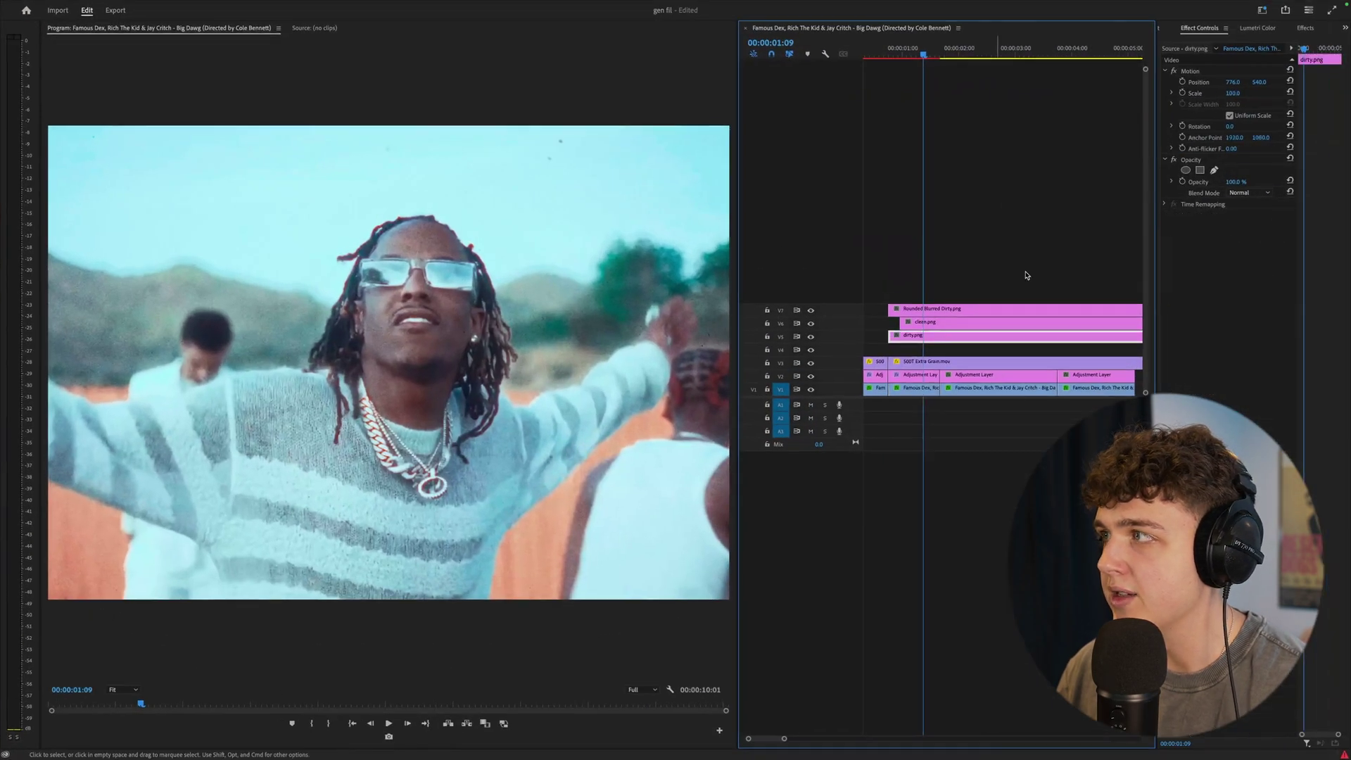
click(1036, 104)
drag(1120, 156, 1079, 156)
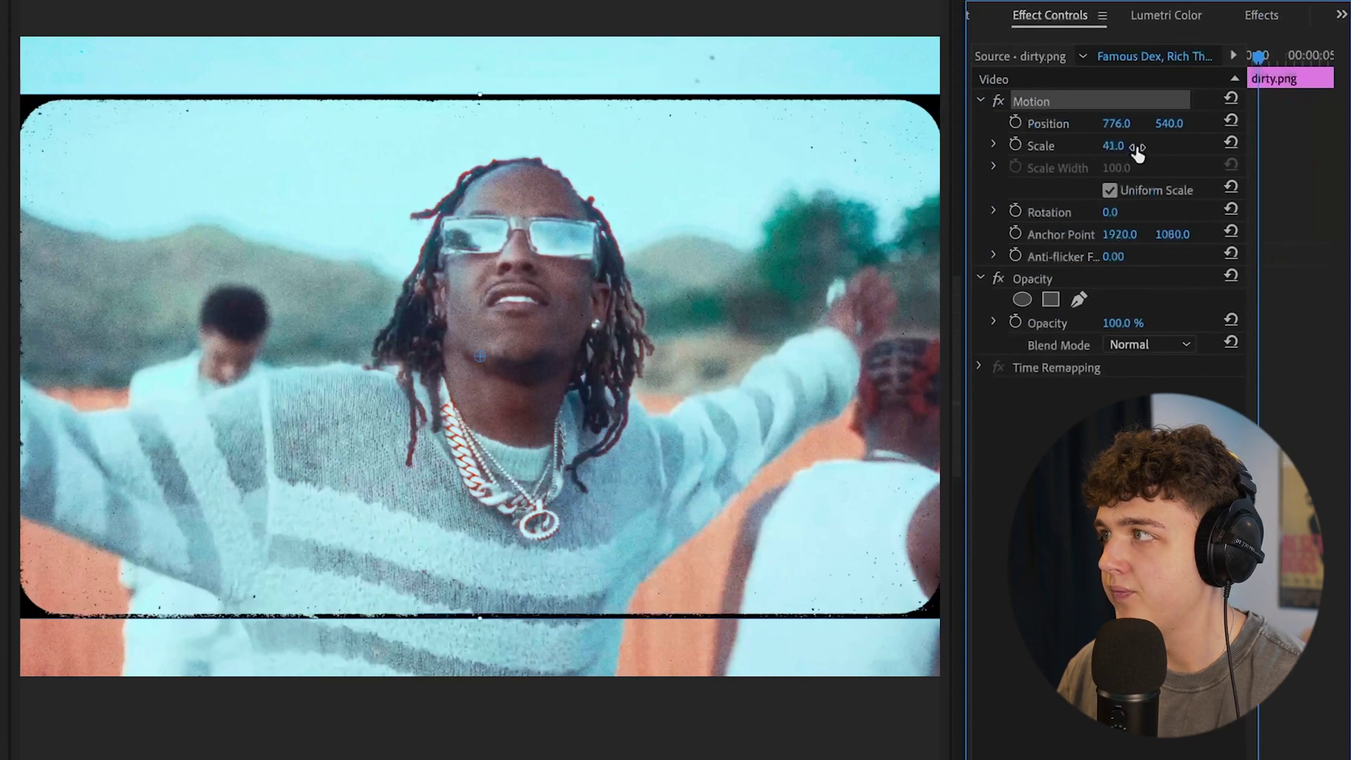
click(1110, 191)
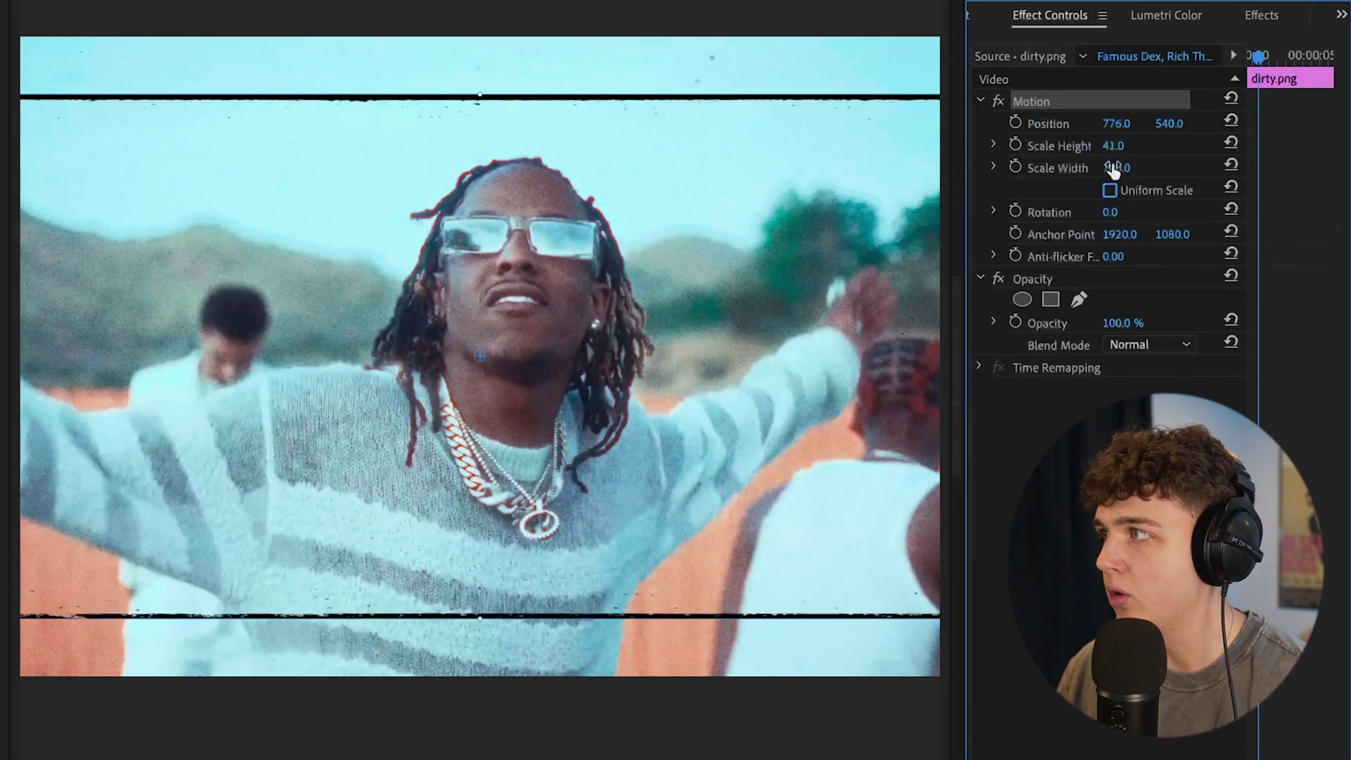
drag(1112, 146, 1120, 145)
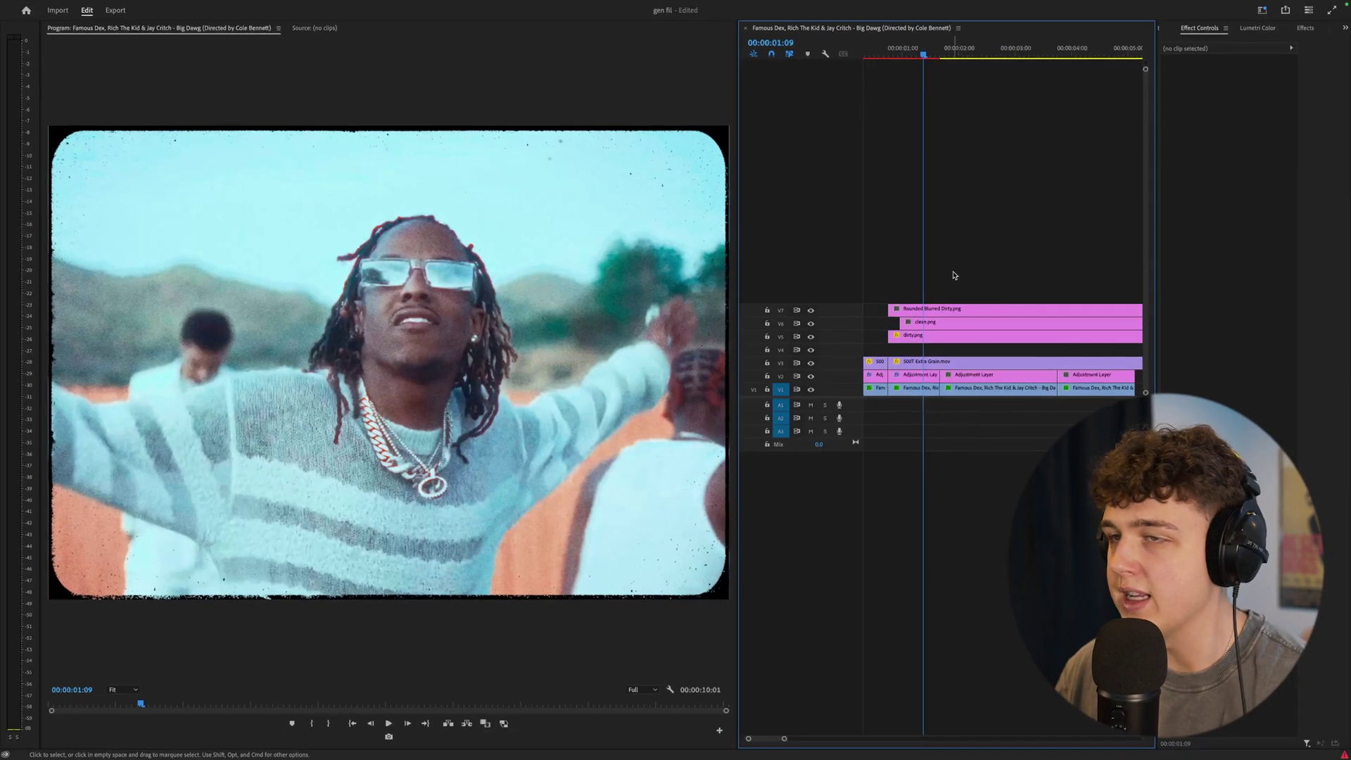
- Extend the dirty.png matte back to the start of the sequence and play the opening shots
click(936, 341)
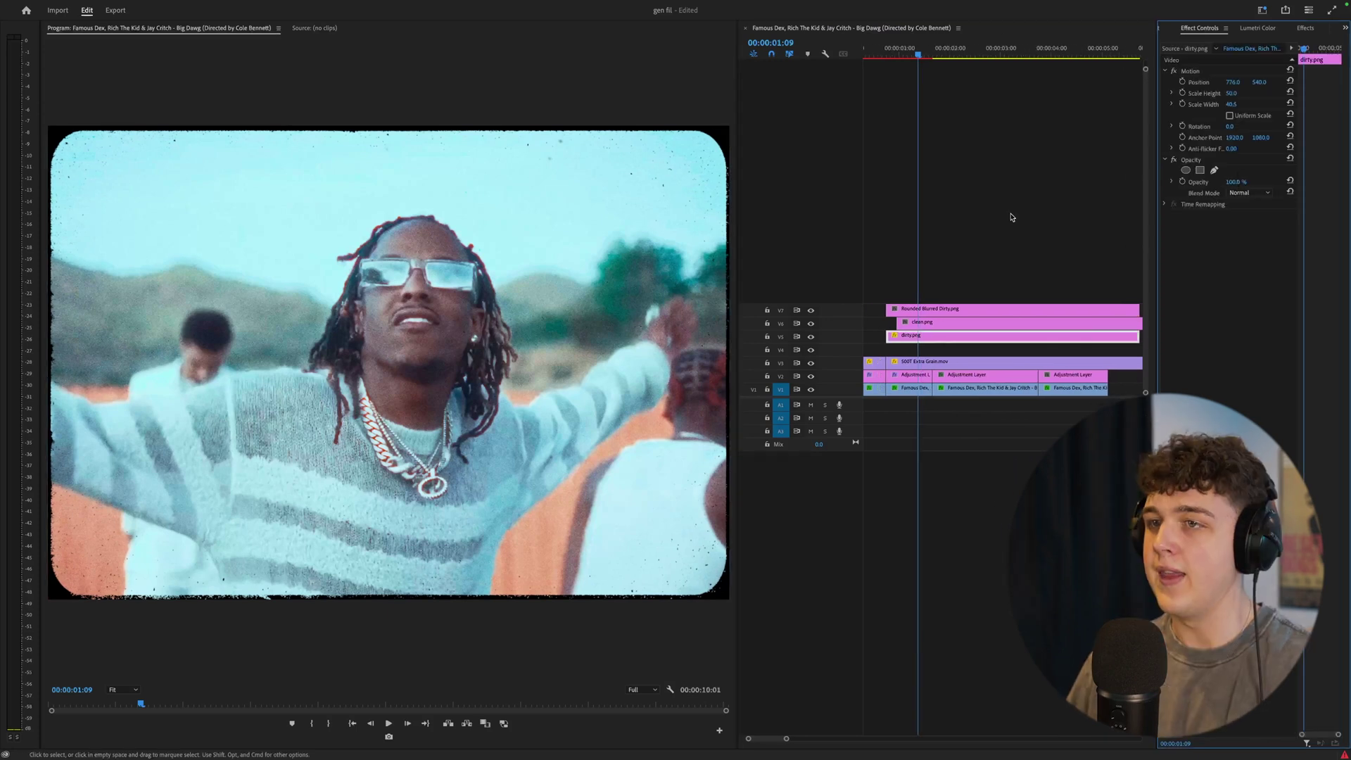
key(minus)
drag(906, 53, 900, 53)
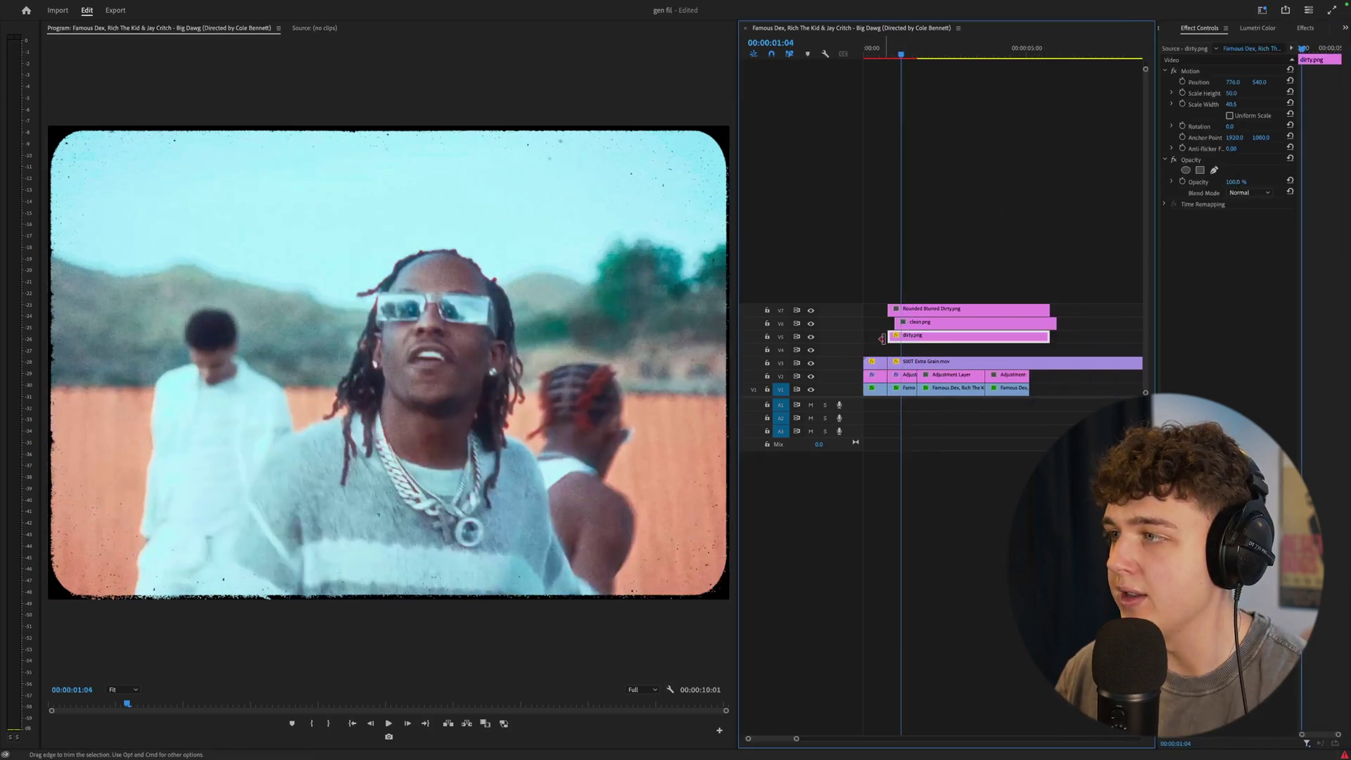
drag(888, 338, 865, 339)
drag(879, 53, 872, 55)
key(space)
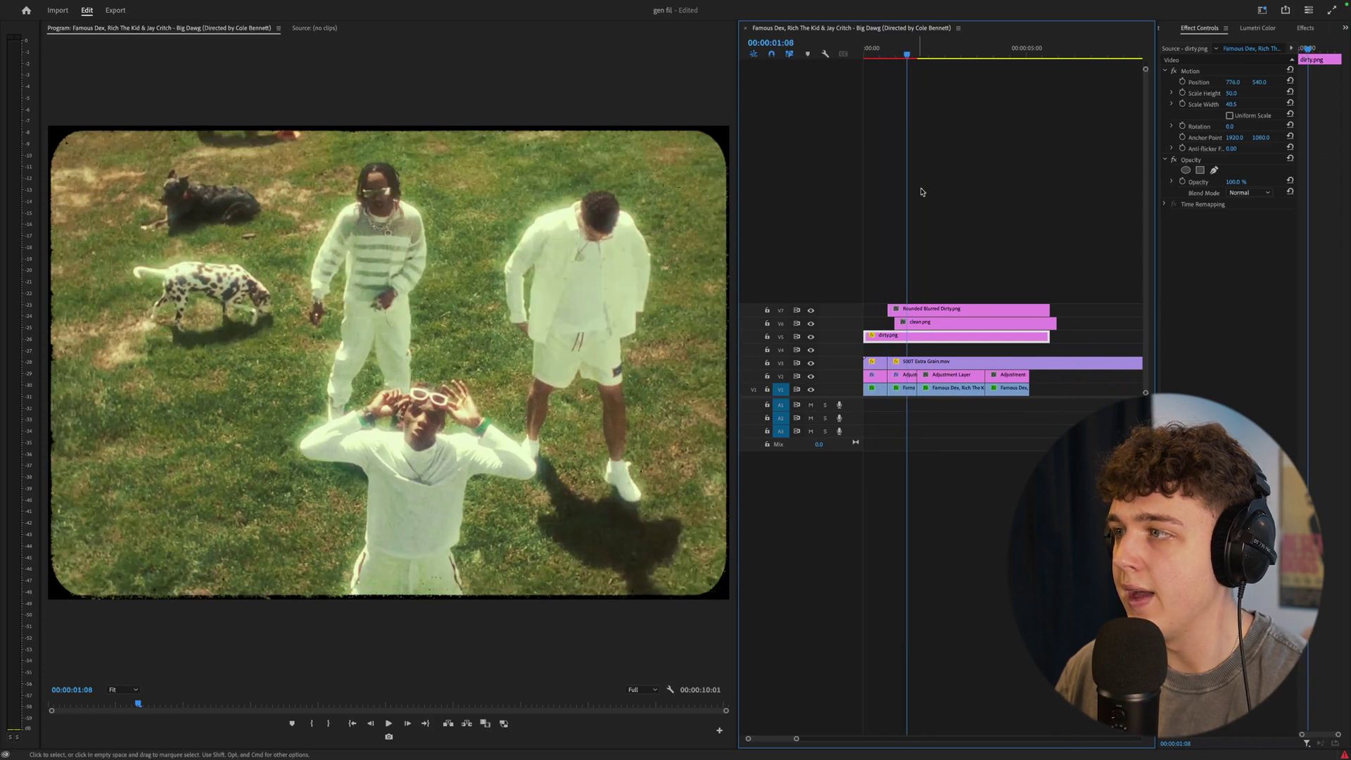
- Disable the dirty.png matte and scale clean.png down to fit the frame
key(shift+super+e)
click(923, 323)
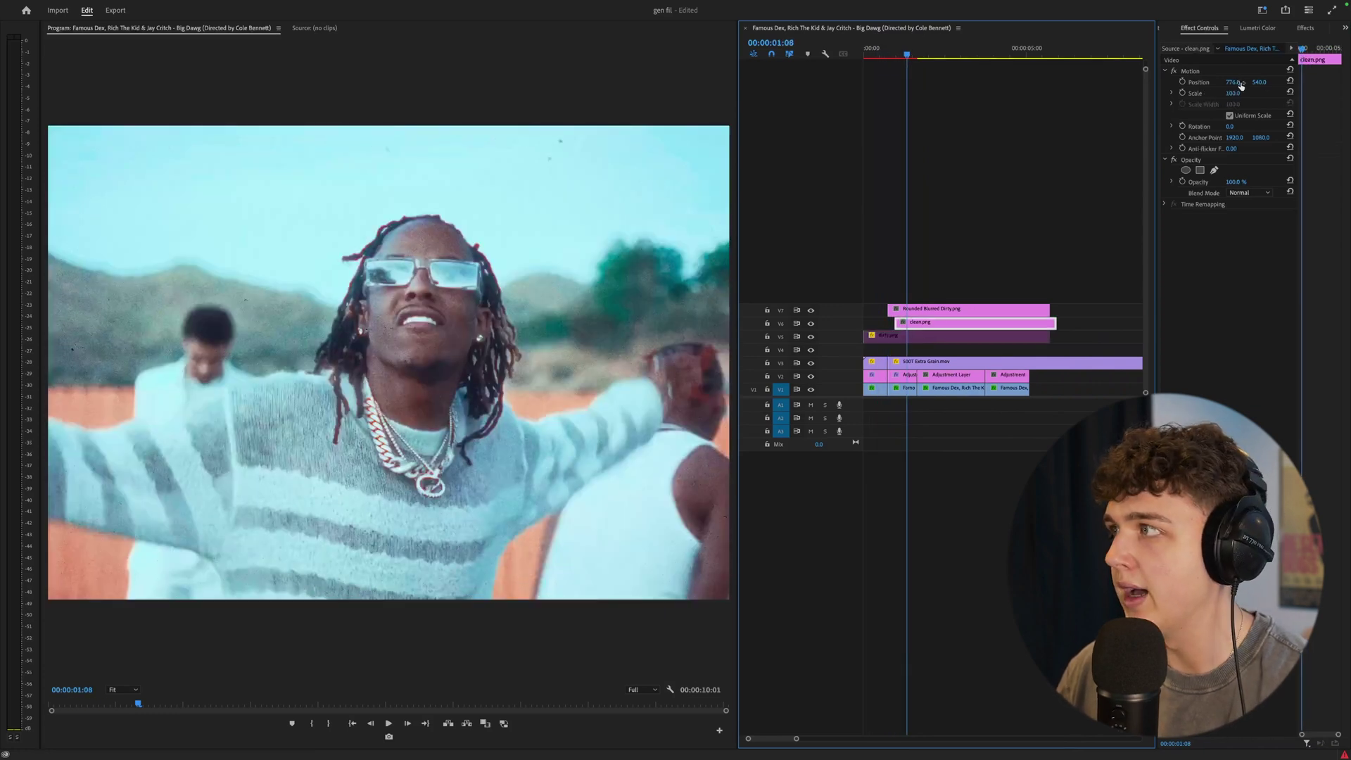
mouse_move(1231, 95)
mouse_down()
mouse_move(1161, 94)
mouse_move(1216, 93)
mouse_up()
- Compare the clean.png and dirty.png mattes over the second shot by enabling and disabling them
click(922, 323)
key(shift+e)
key(shift+e)
key(shift+e)
key(shift+e)
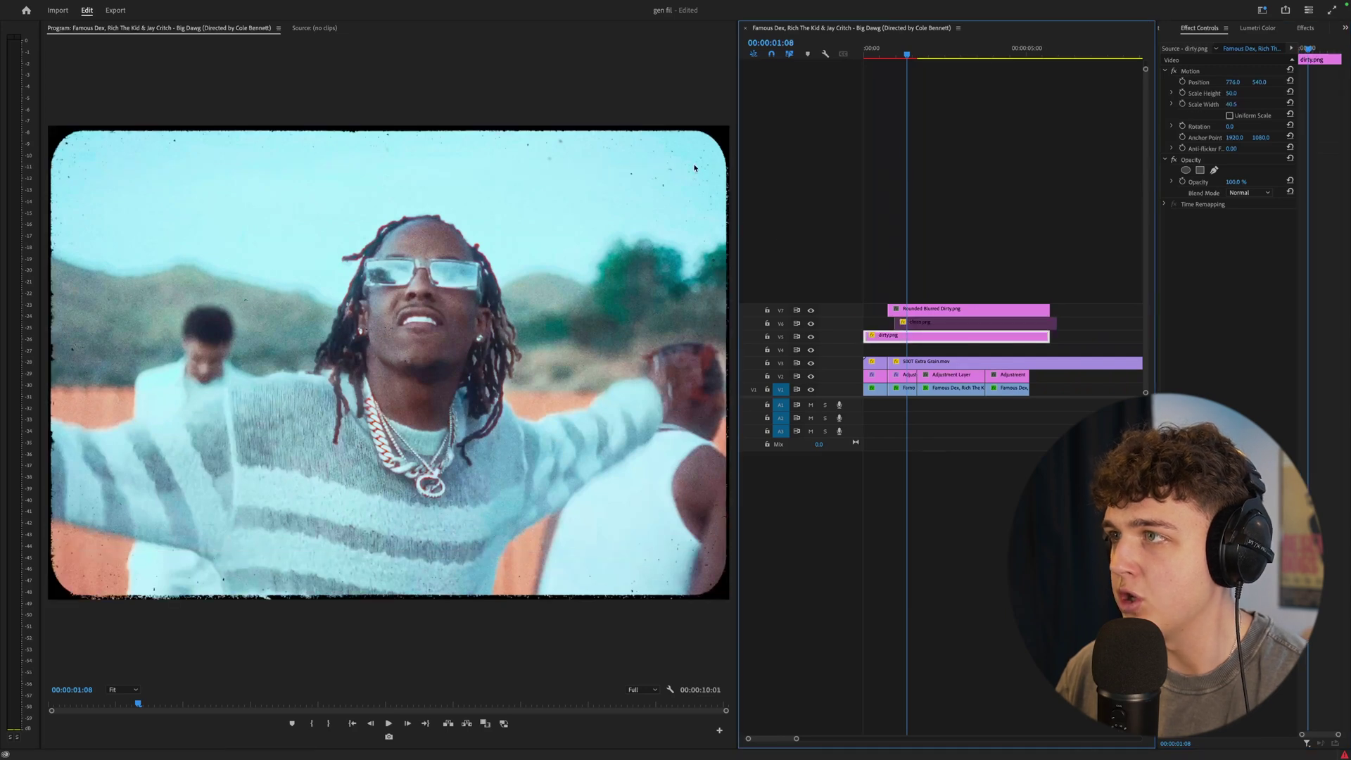
- Disable dirty.png and fit the Rounded Blurred Dirty.png matte with Uniform Scale off, scale height 50 and scale width 41
key(shift+e)
click(925, 309)
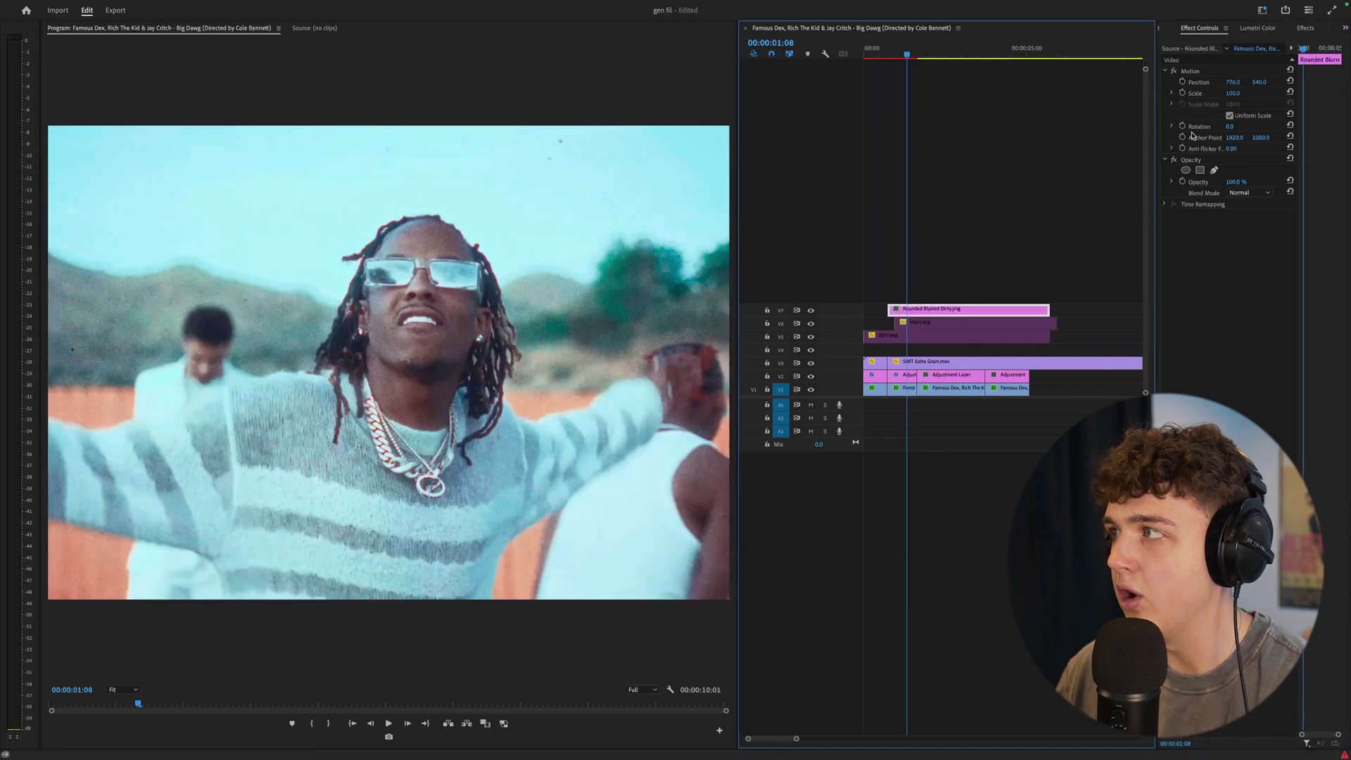
drag(1232, 94, 1190, 95)
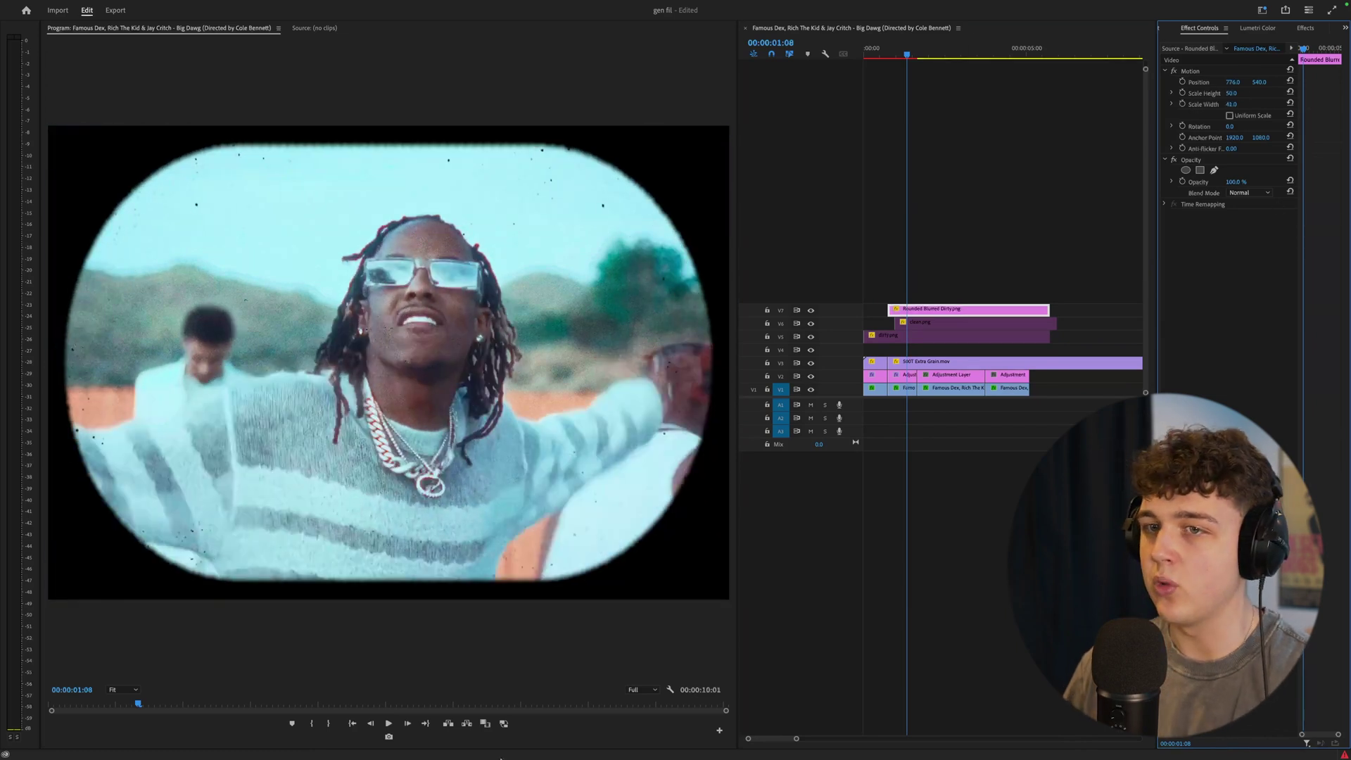
- Switch to Finder and look through the Square folder of the film matte overlays
mouse_move(97, 3)
click(31, 24)
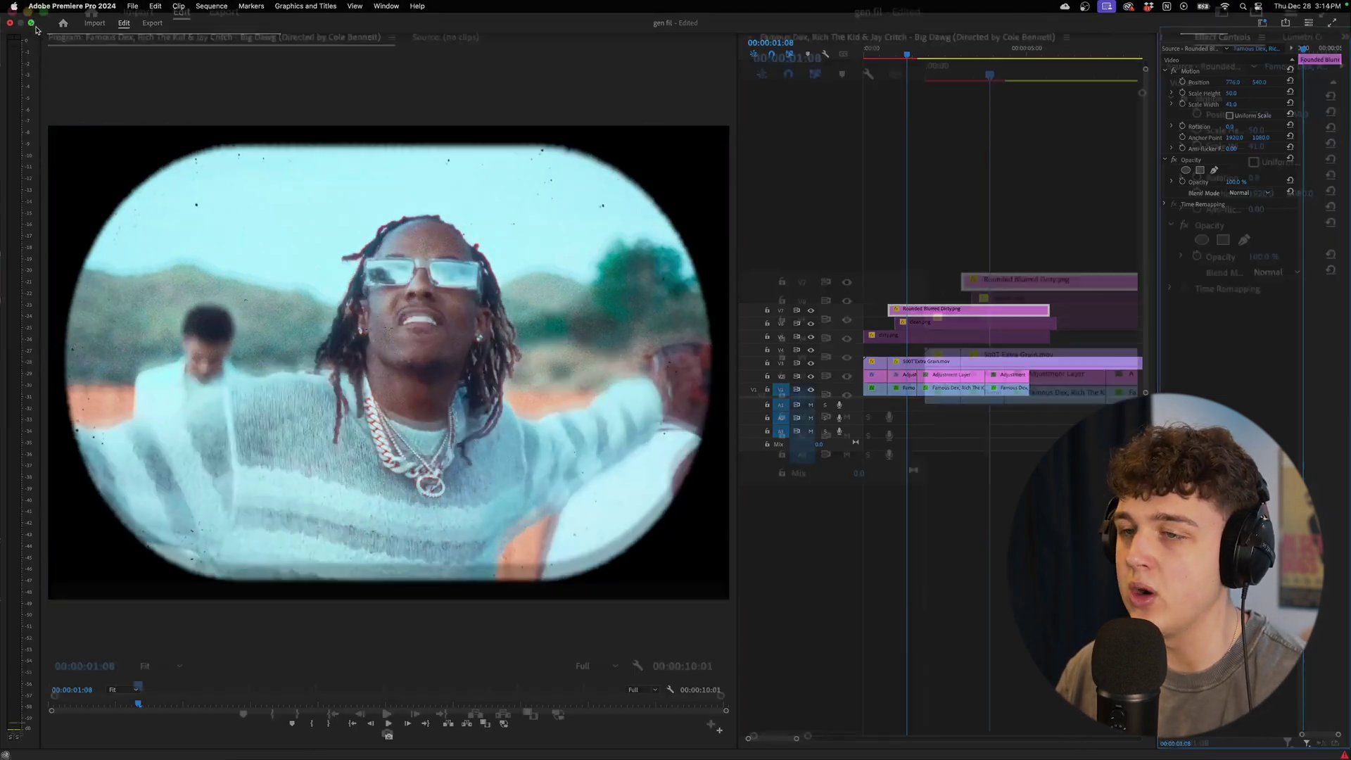
click(620, 676)
click(332, 418)
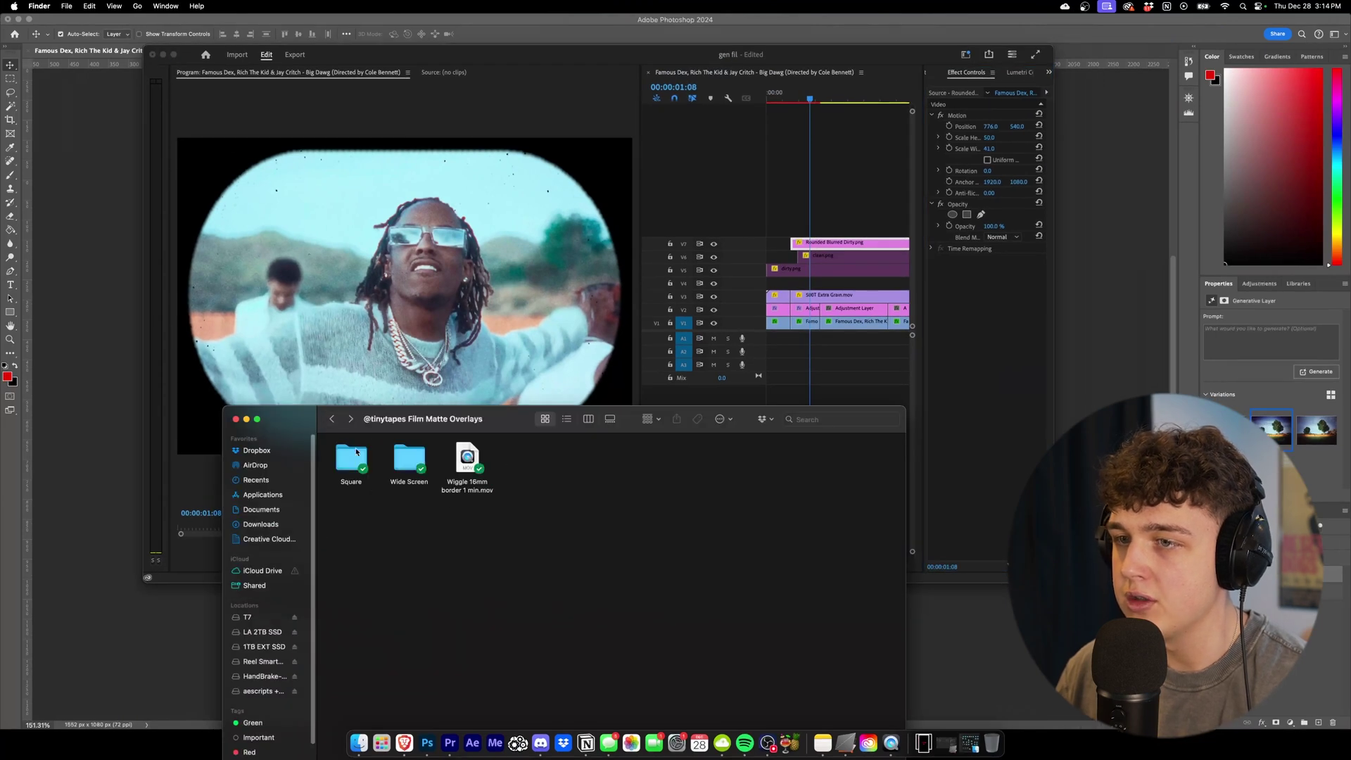
double_click(346, 456)
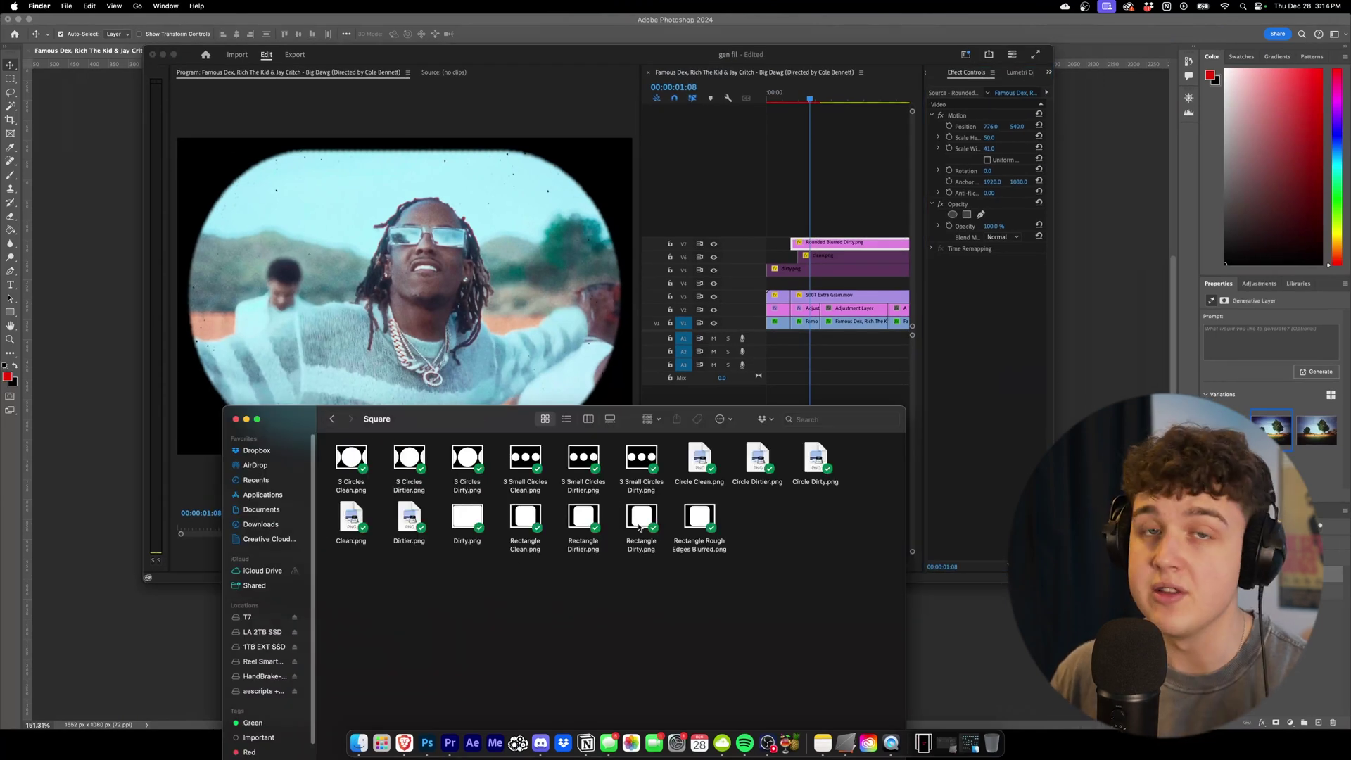
- Return to Premiere Pro and delete all three matte overlays from the sequence
click(828, 212)
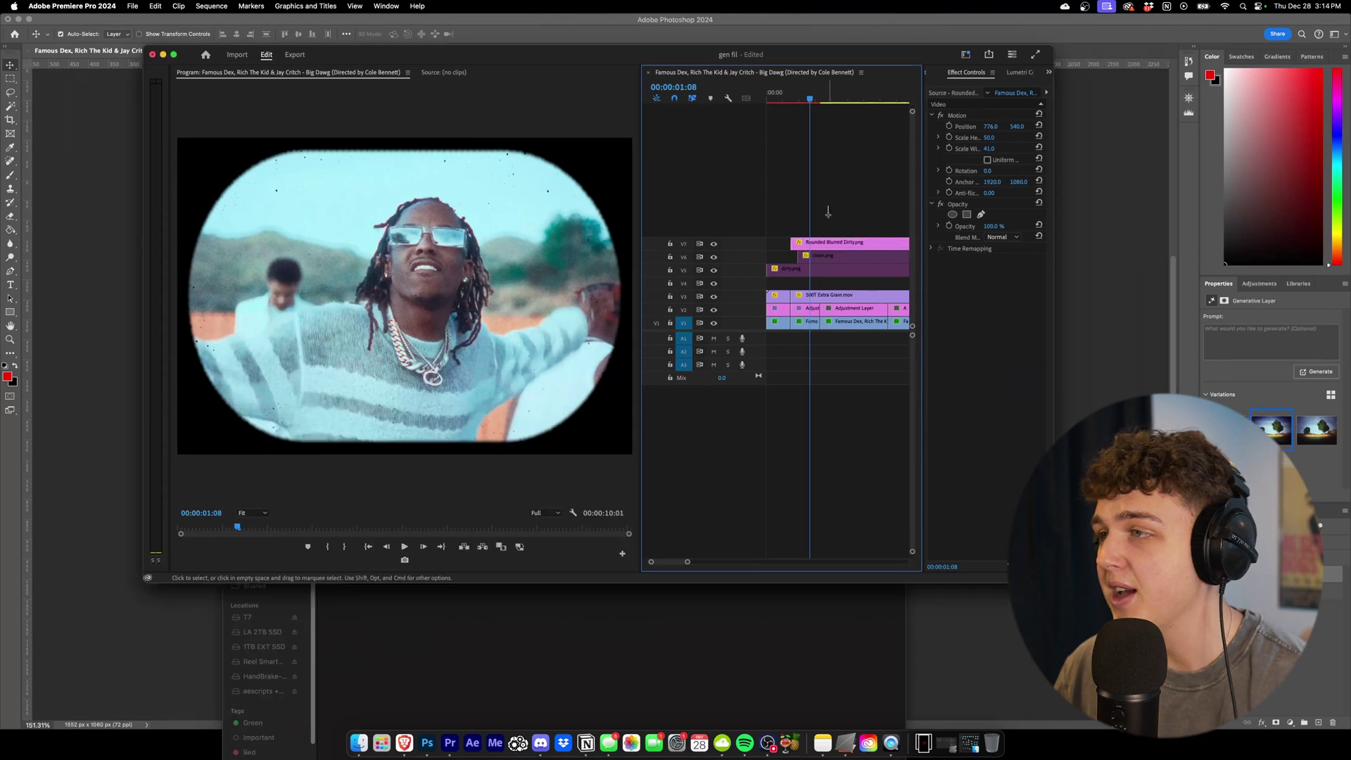
drag(823, 268, 823, 270)
key(Delete)
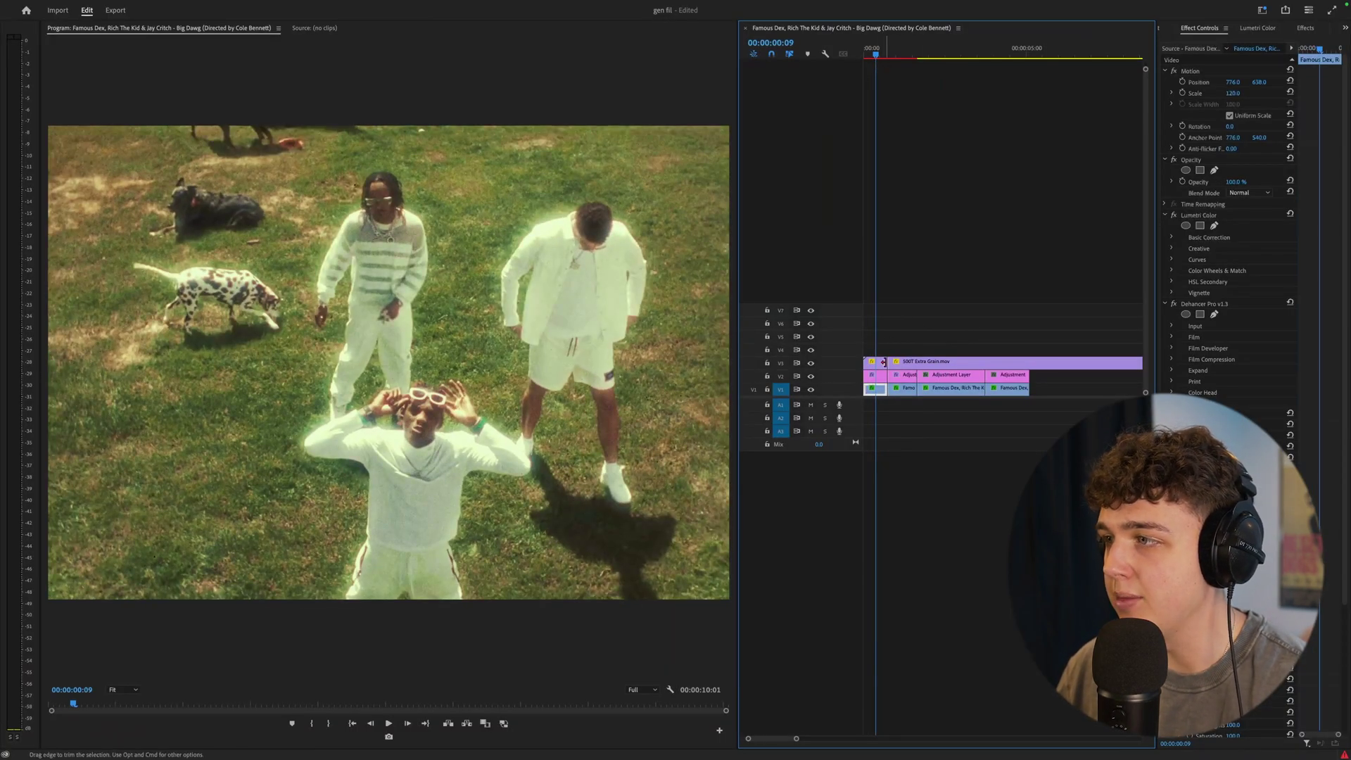
- Duplicate the first clip's adjustment layer onto V4 above the third clip, with the long grain overlay moved up to V5
drag(875, 380, 929, 351)
mouse_move(939, 349)
mouse_down()
mouse_move(984, 351)
mouse_move(939, 336)
mouse_up()
- Copy the Dehancer Pro effect from the first V1 clip onto the third V1 clip and review the shot
click(877, 389)
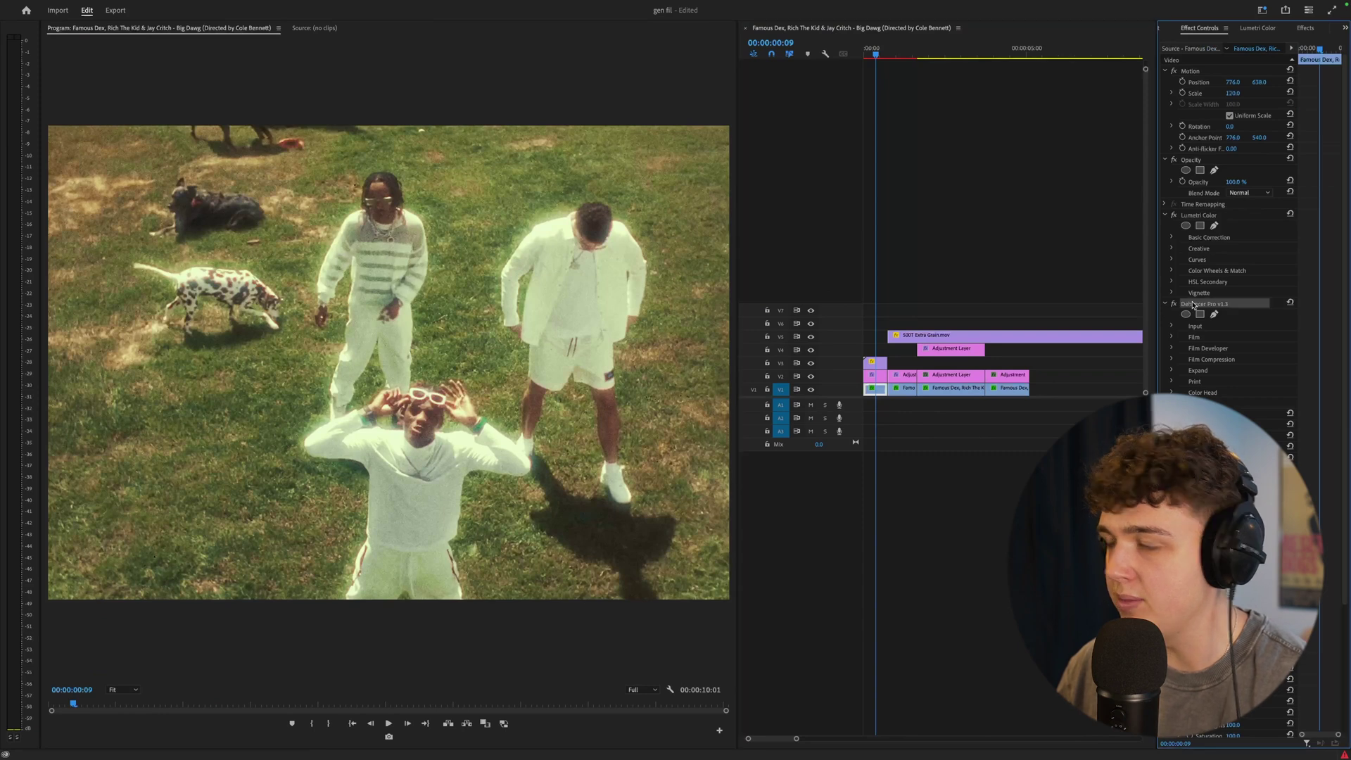
click(946, 386)
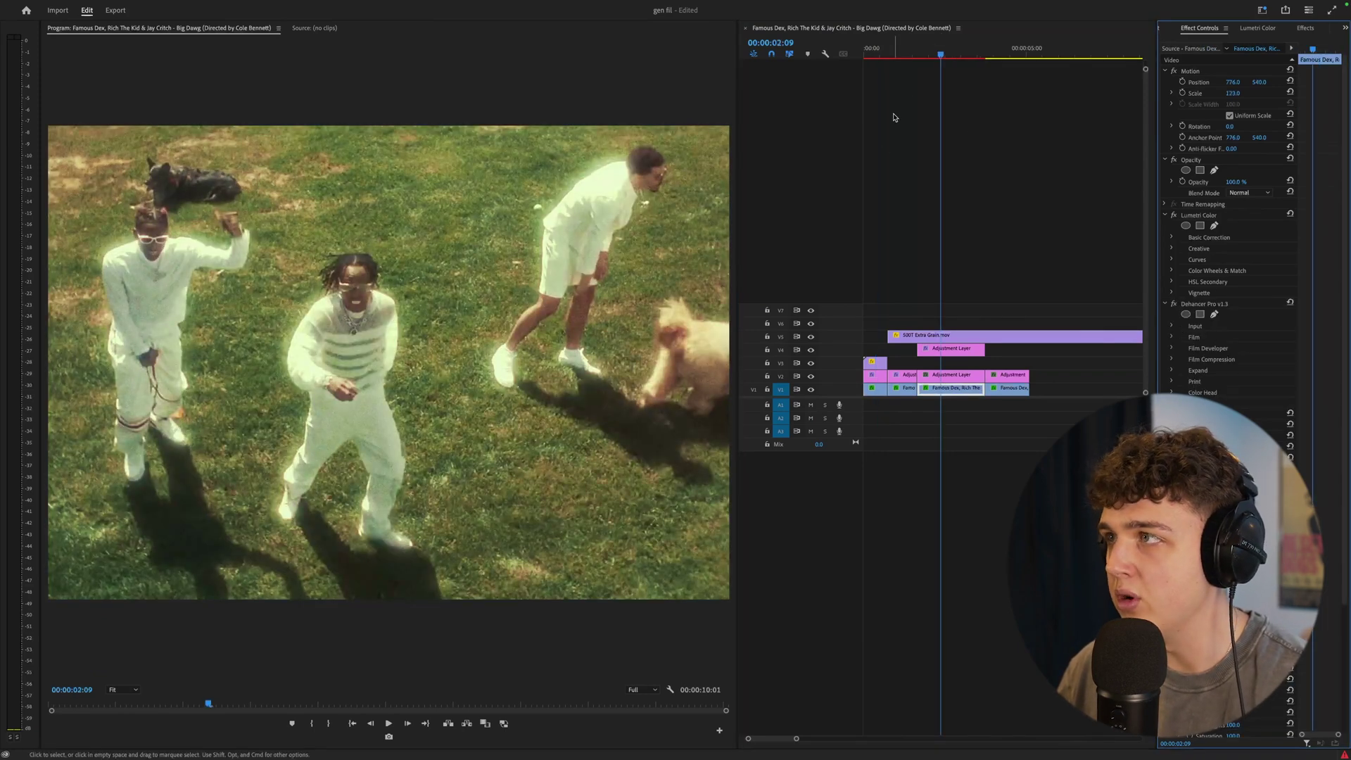
click(943, 53)
drag(943, 53, 939, 56)
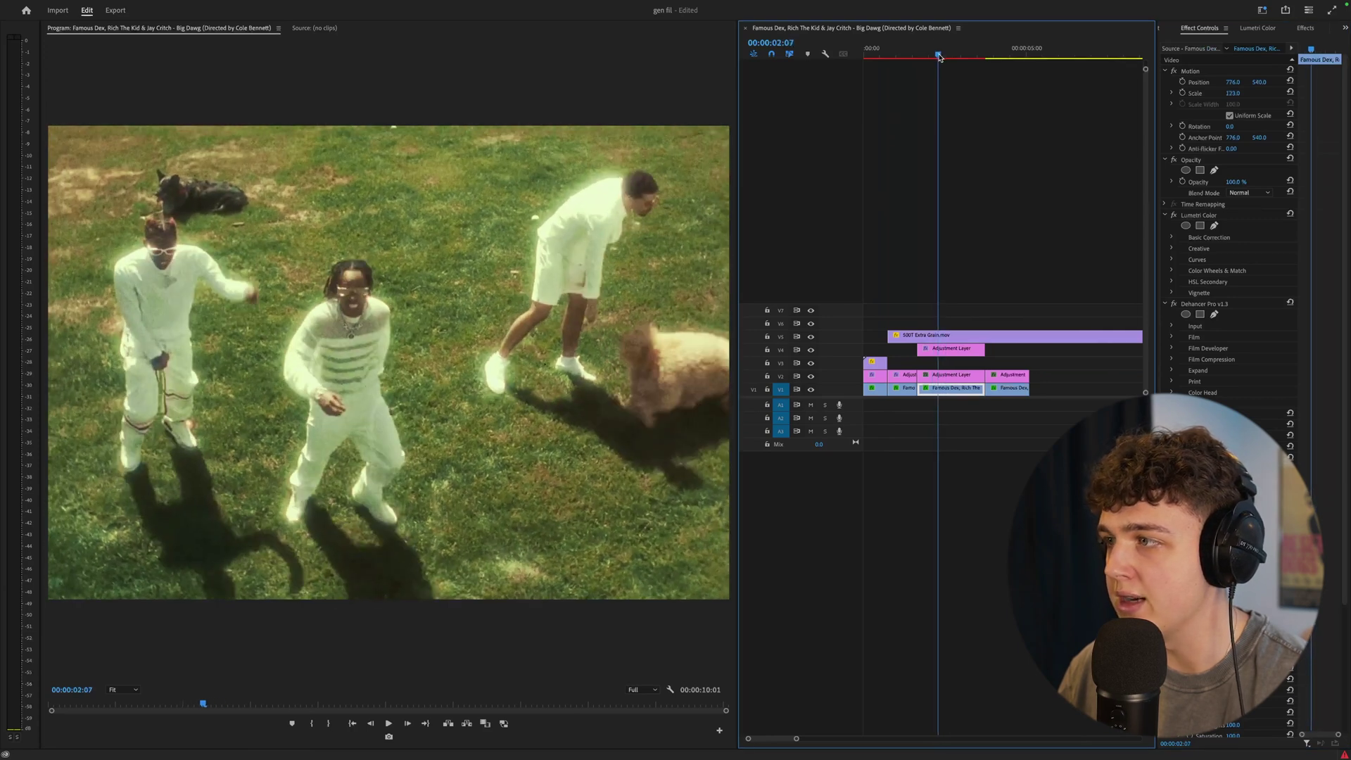
- Raise the Lumetri saturation of the V4 adjustment layer above the third clip
click(962, 347)
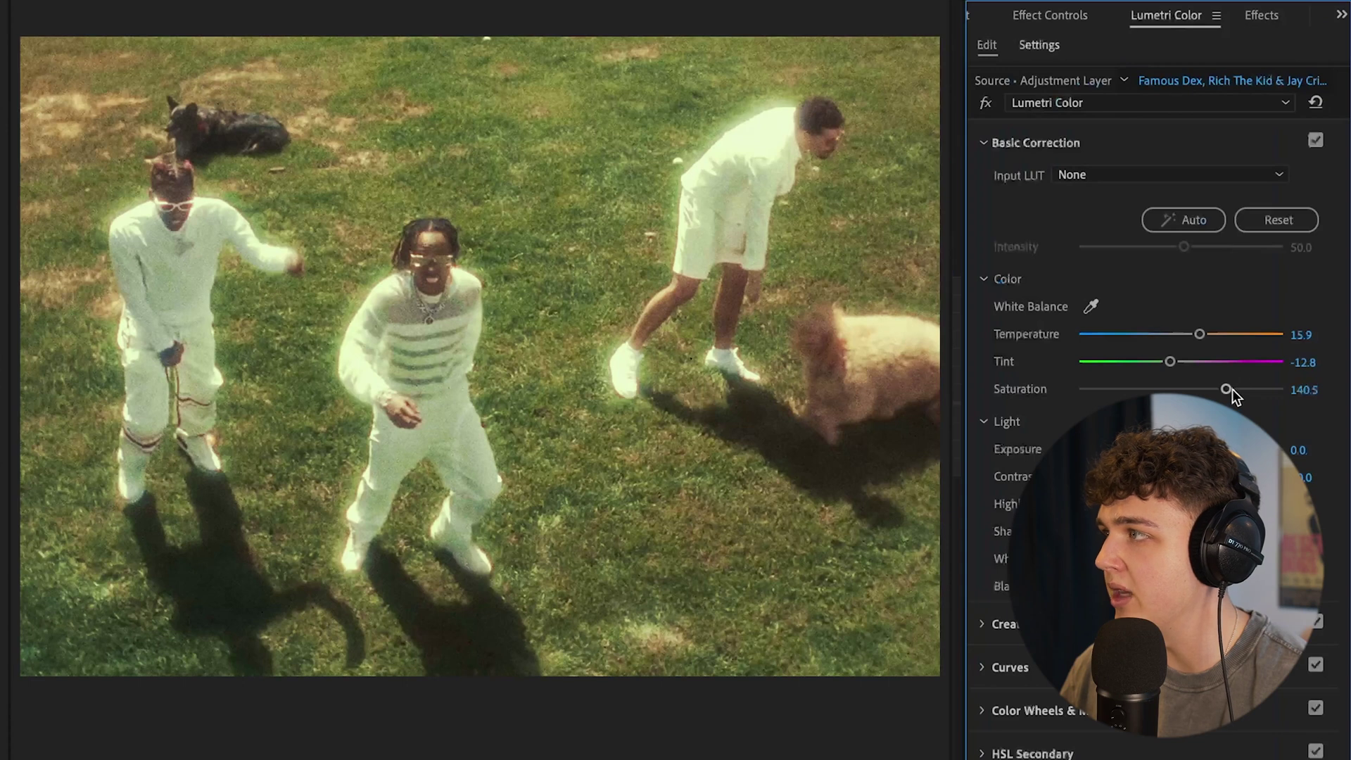
drag(1239, 390, 1264, 389)
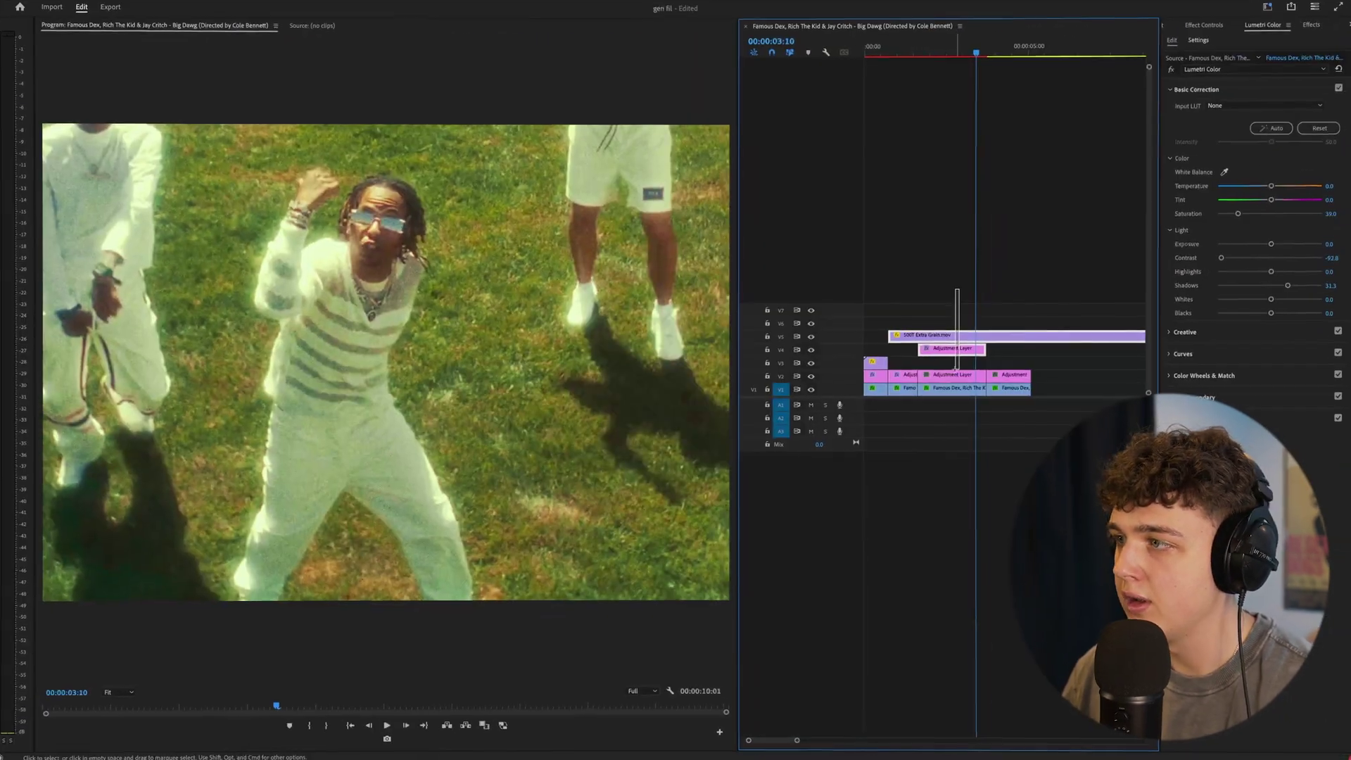
- Compare the third shot with its two adjustment layers and the grain overlay off and on
drag(955, 370, 955, 372)
key(r)
key(shift+super+e)
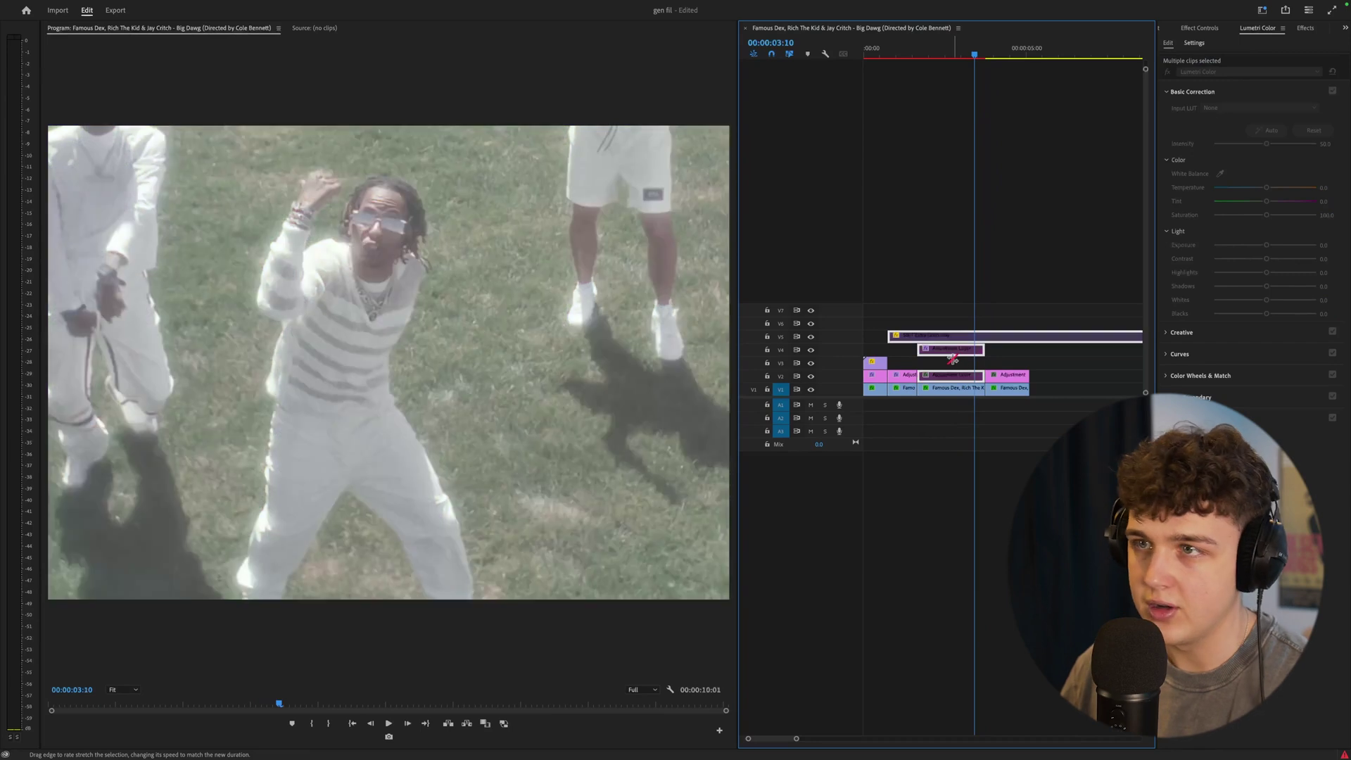
key(shift+super+e)
key(shift+super+e)
key(shift+super+e)
key(shift+super+e)
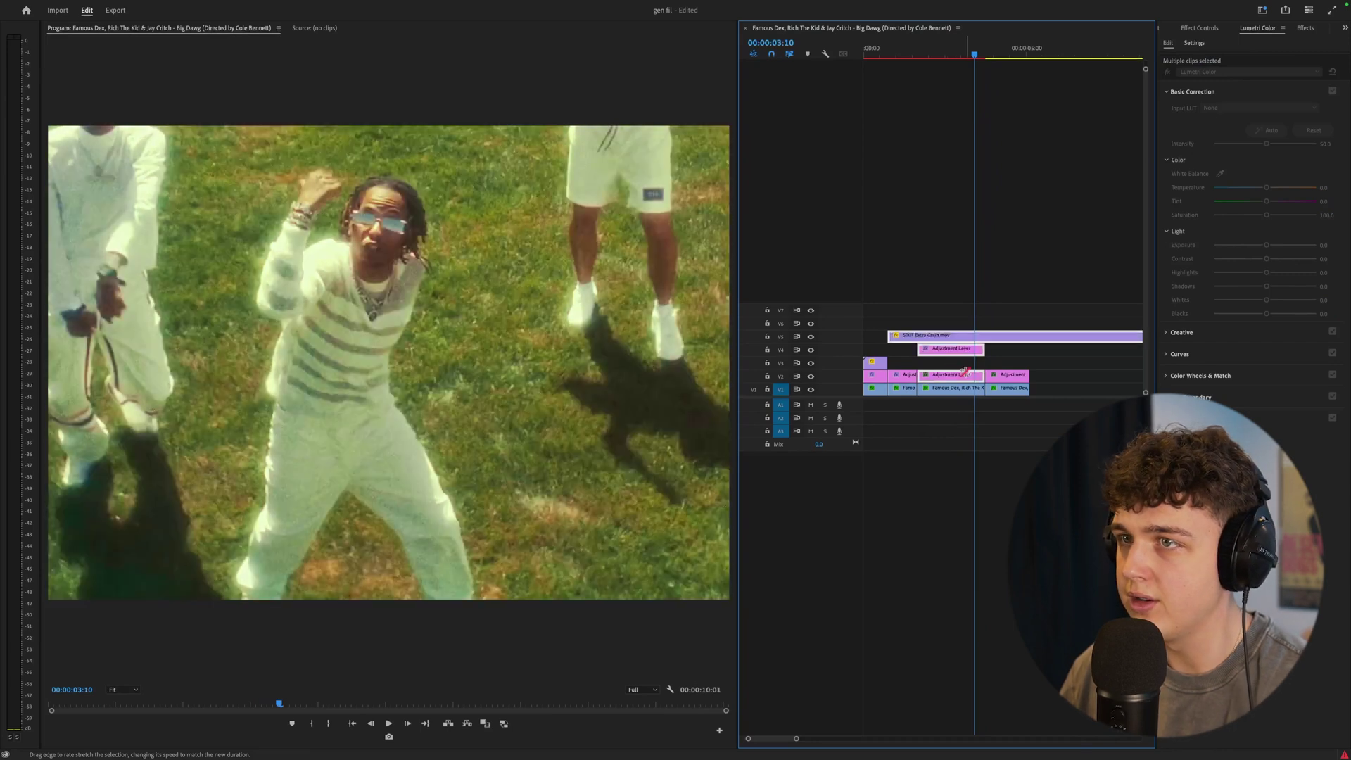
key(shift+super+e)
key(shift+super+e)
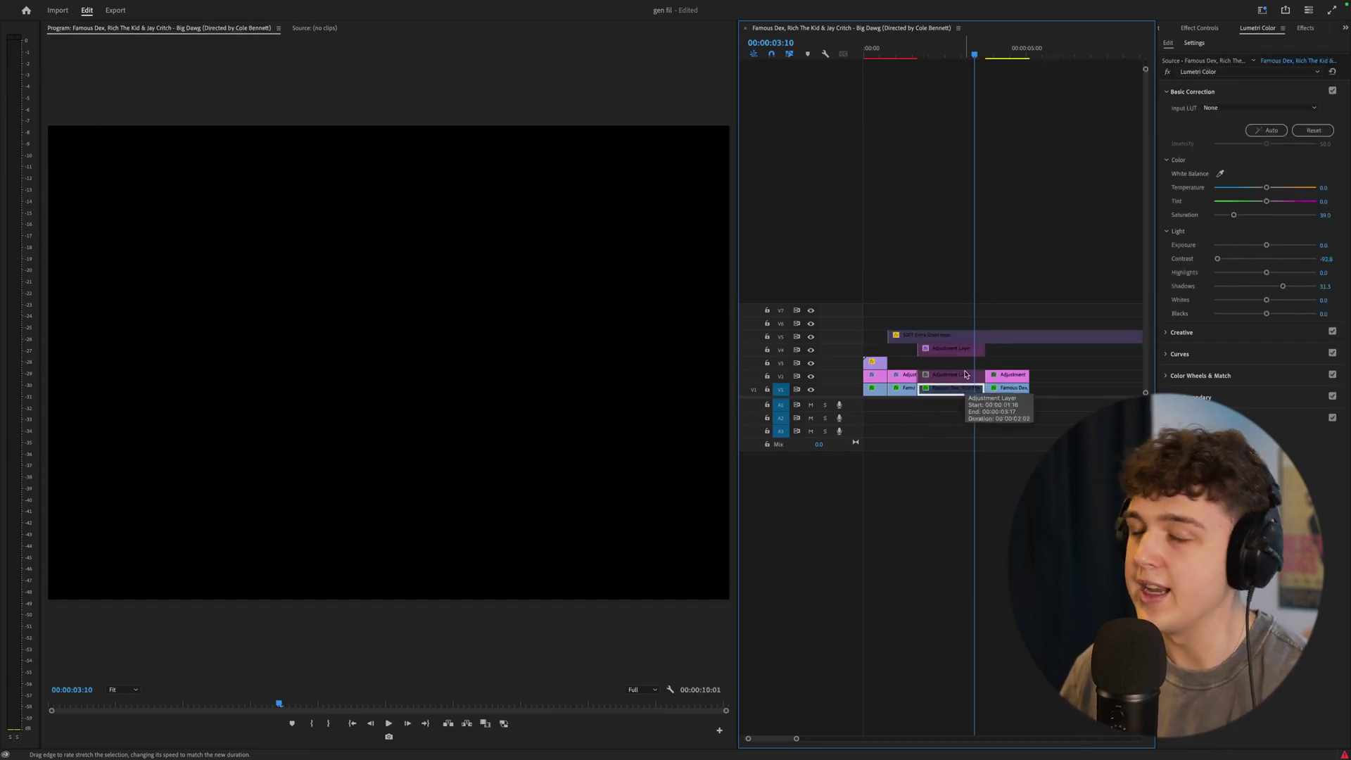